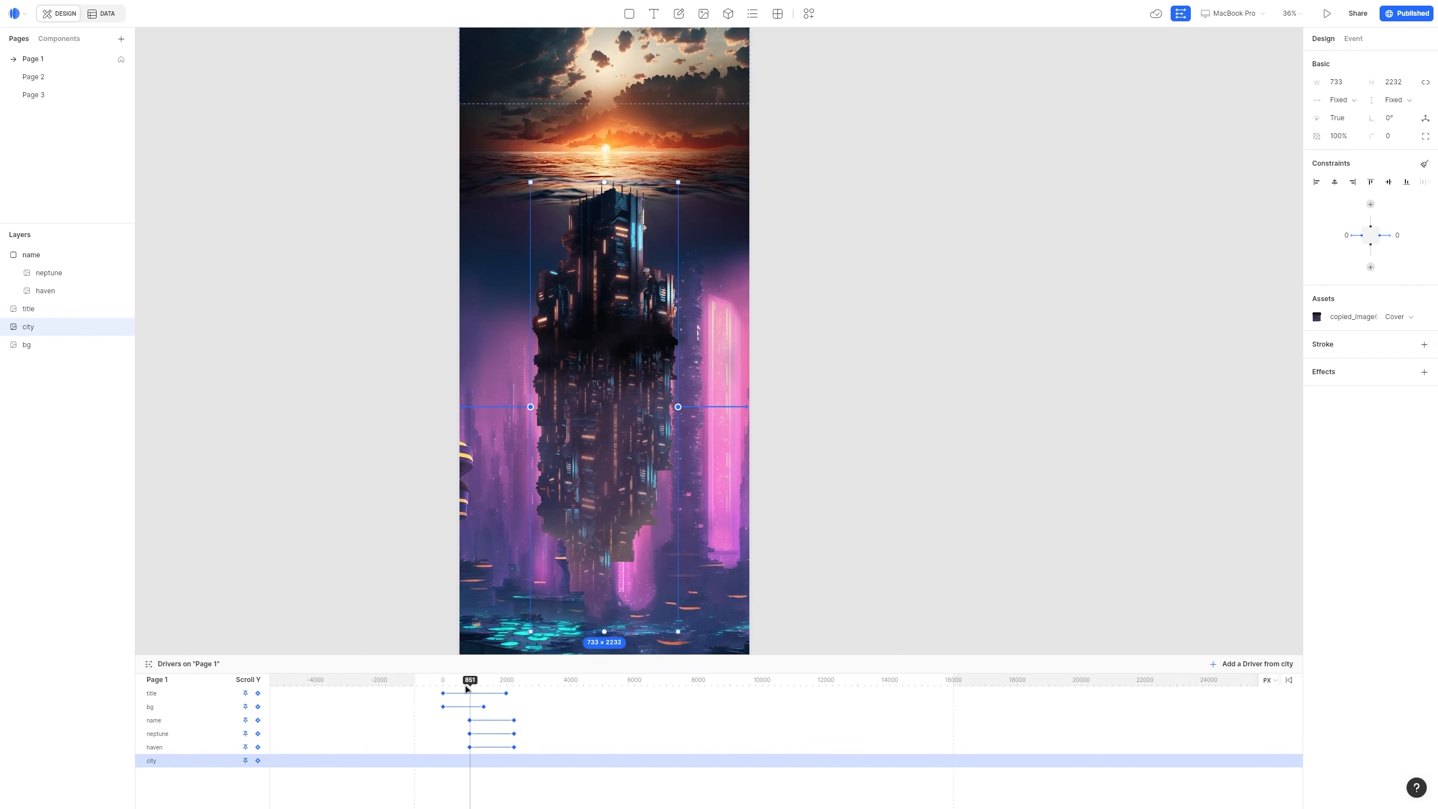
Raise the city image on the page and add a keyframe for it at scroll position 851
drag(649, 270, 649, 219)
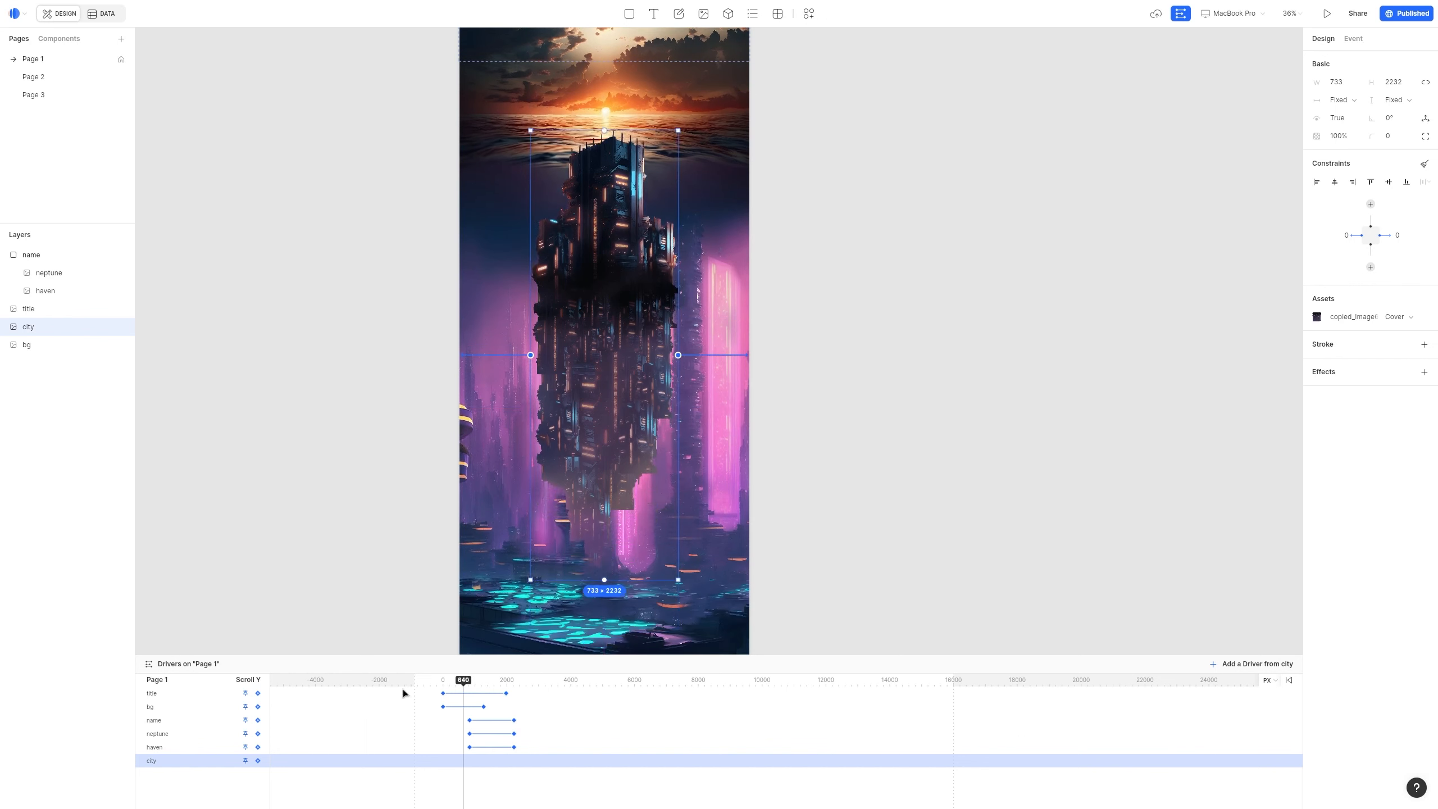
drag(466, 674, 470, 683)
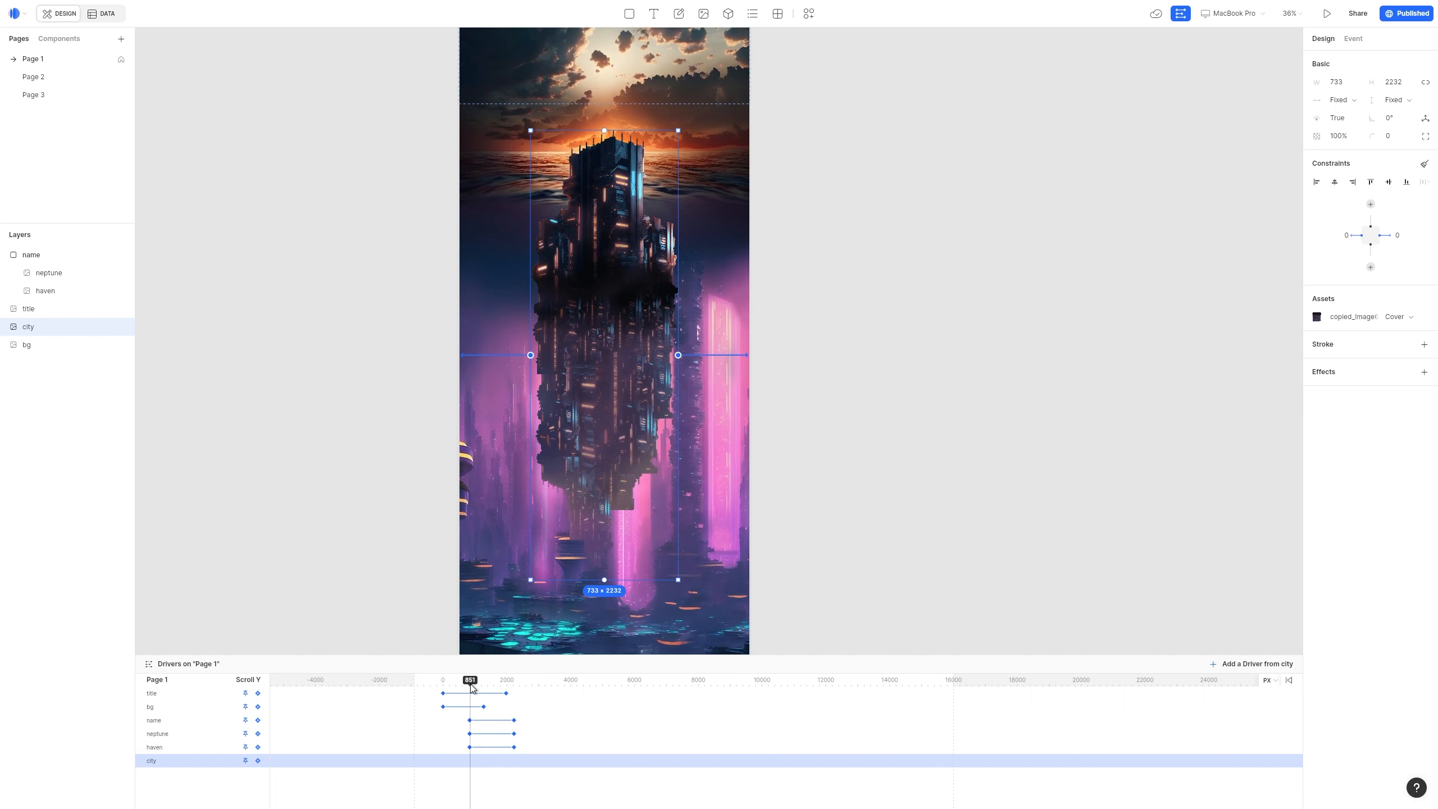
click(258, 760)
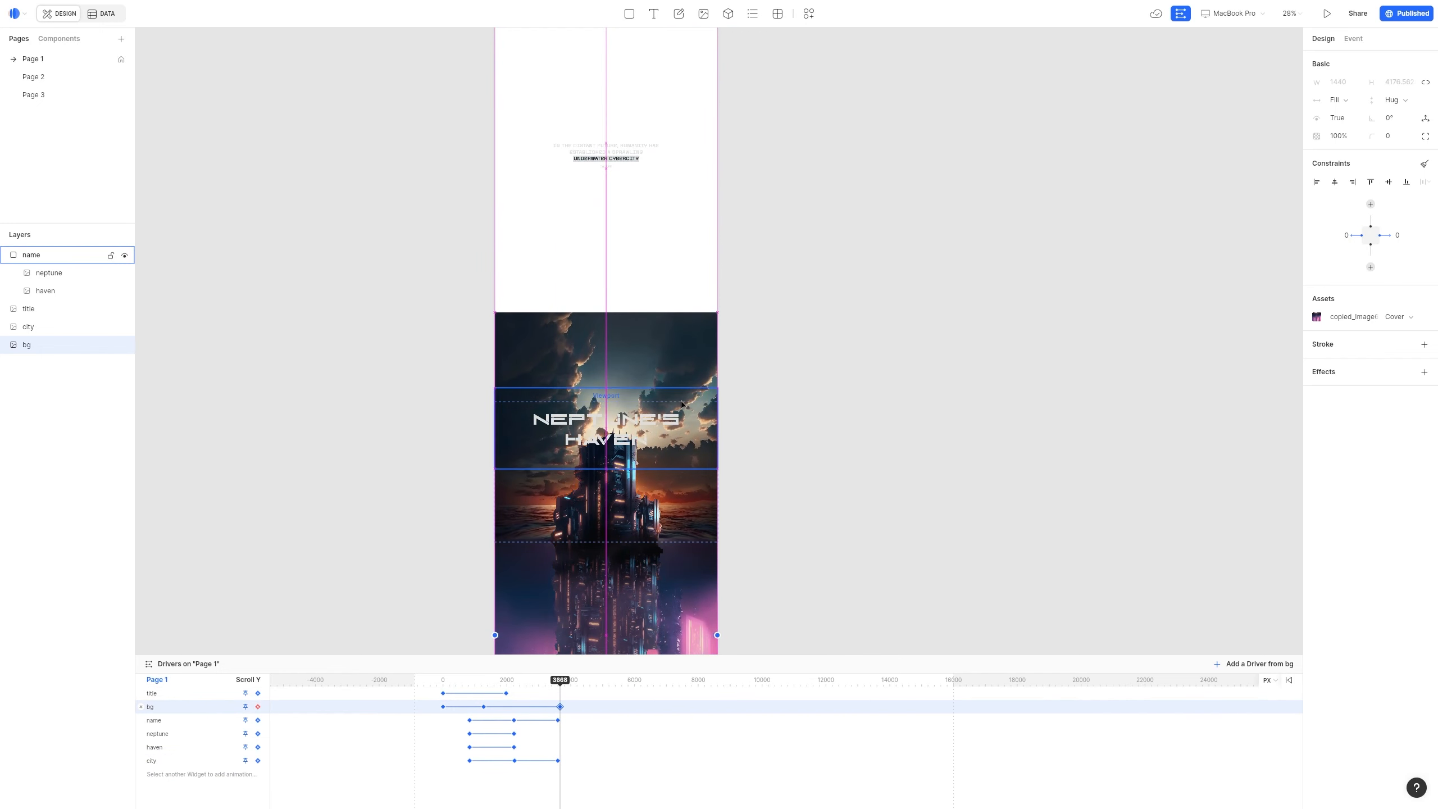
At scroll 3668, lower the name group slightly over the sky and shrink the NEPTUNE'S HAVEN lettering
scroll(681, 404, up, 5)
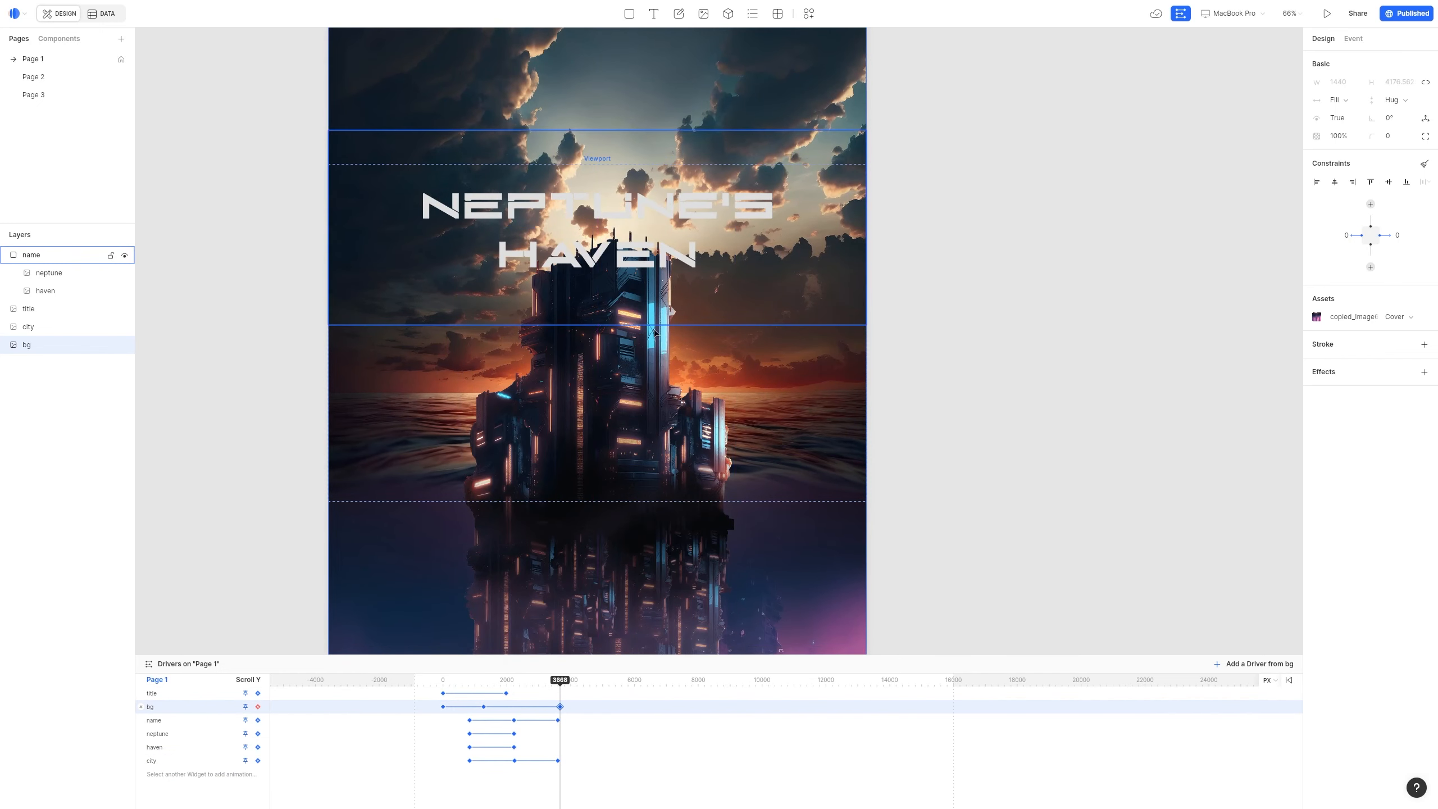
click(736, 301)
click(17, 273)
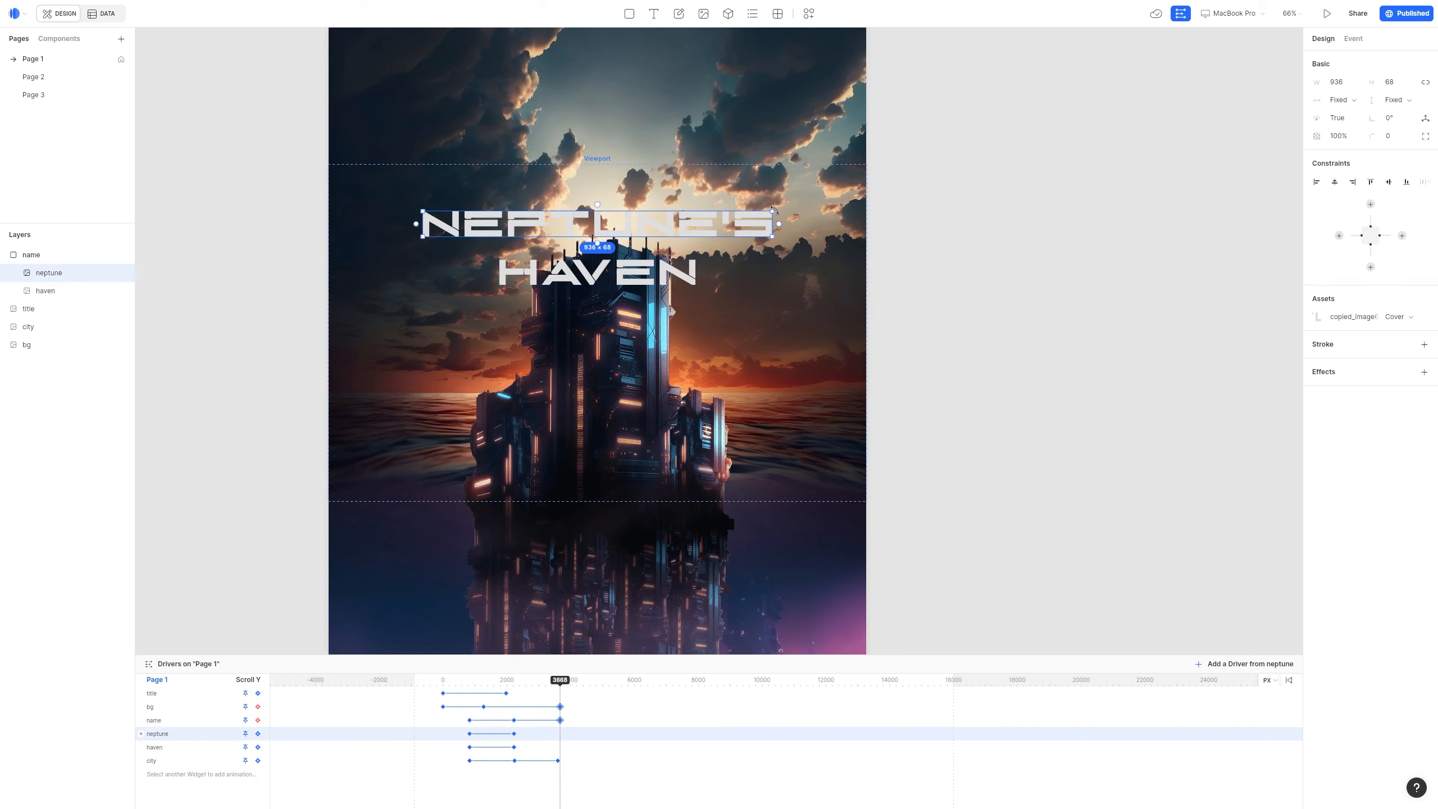
click(668, 227)
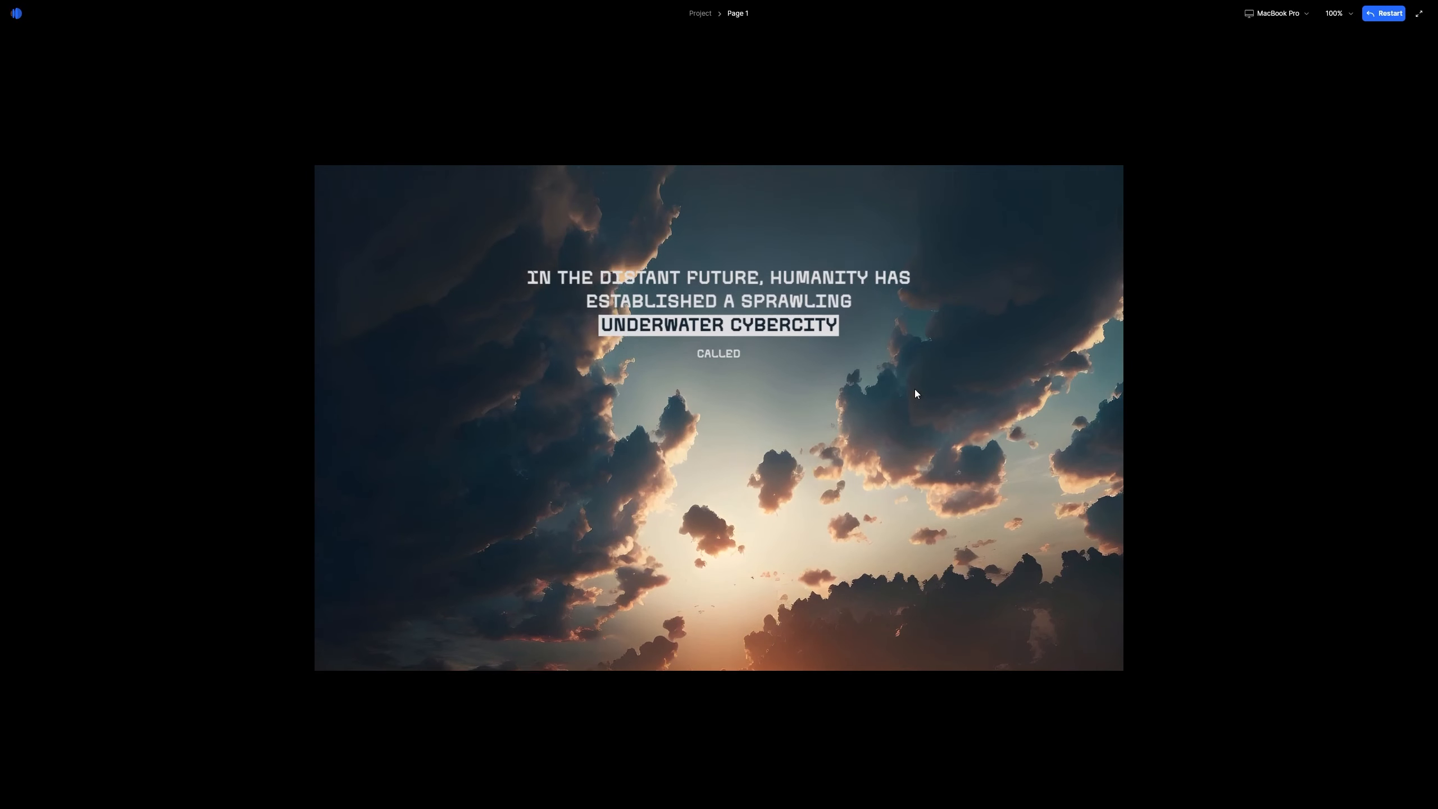
Preview the page and scroll back and forth through the intro text, NEPTUNE'S HAVEN lettering and rising city
scroll(914, 389, down, 5)
scroll(912, 391, down, 5)
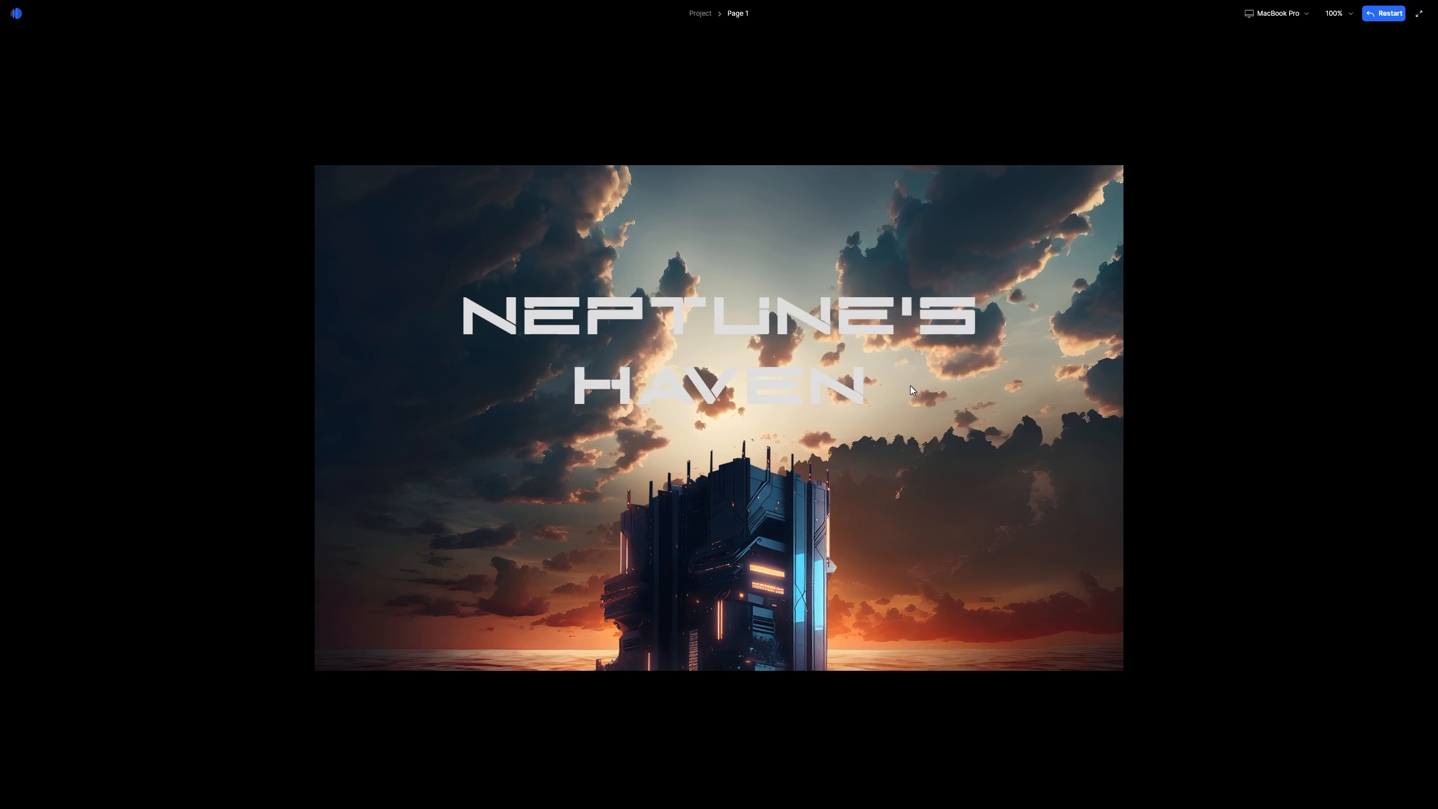
scroll(909, 388, up, 4)
scroll(908, 388, down, 4)
scroll(908, 391, up, 3)
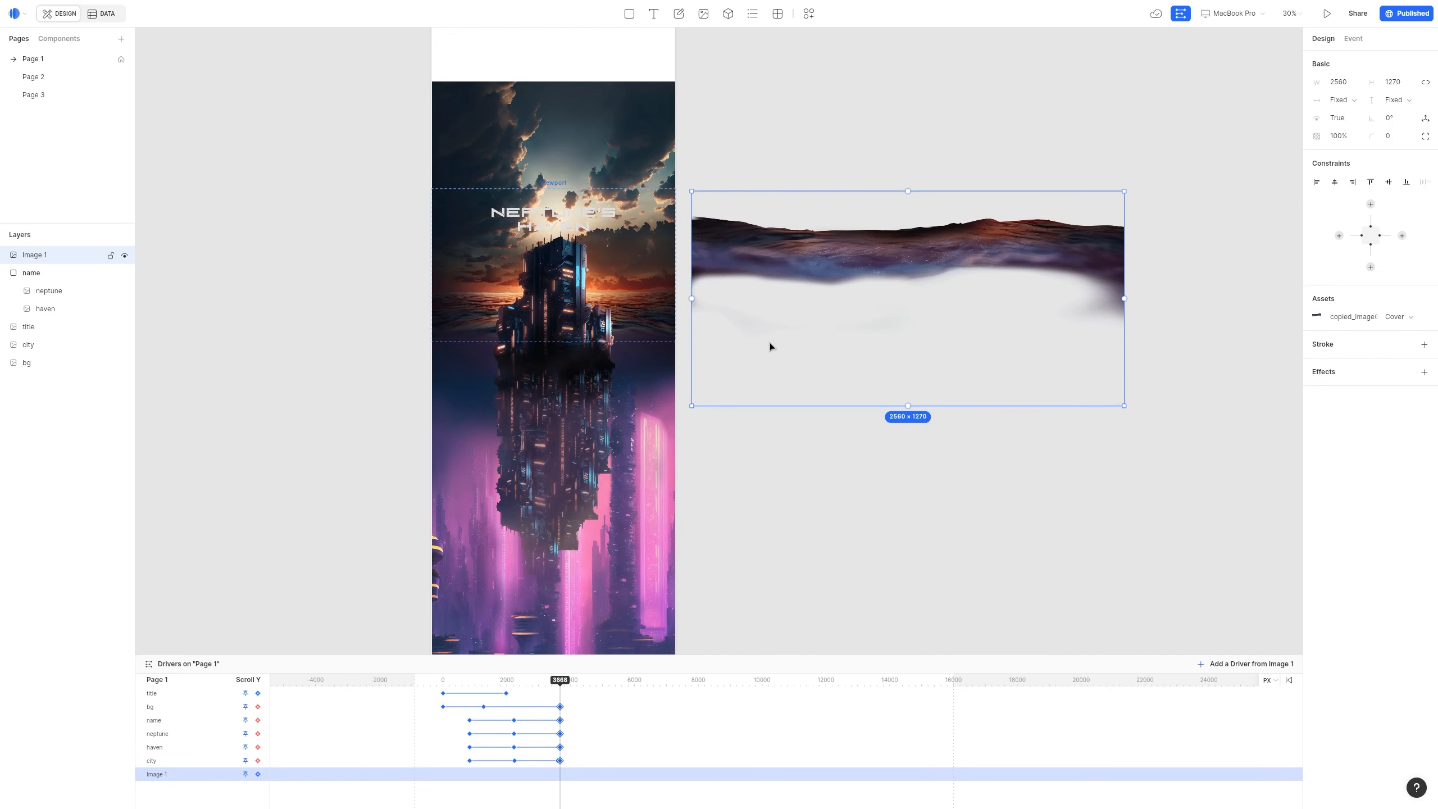
Place the water-surface image (Image 1) across the city's waterline and scale it to the page width, 1440 × 714
drag(769, 343, 550, 337)
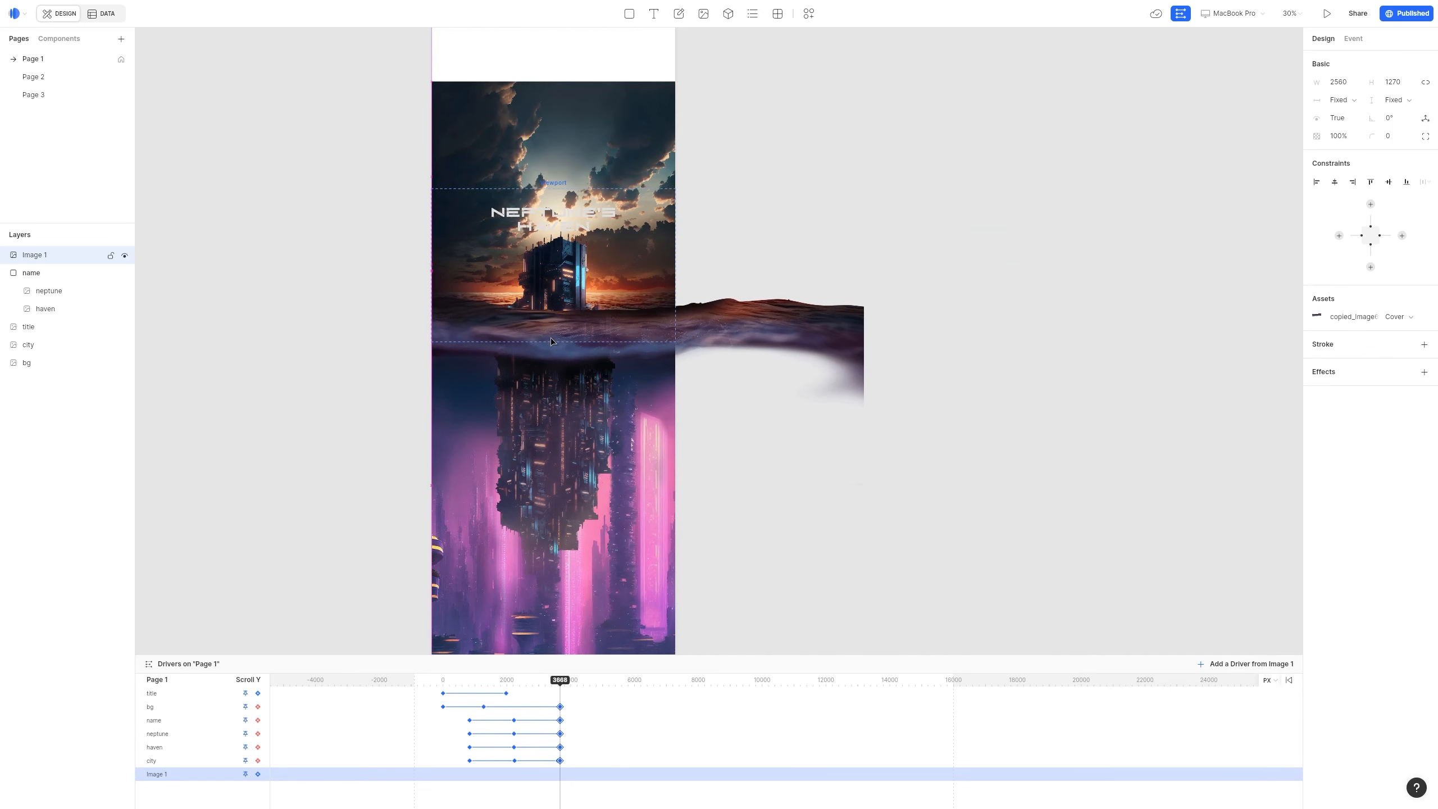
drag(863, 486, 673, 393)
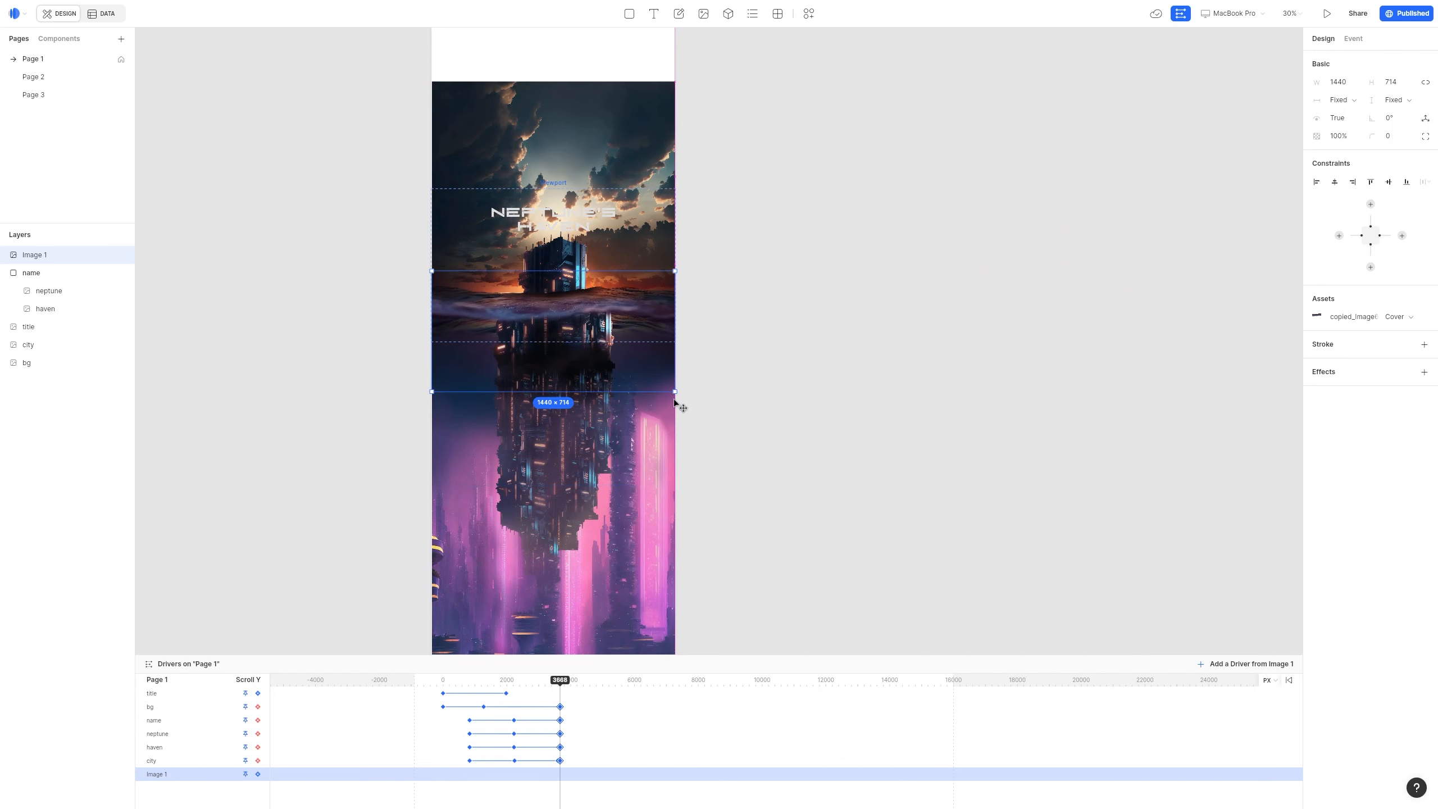
scroll(674, 402, up, 5)
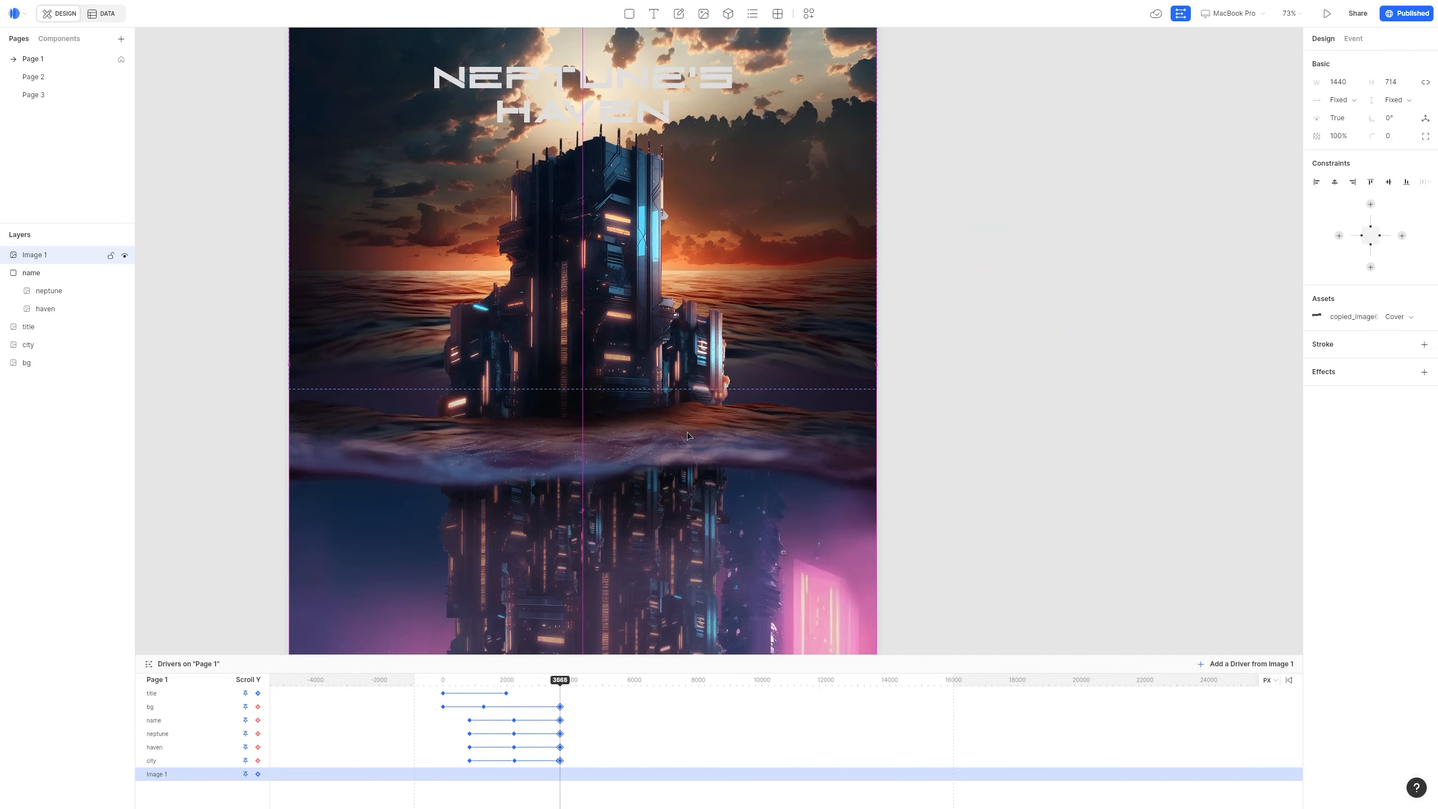
scroll(657, 566, down, 3)
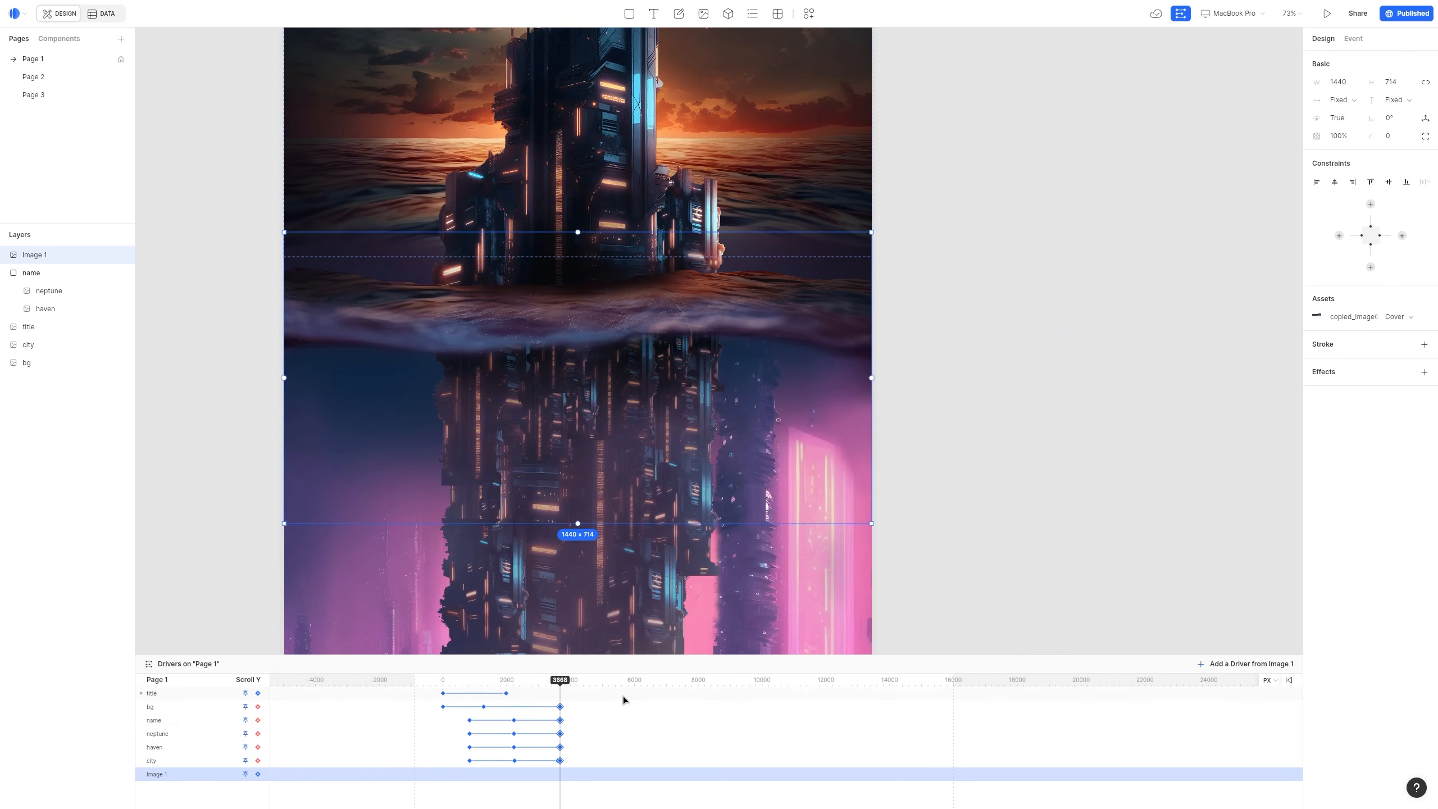
Move the water-surface image slightly lower so it covers the city's waterline at the scroll 3668 keyframe
click(555, 764)
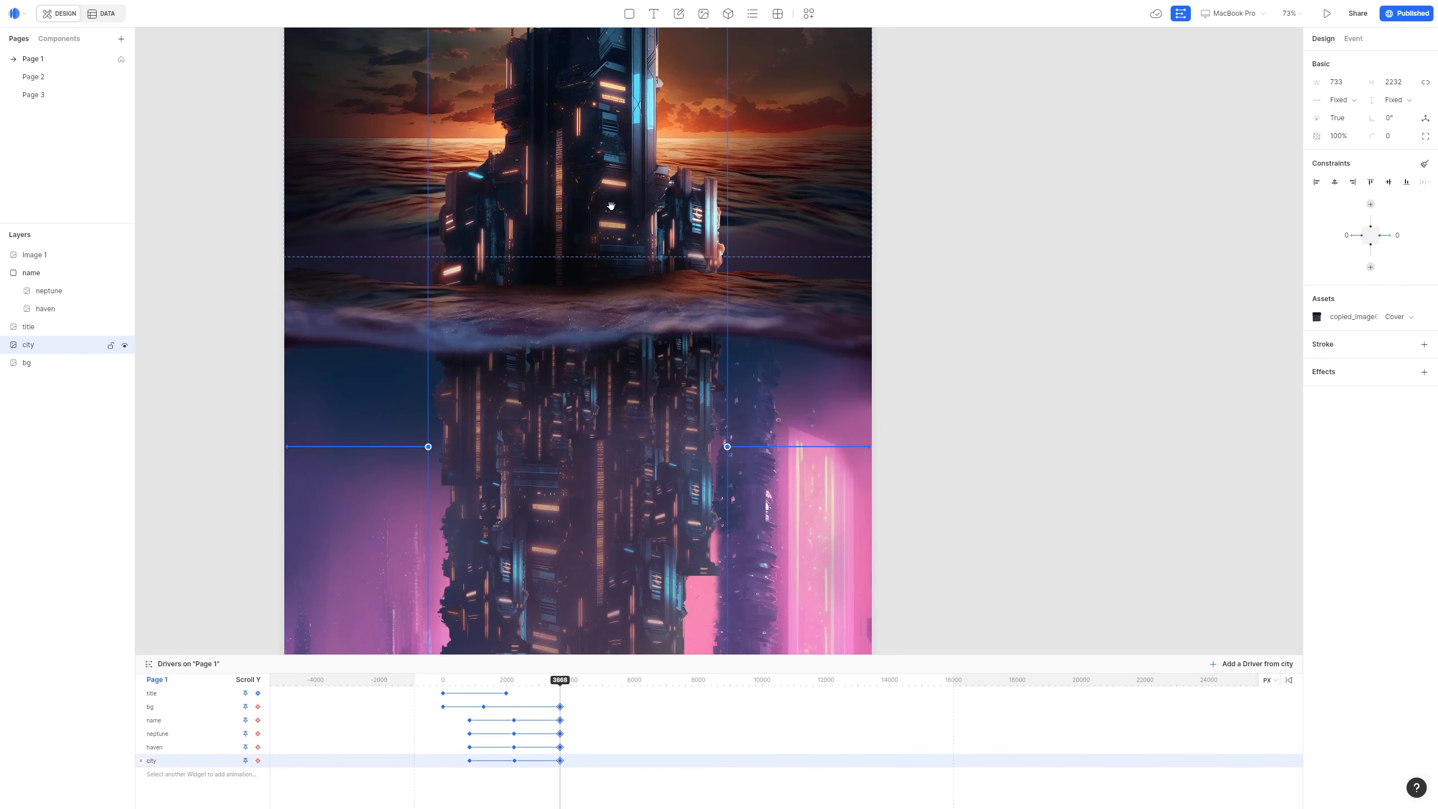
click(812, 459)
drag(757, 420, 754, 435)
click(650, 321)
scroll(641, 306, down, 5)
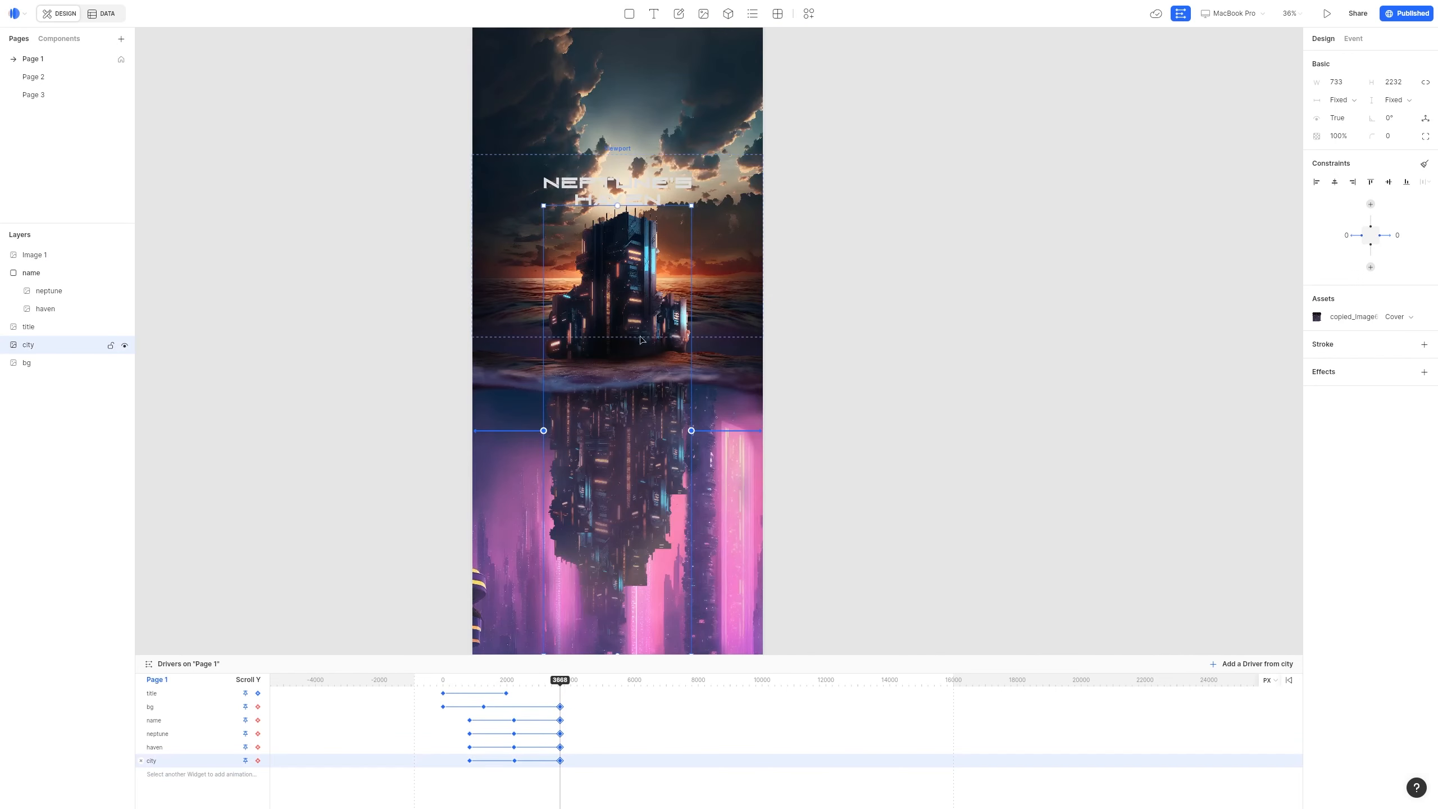
scroll(641, 306, up, 1)
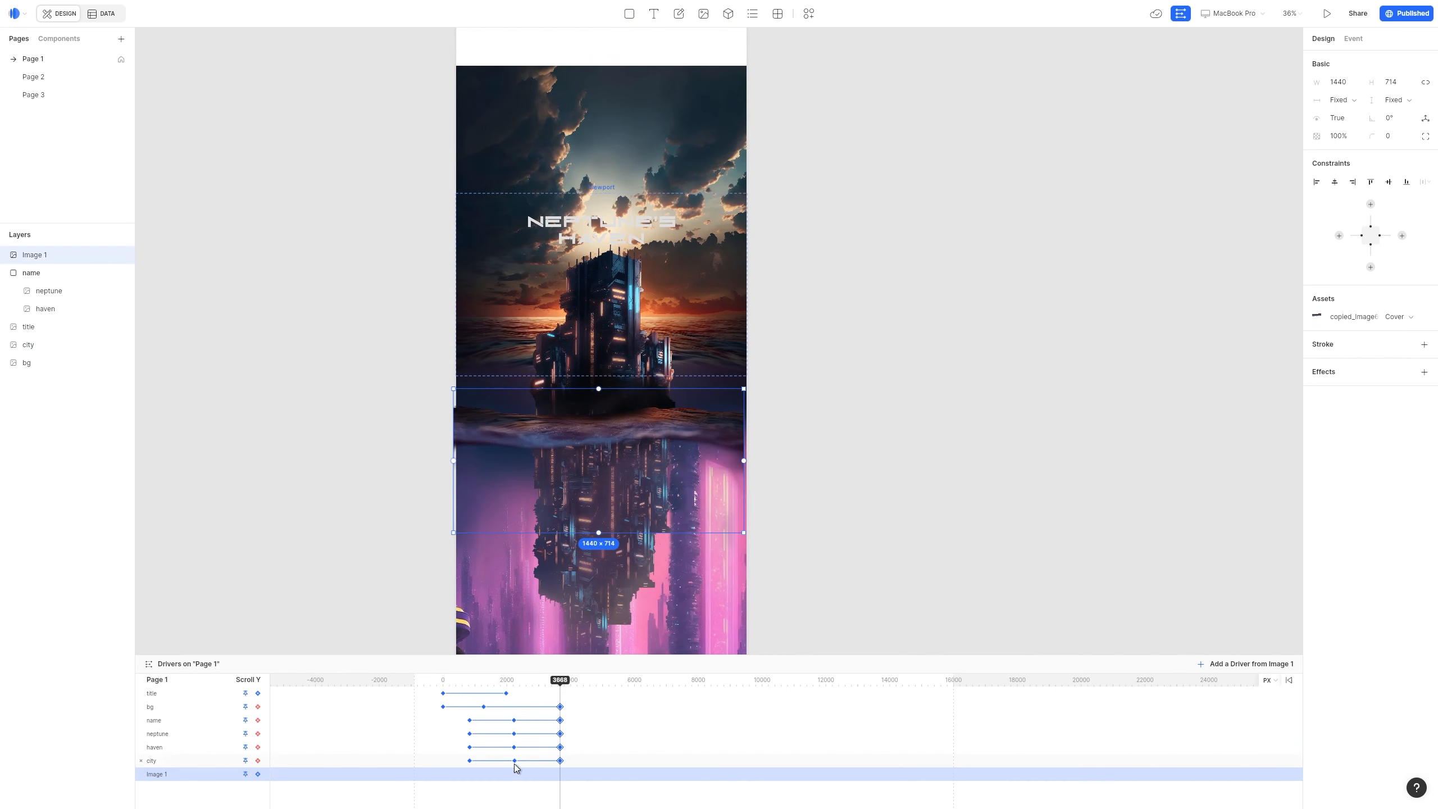
Reposition the water-surface image over the city at scroll 2243 and add a keyframe for Image 1
click(515, 761)
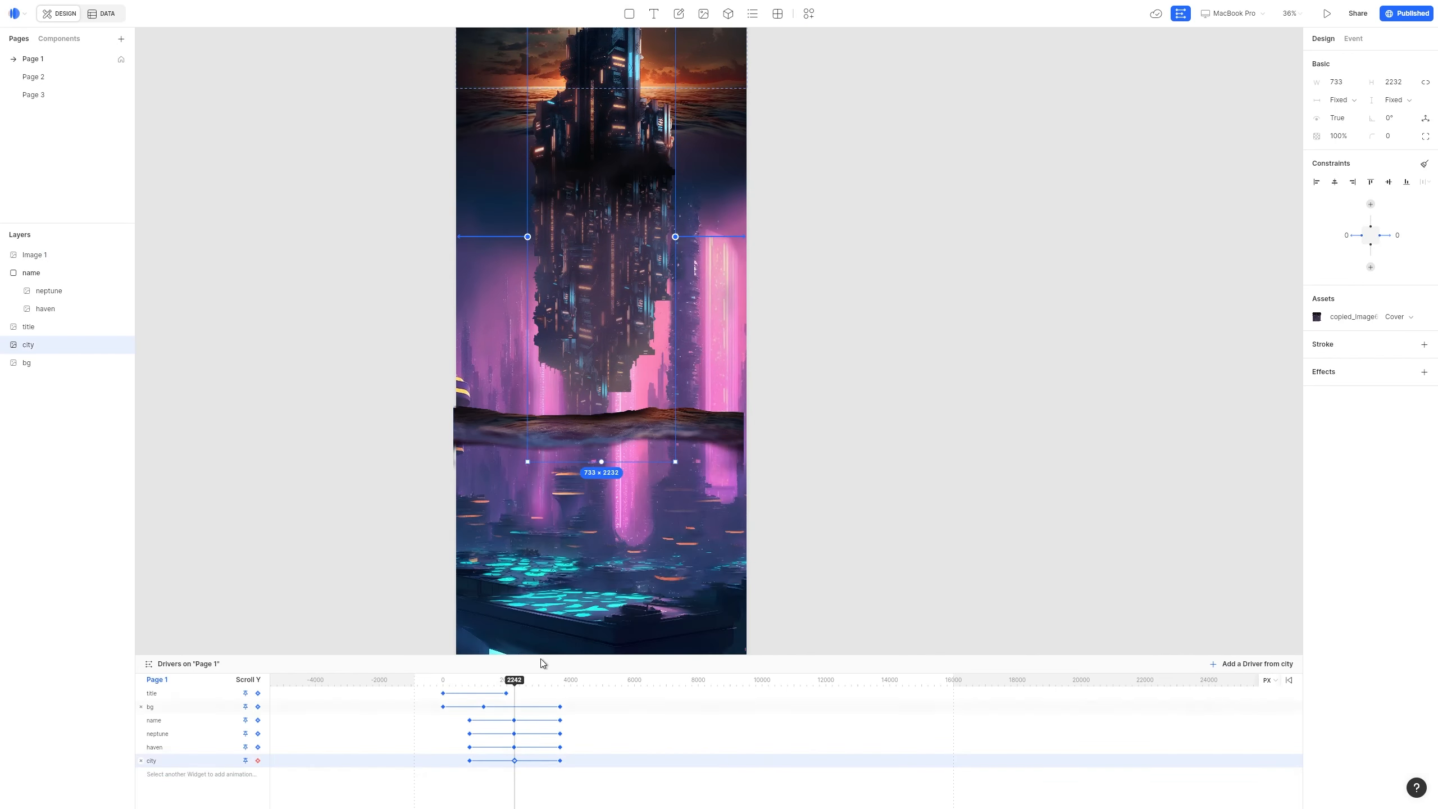
click(707, 441)
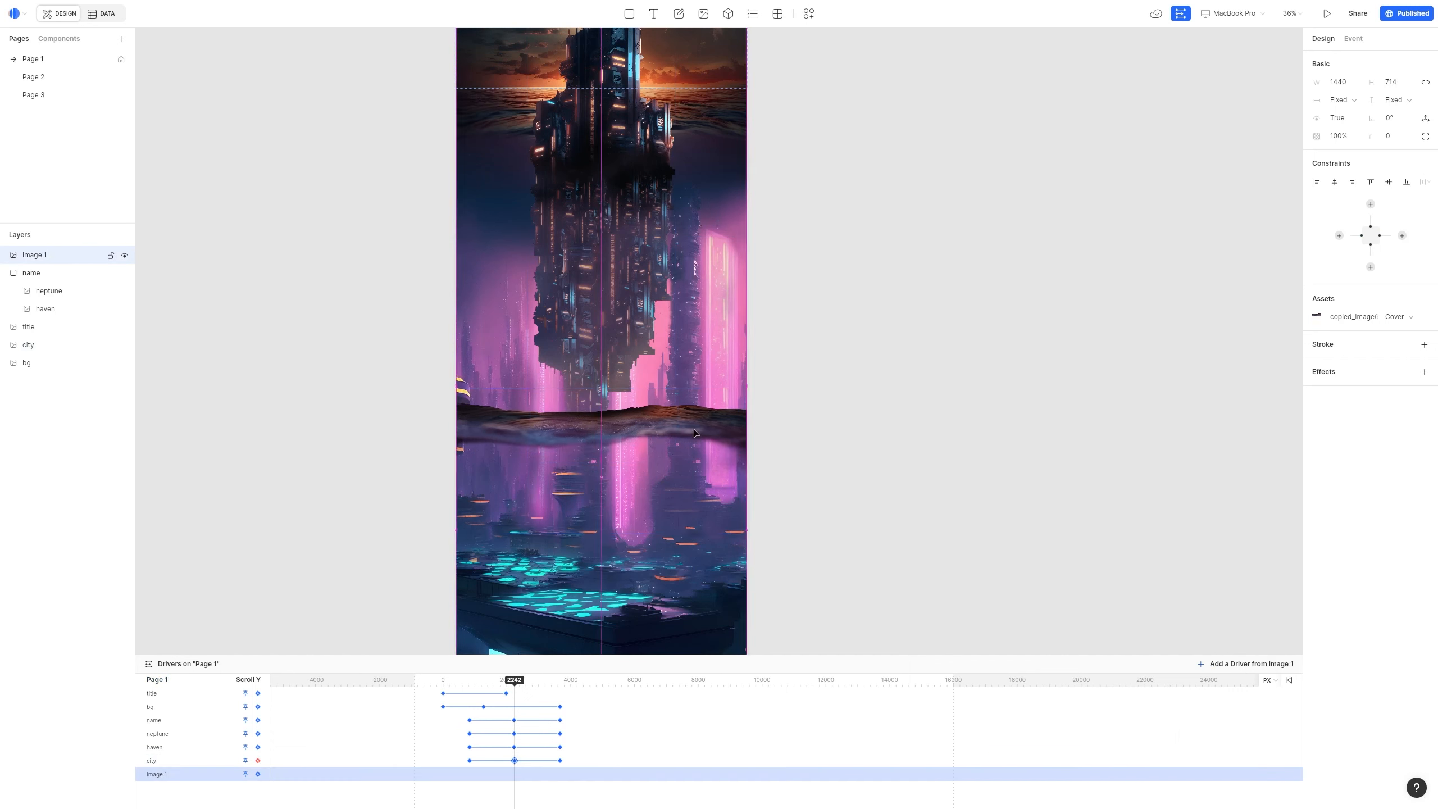
drag(685, 409, 685, 152)
drag(682, 265, 686, 409)
drag(671, 313, 668, 330)
click(259, 774)
Advance the timeline to scroll 3668 and move the water-surface image down to the city's waterline
drag(523, 679, 559, 689)
scroll(647, 496, down, 2)
drag(652, 238, 654, 464)
scroll(654, 464, up, 4)
At scroll 3668, overlap the NEPTUNE'S HAVEN lettering with the city's top and fit the water surface to the city's base
click(612, 318)
click(727, 209)
drag(735, 71, 729, 148)
click(615, 303)
drag(690, 215, 678, 298)
drag(591, 367, 591, 302)
click(741, 471)
click(945, 490)
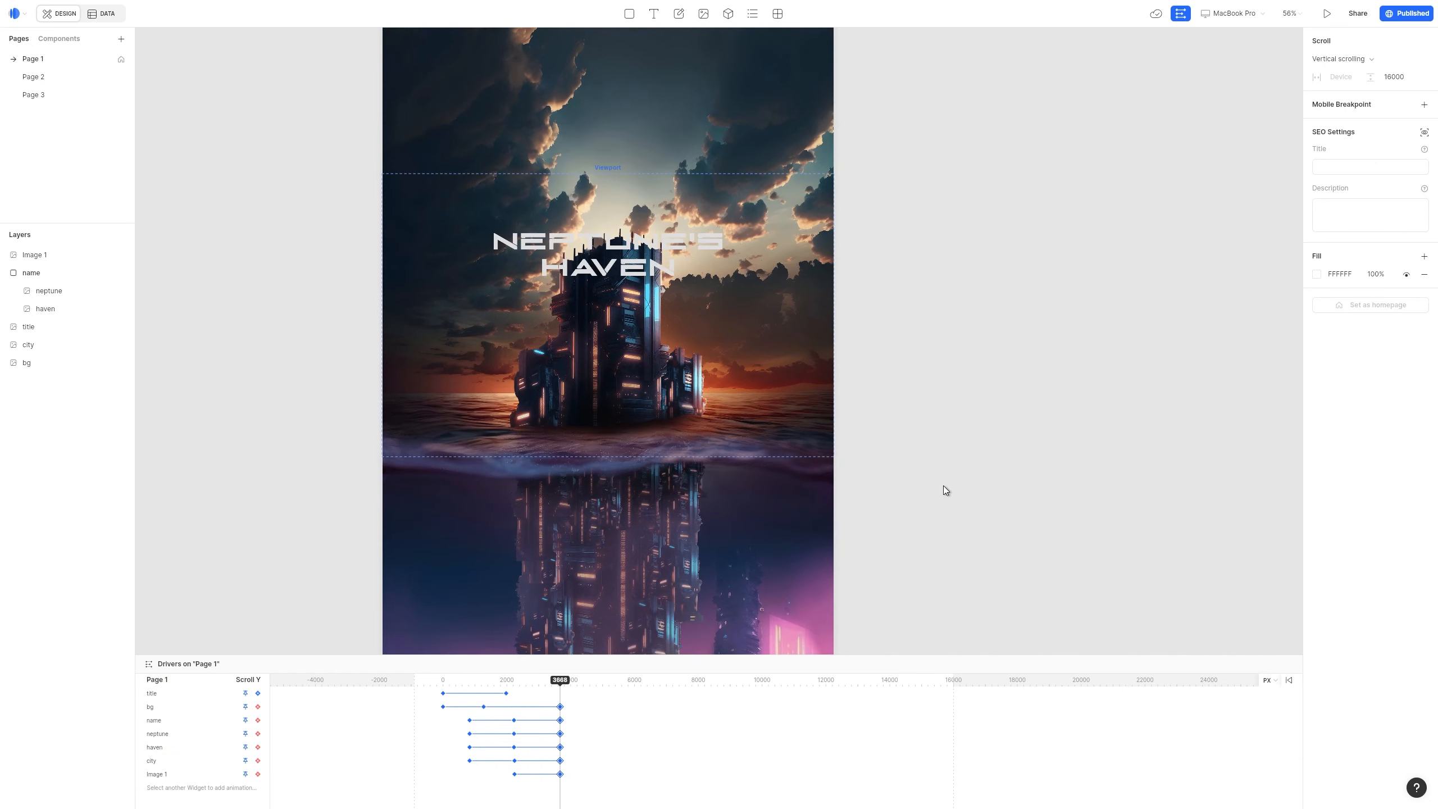
drag(917, 536, 925, 551)
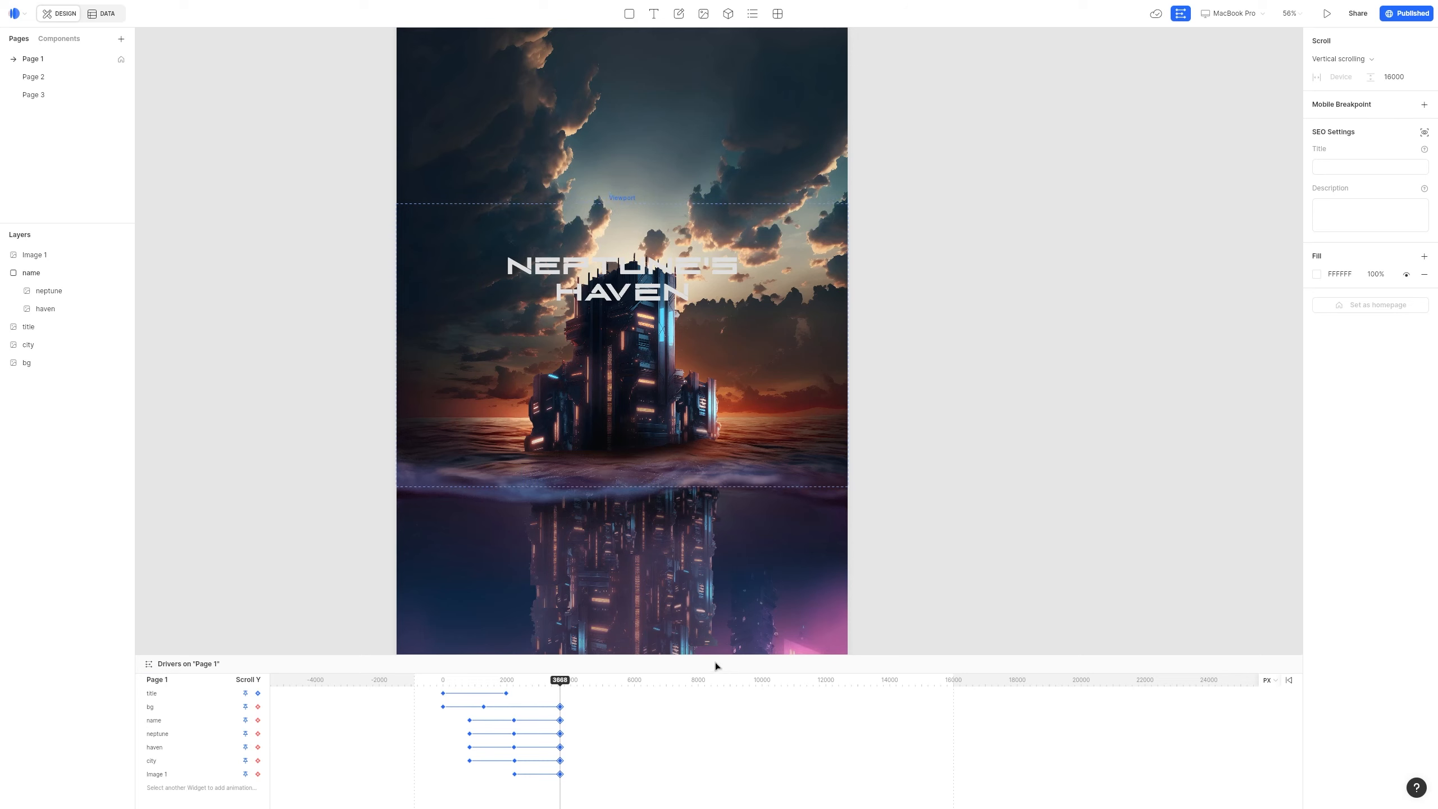
scroll(907, 341, up, 1)
scroll(907, 288, up, 1)
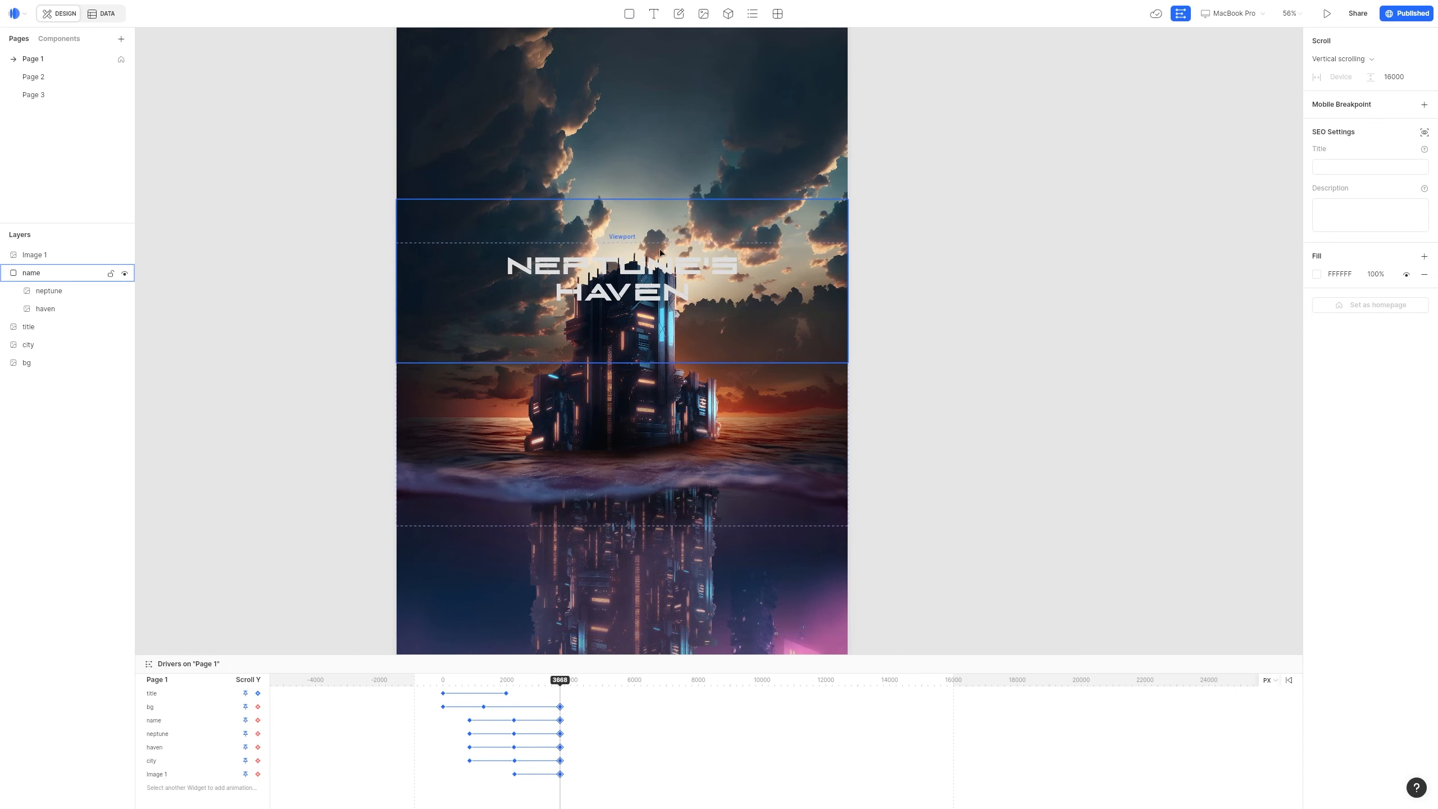
scroll(939, 438, down, 3)
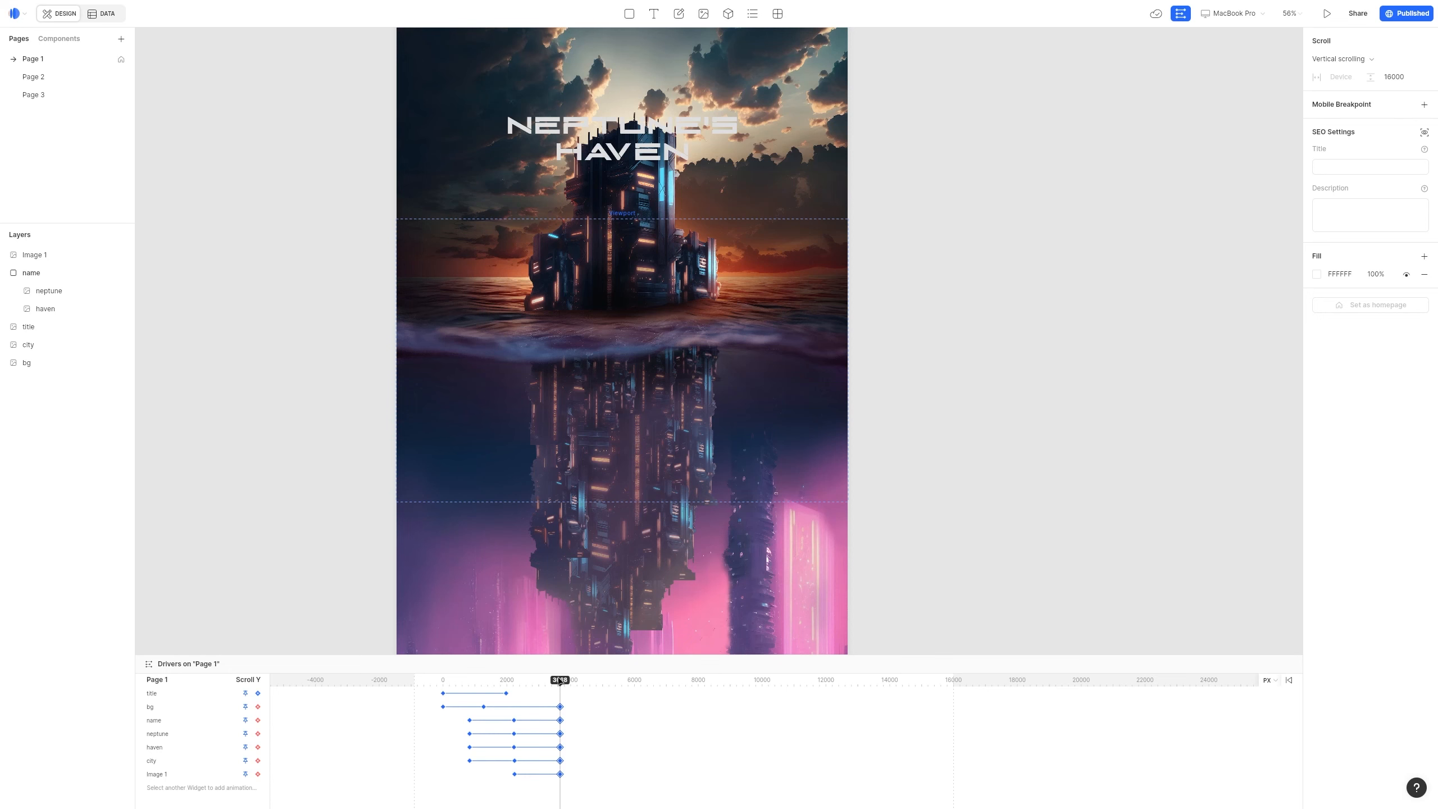
drag(561, 681, 546, 684)
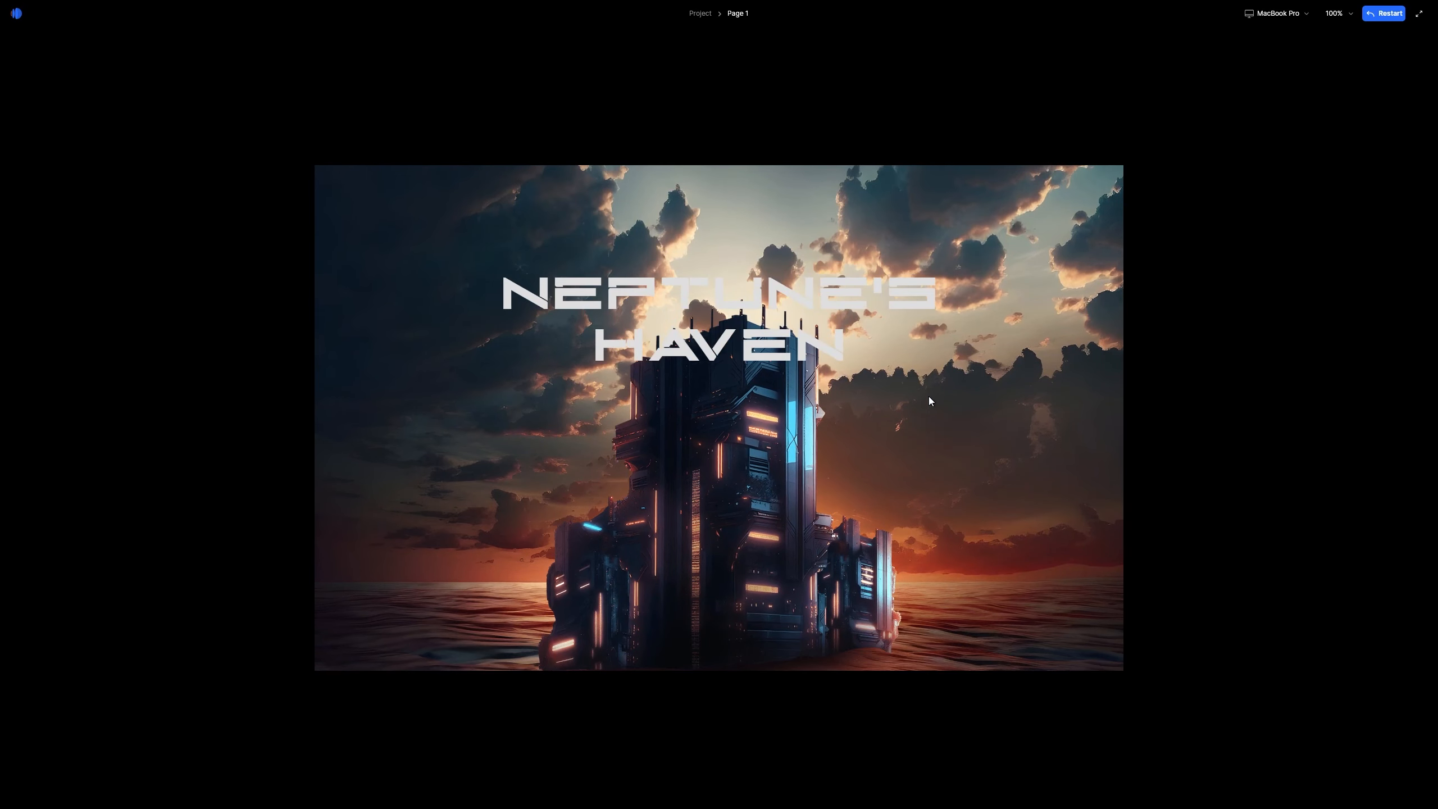
Preview the page and scroll repeatedly through the transition from the city above the water to the underwater part
scroll(929, 401, down, 5)
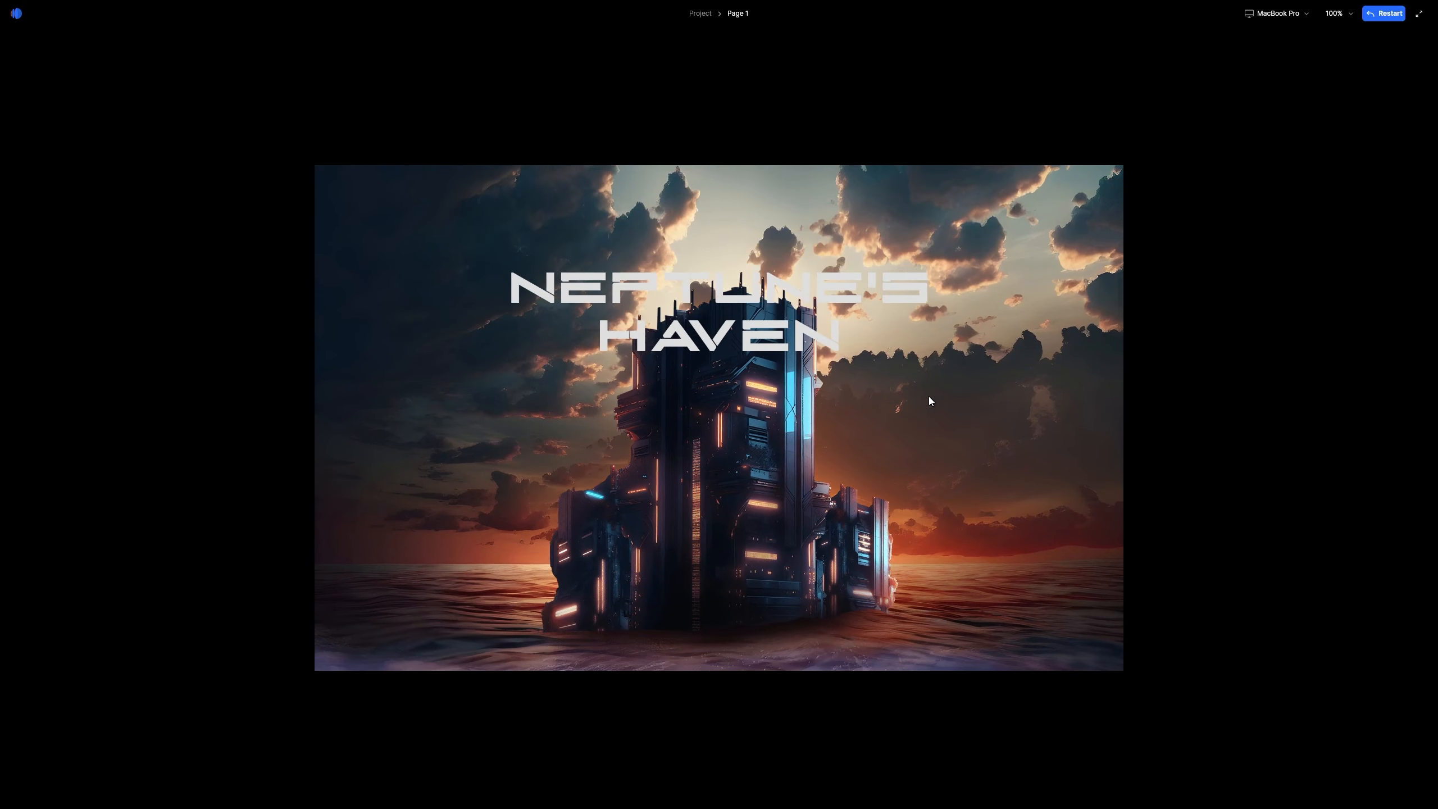
scroll(928, 401, down, 3)
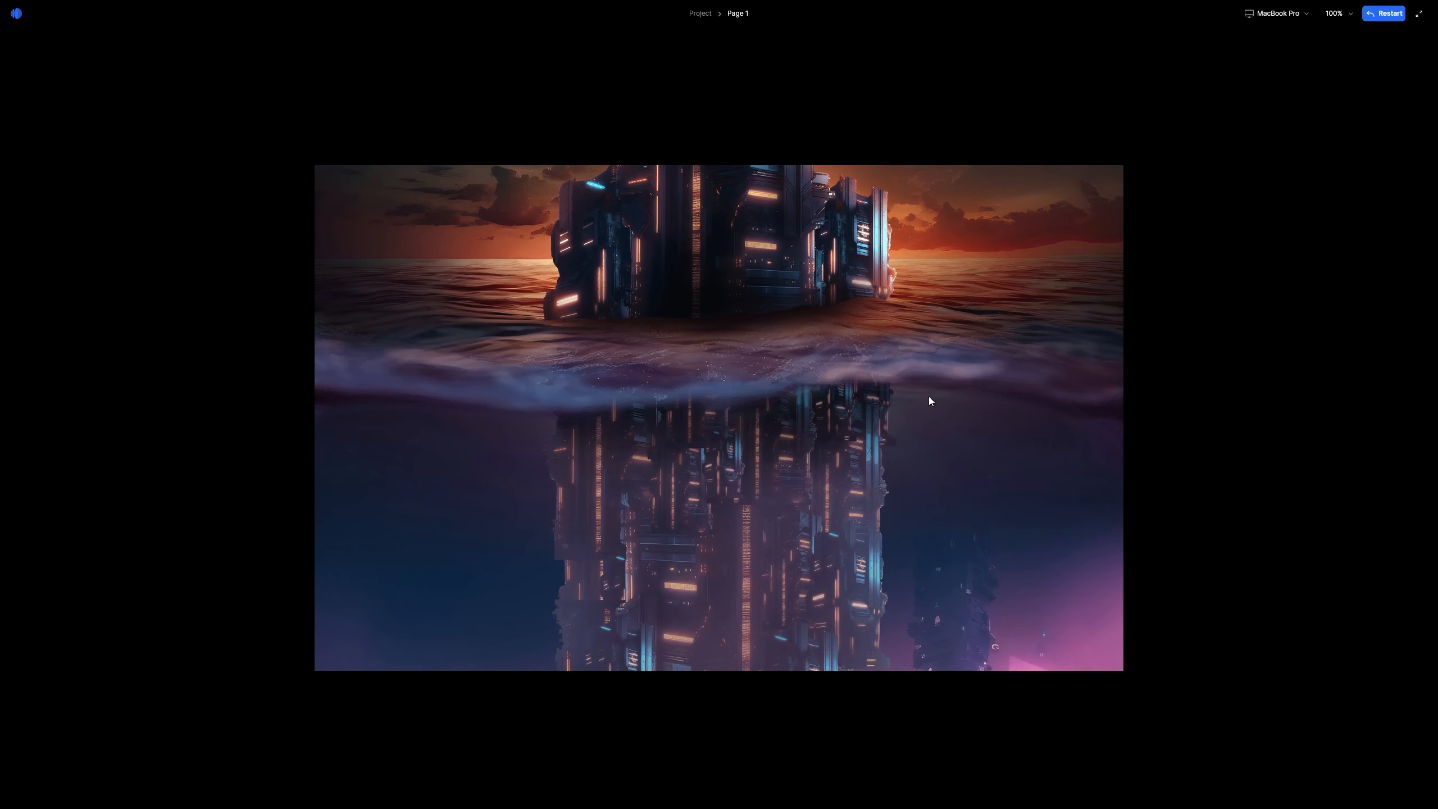
scroll(929, 401, up, 10)
scroll(928, 401, down, 5)
scroll(929, 401, up, 4)
scroll(928, 401, down, 5)
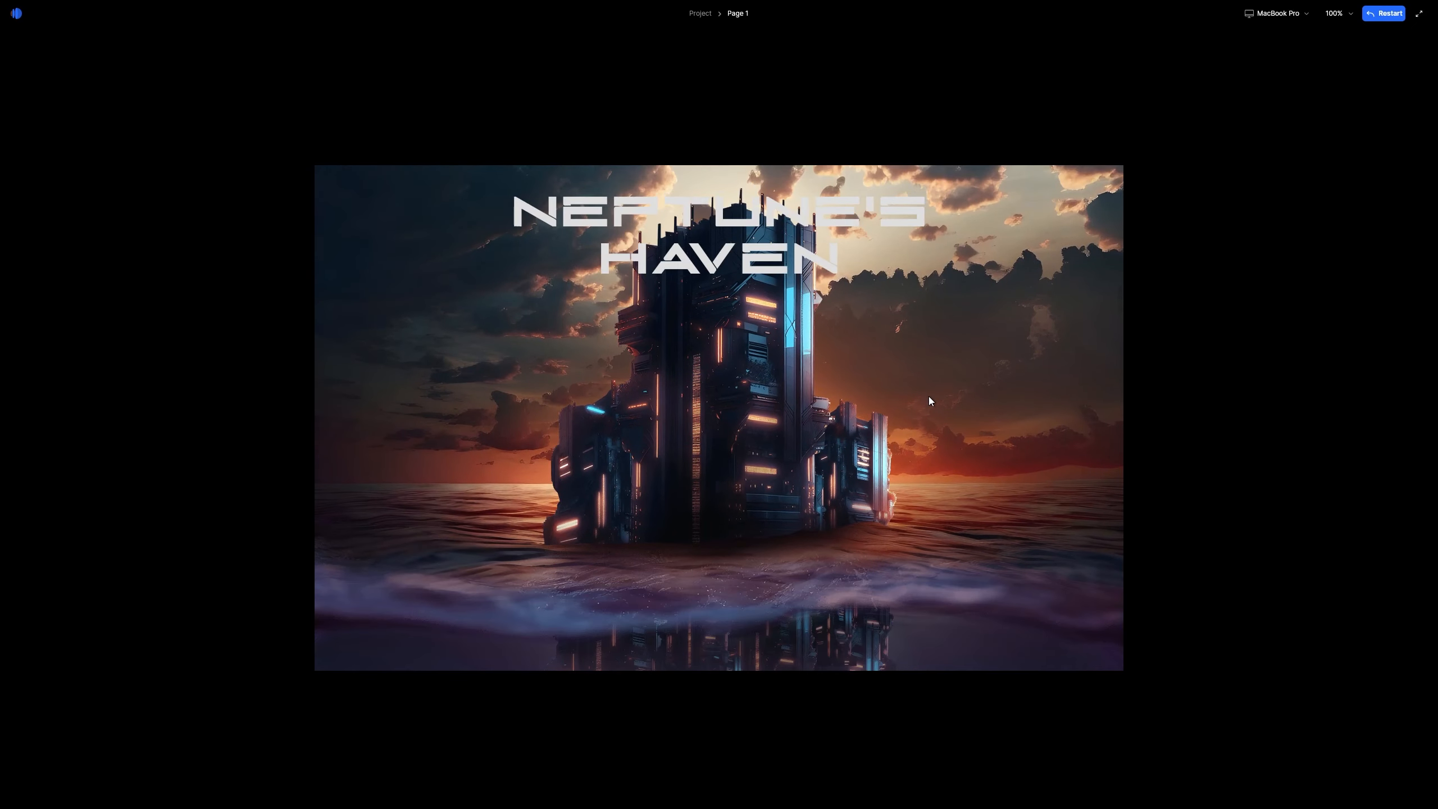
scroll(929, 401, up, 3)
scroll(929, 401, down, 3)
key(Escape)
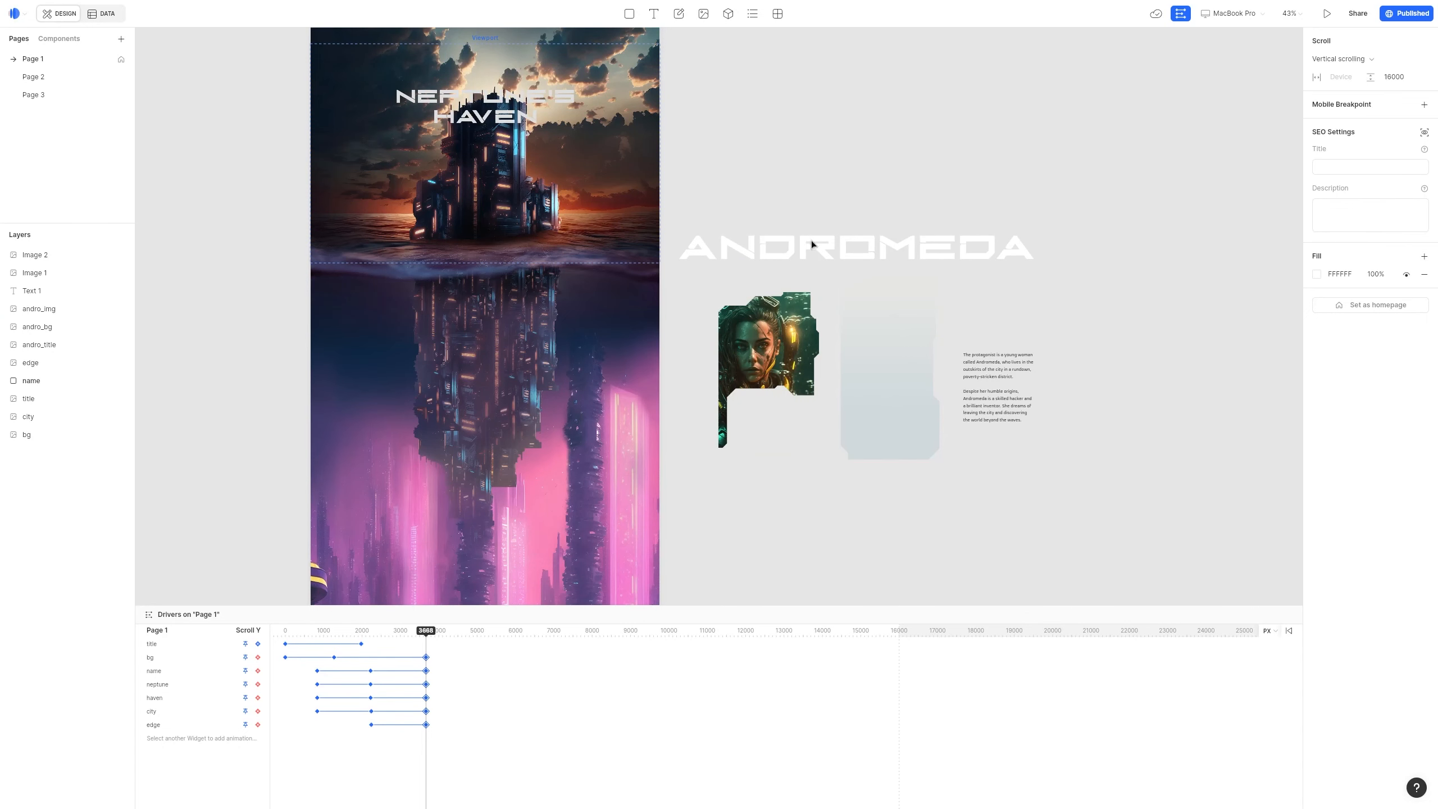
Place the ANDROMEDA title image (andro_title) centred on the page just below the waterline
click(842, 257)
drag(842, 257, 566, 330)
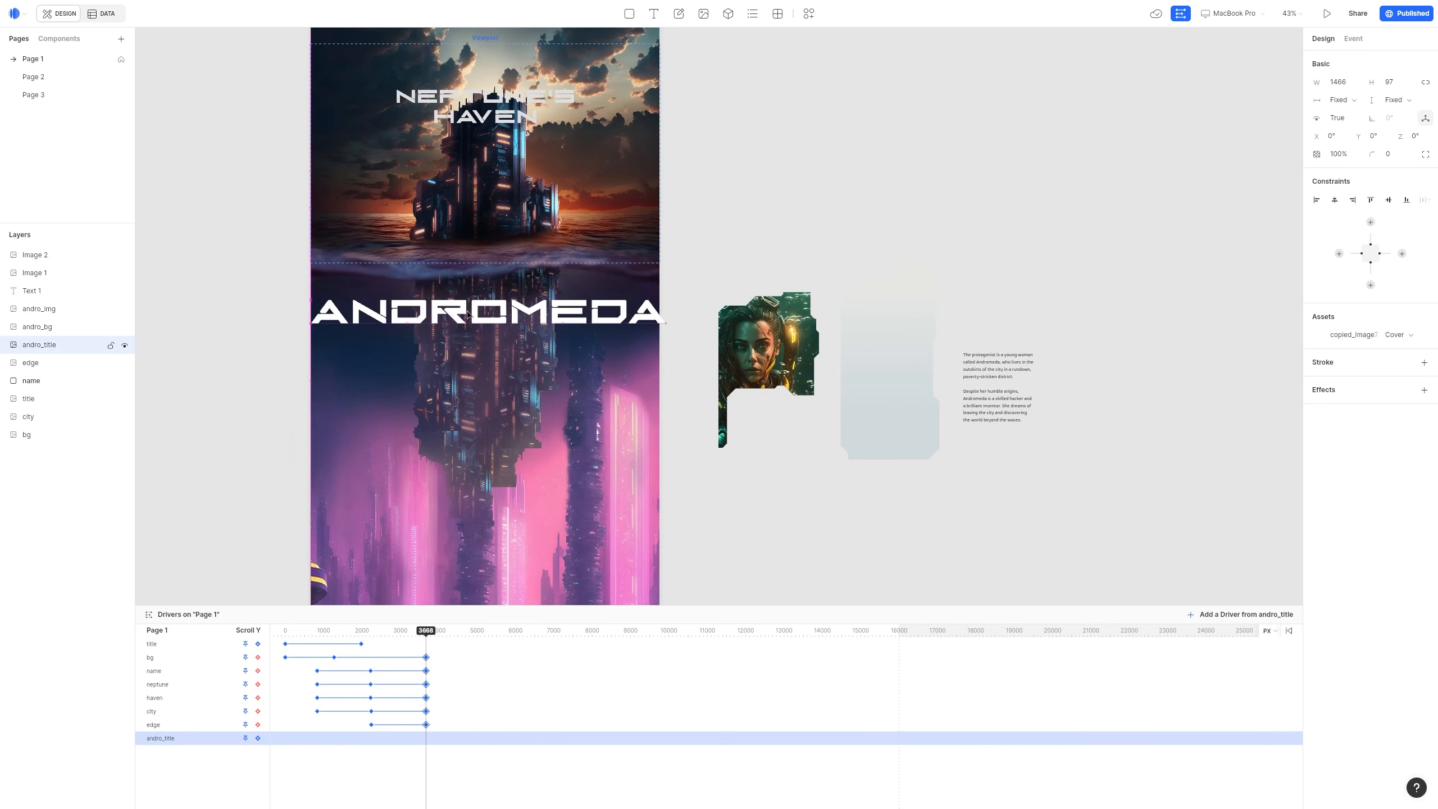
scroll(468, 312, up, 3)
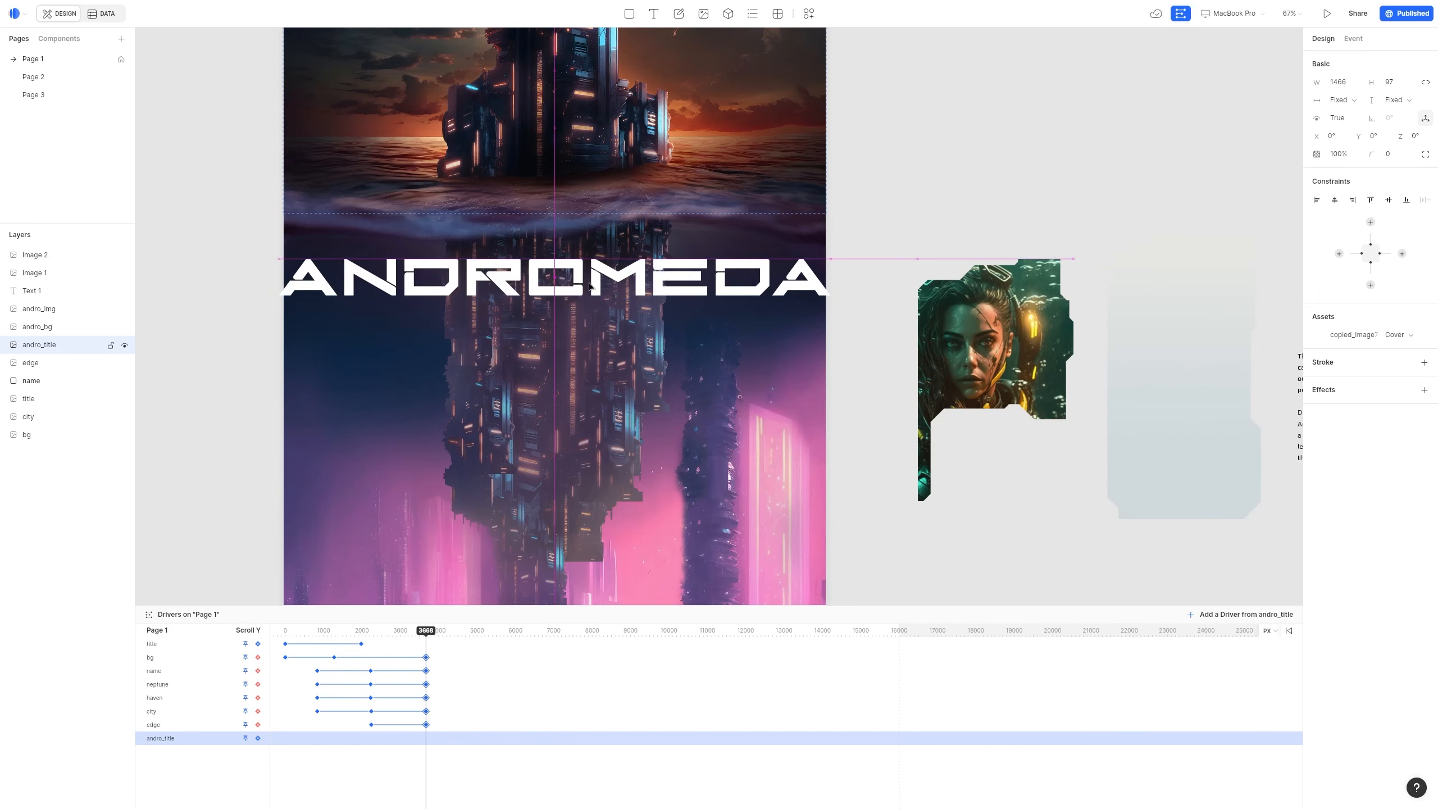
Tilt andro_title in 3D with an X rotation of 80°, undoing the trial changes, and keyframe it at scroll 3668
click(1425, 118)
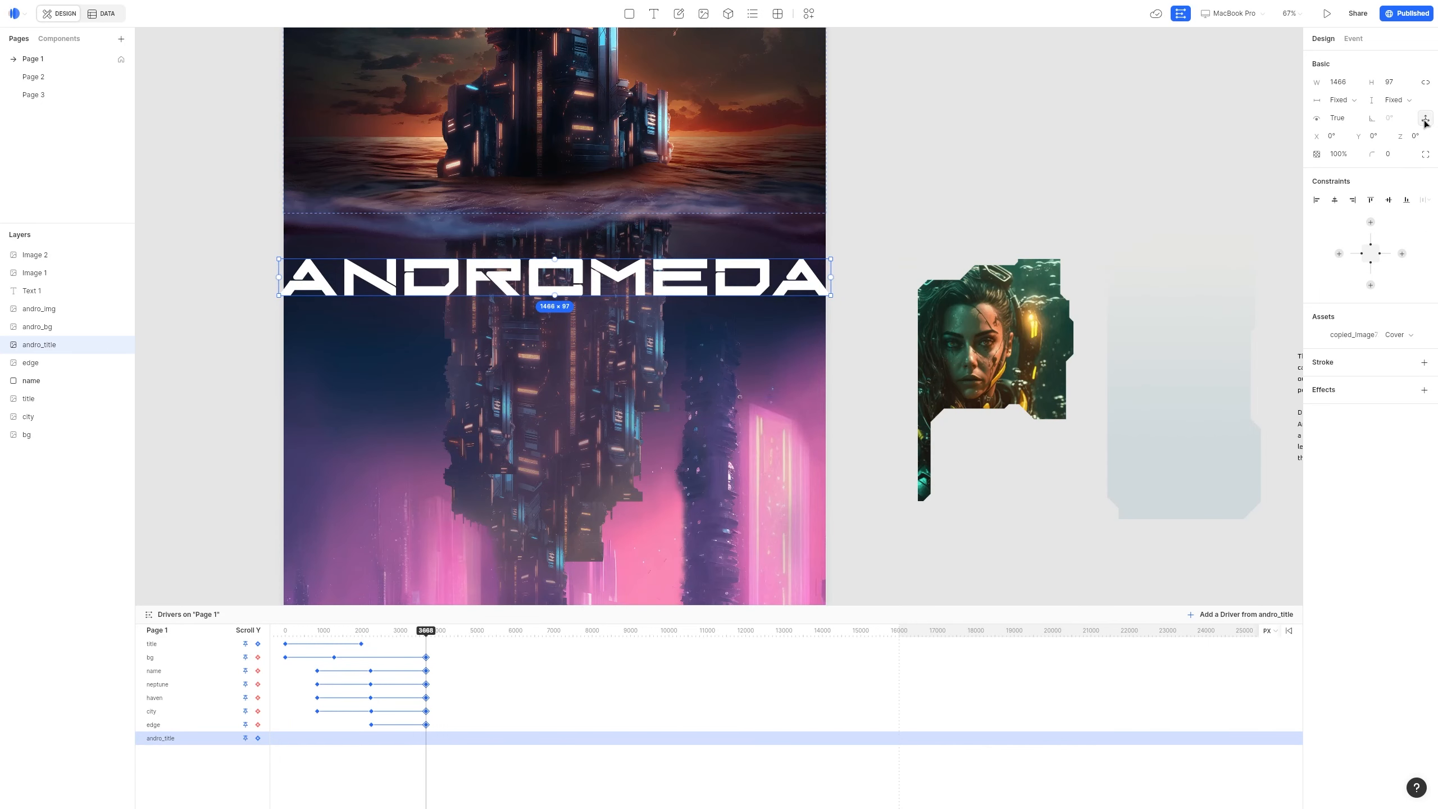
mouse_move(1358, 136)
mouse_down()
mouse_move(1238, 140)
mouse_move(1418, 136)
mouse_move(1325, 137)
mouse_move(1435, 108)
mouse_move(1297, 130)
mouse_move(1432, 132)
mouse_move(1251, 141)
mouse_move(1295, 145)
mouse_move(1228, 157)
mouse_move(1354, 151)
mouse_up()
key(super+z)
key(super+z)
key(super+z)
key(super+z)
key(super+z)
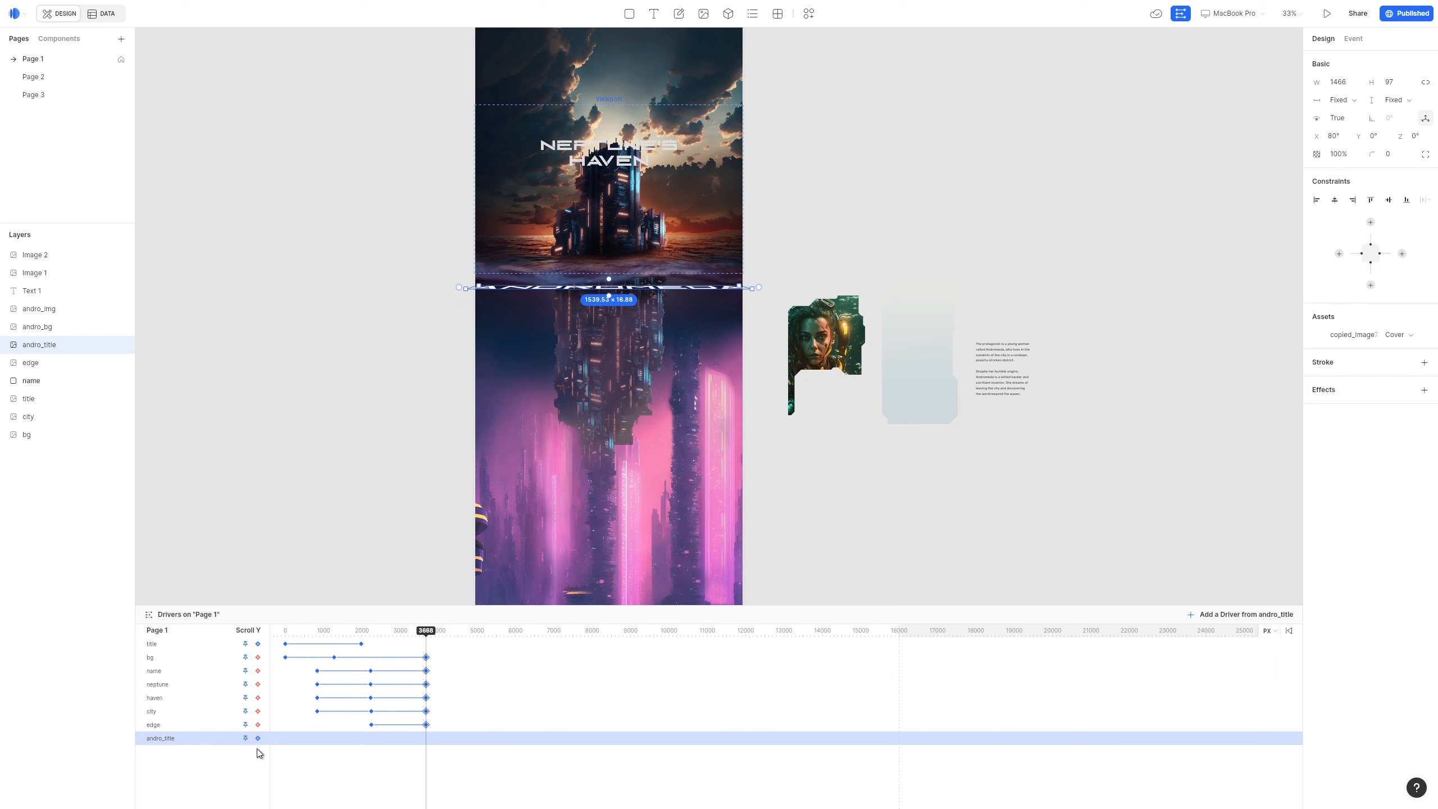
click(257, 737)
At scroll 6610, move the ANDROMEDA title down near the background's lower end and set its X rotation to -39°
drag(741, 550, 774, 373)
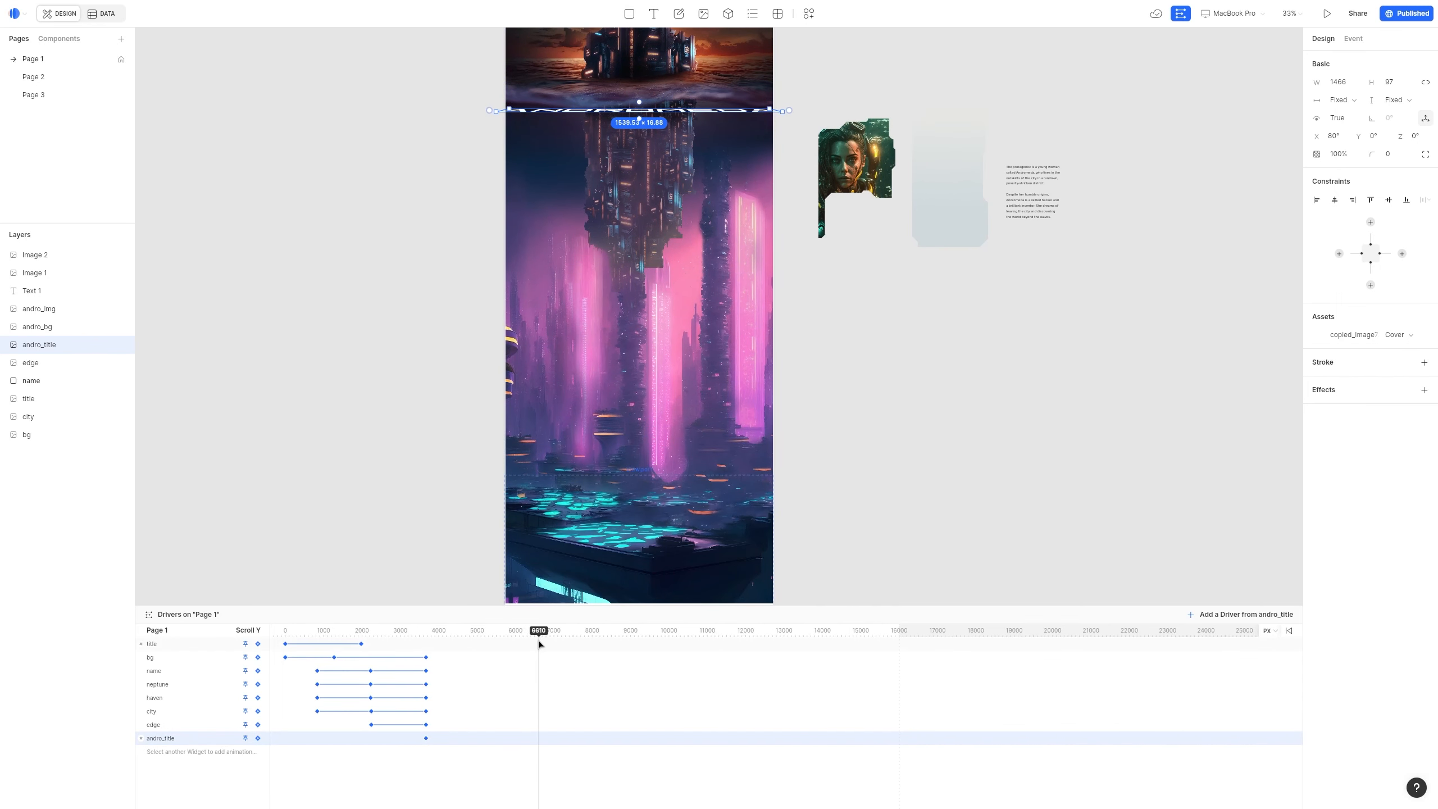
drag(703, 115, 701, 534)
scroll(701, 533, down, 2)
scroll(645, 533, up, 5)
drag(1316, 136, 1300, 147)
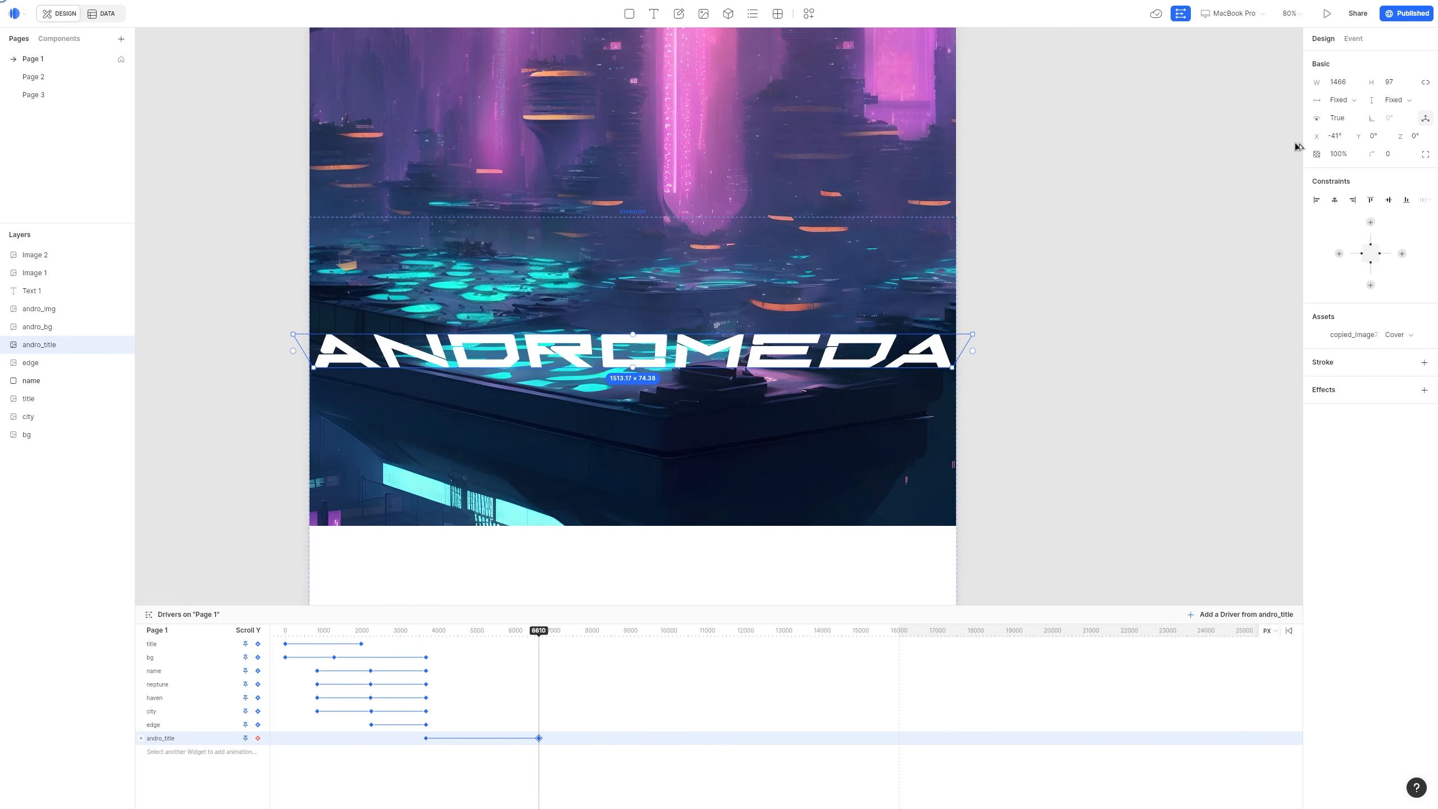
drag(772, 352, 772, 276)
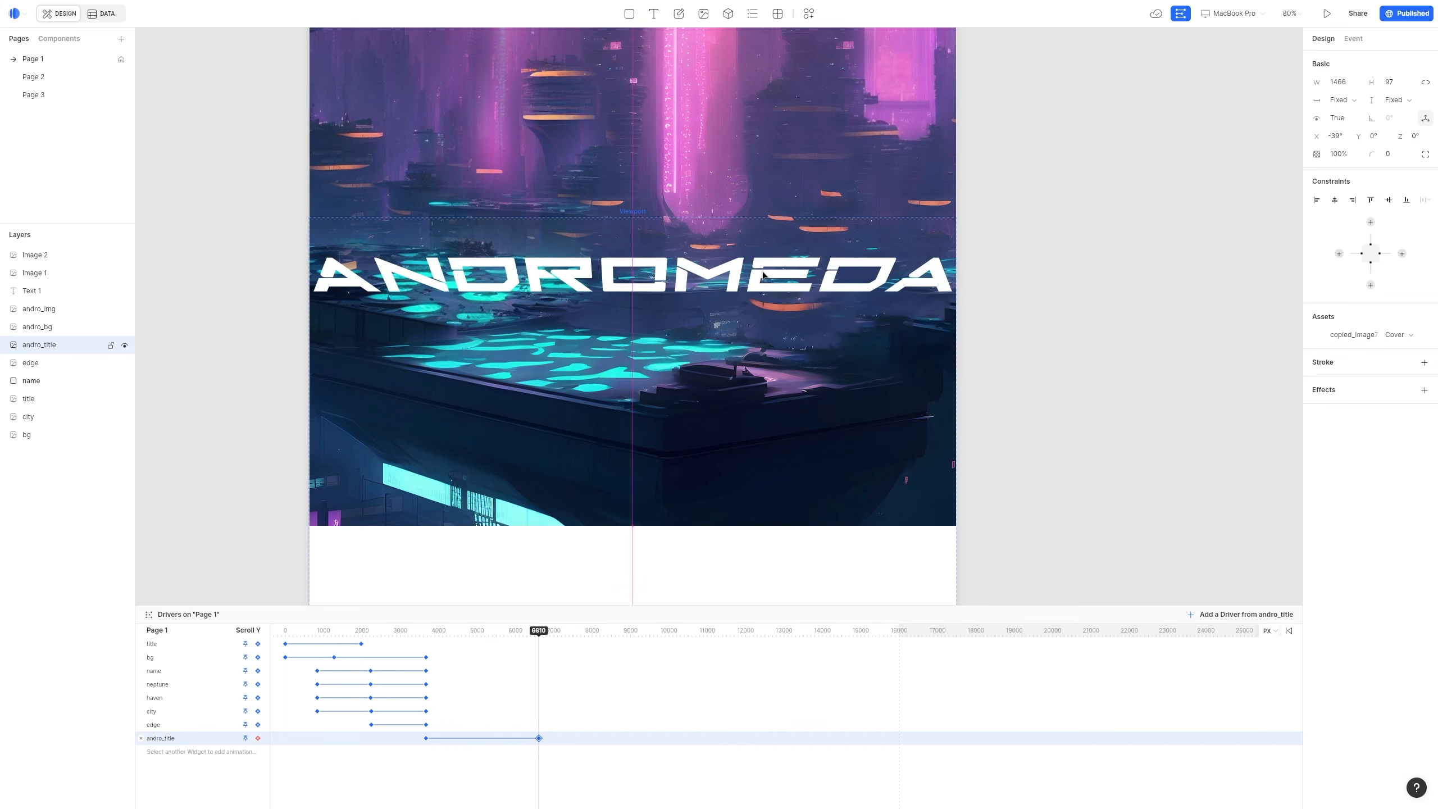
Preview the page and scroll down to watch the ANDROMEDA title rotate over the underwater scene
scroll(772, 276, up, 2)
scroll(772, 276, down, 1)
drag(926, 383, 773, 395)
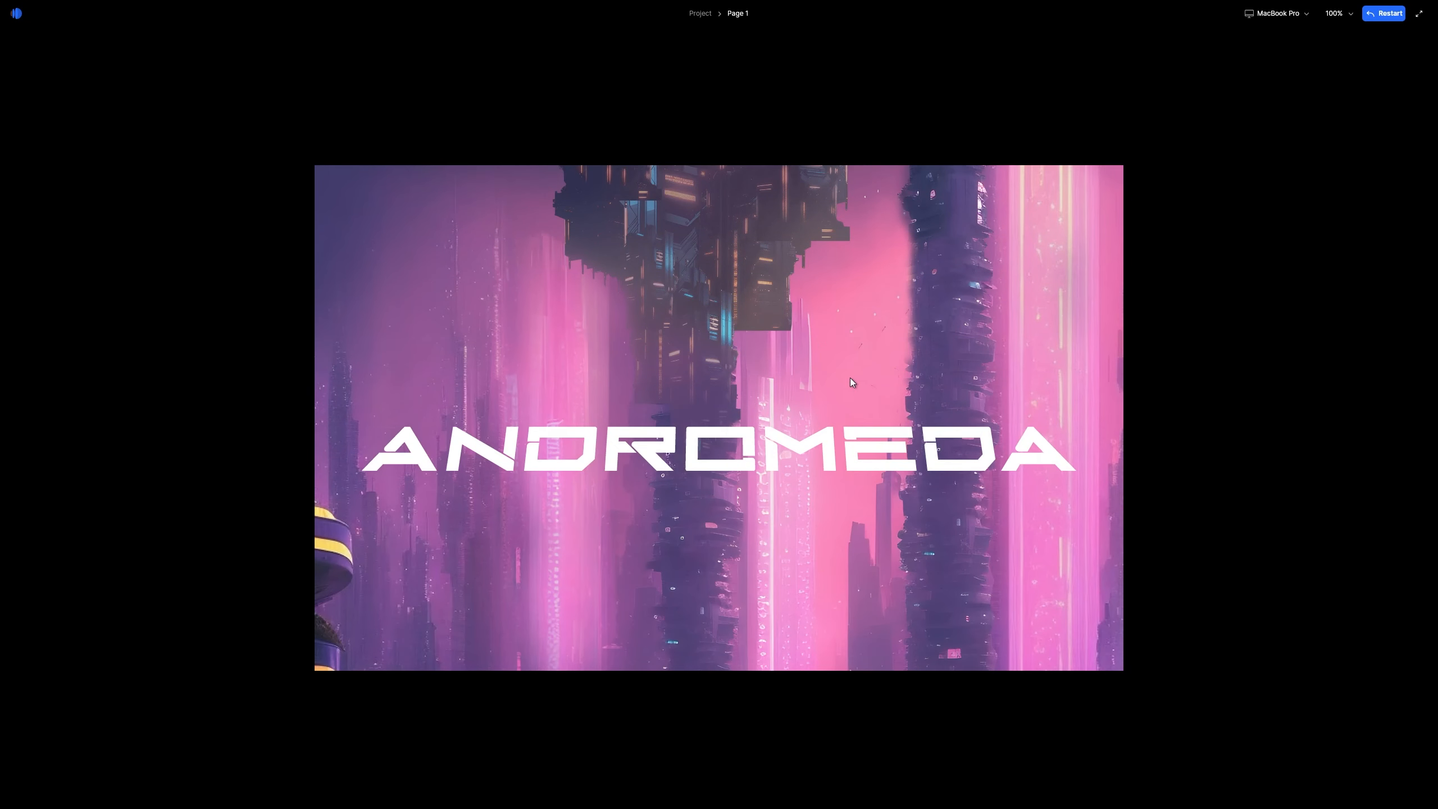
scroll(849, 377, down, 10)
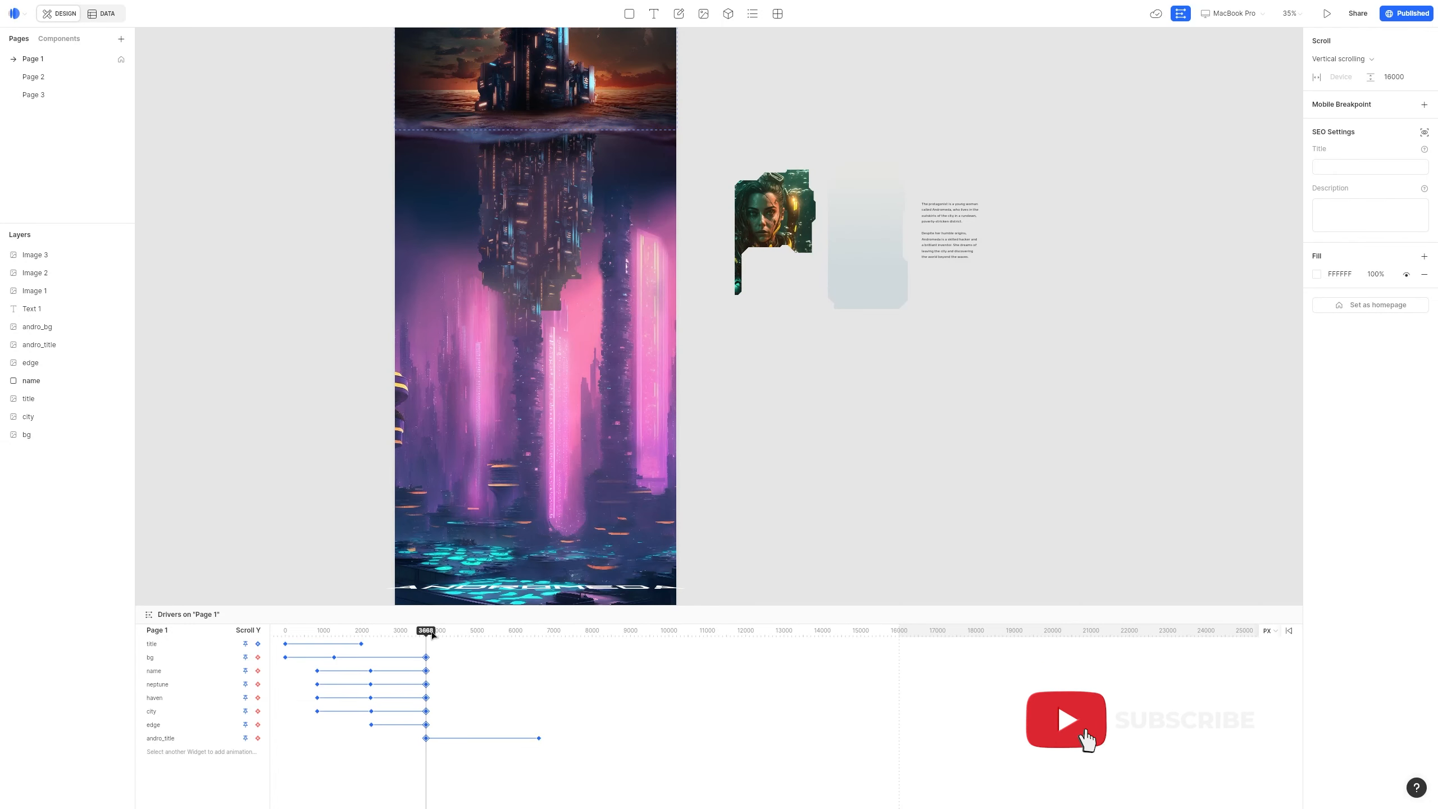
At scroll 3692, place the portrait, its translucent panel and the protagonist text on the page just below the ANDROMEDA title
drag(432, 633, 443, 632)
drag(784, 380, 793, 437)
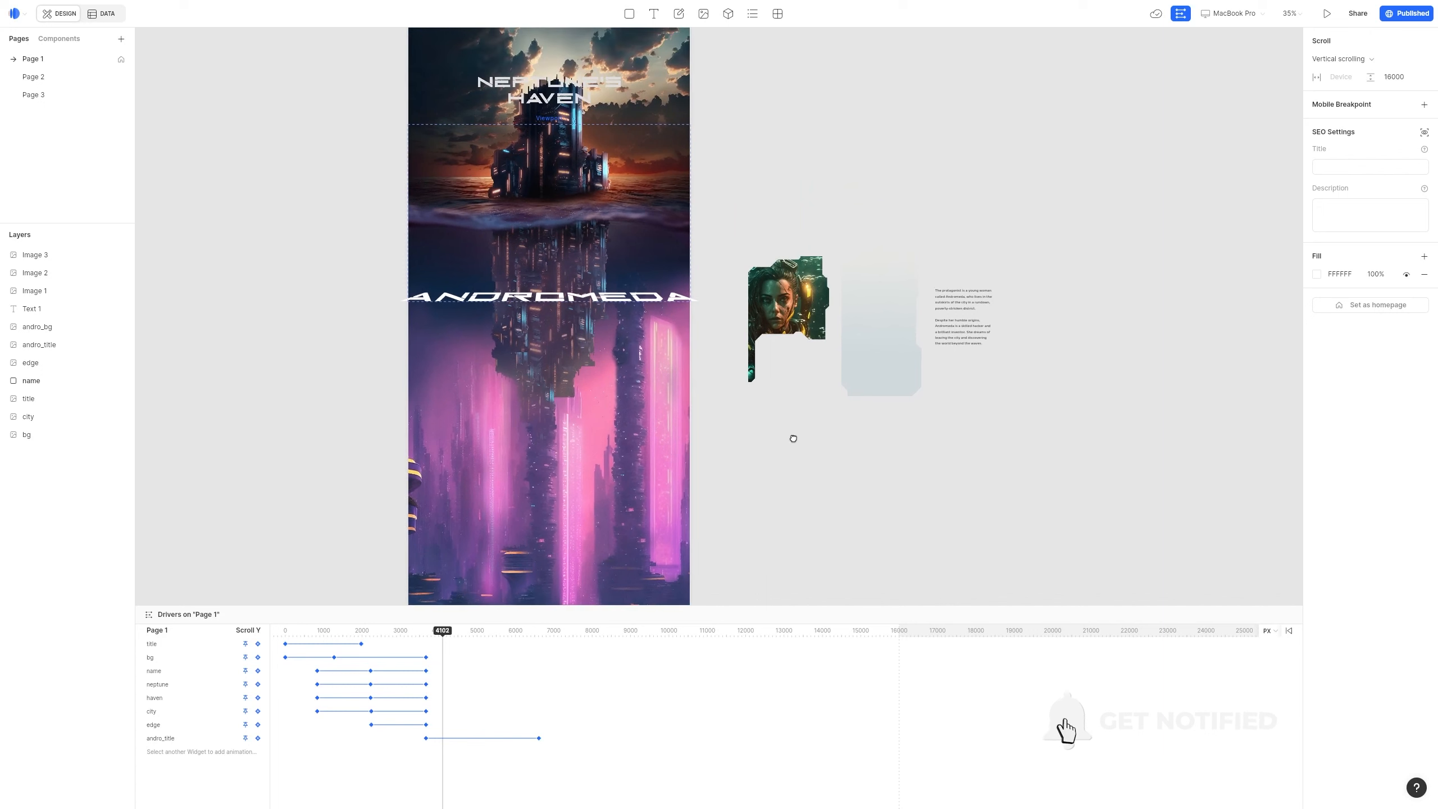
drag(443, 633, 427, 633)
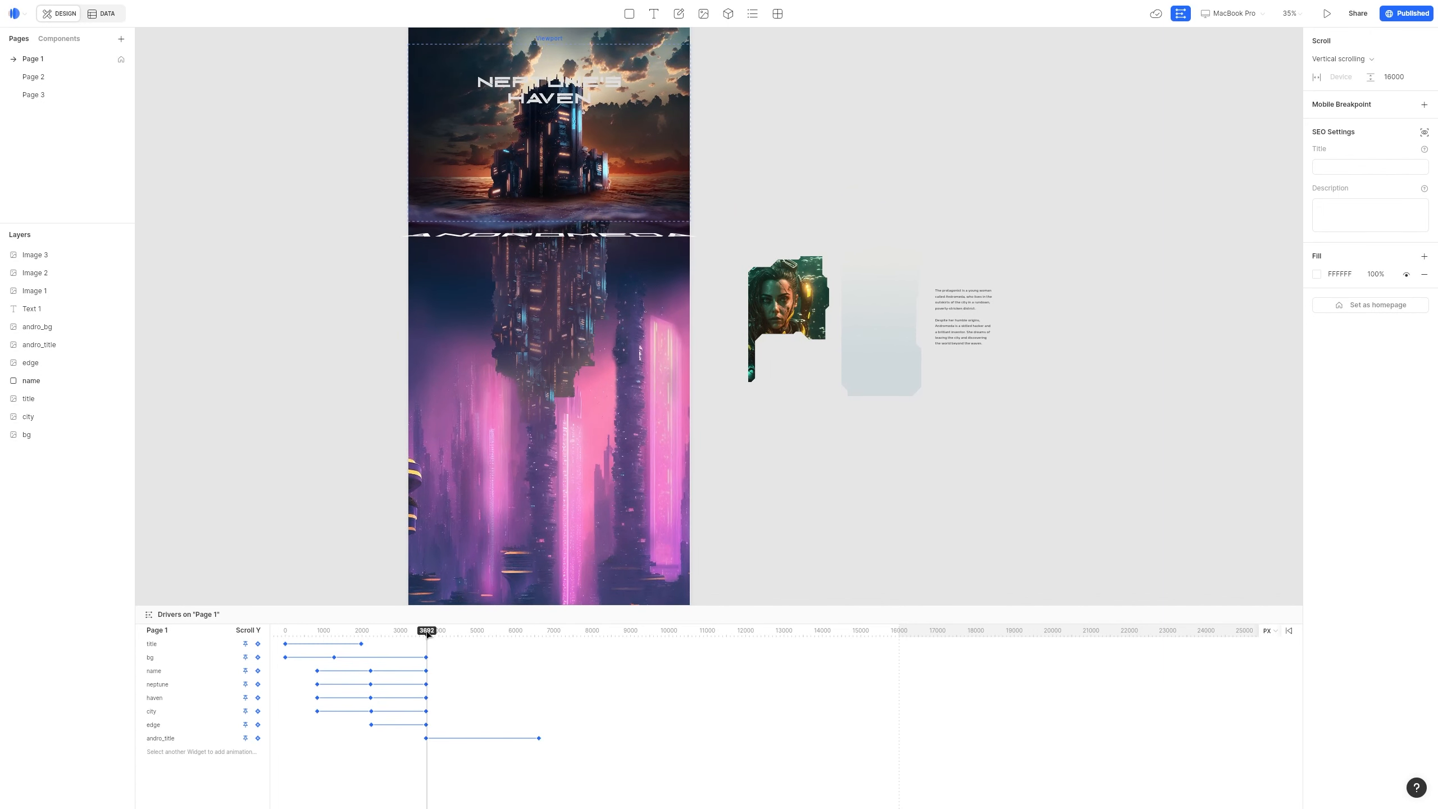
drag(815, 295, 526, 281)
drag(861, 364, 485, 378)
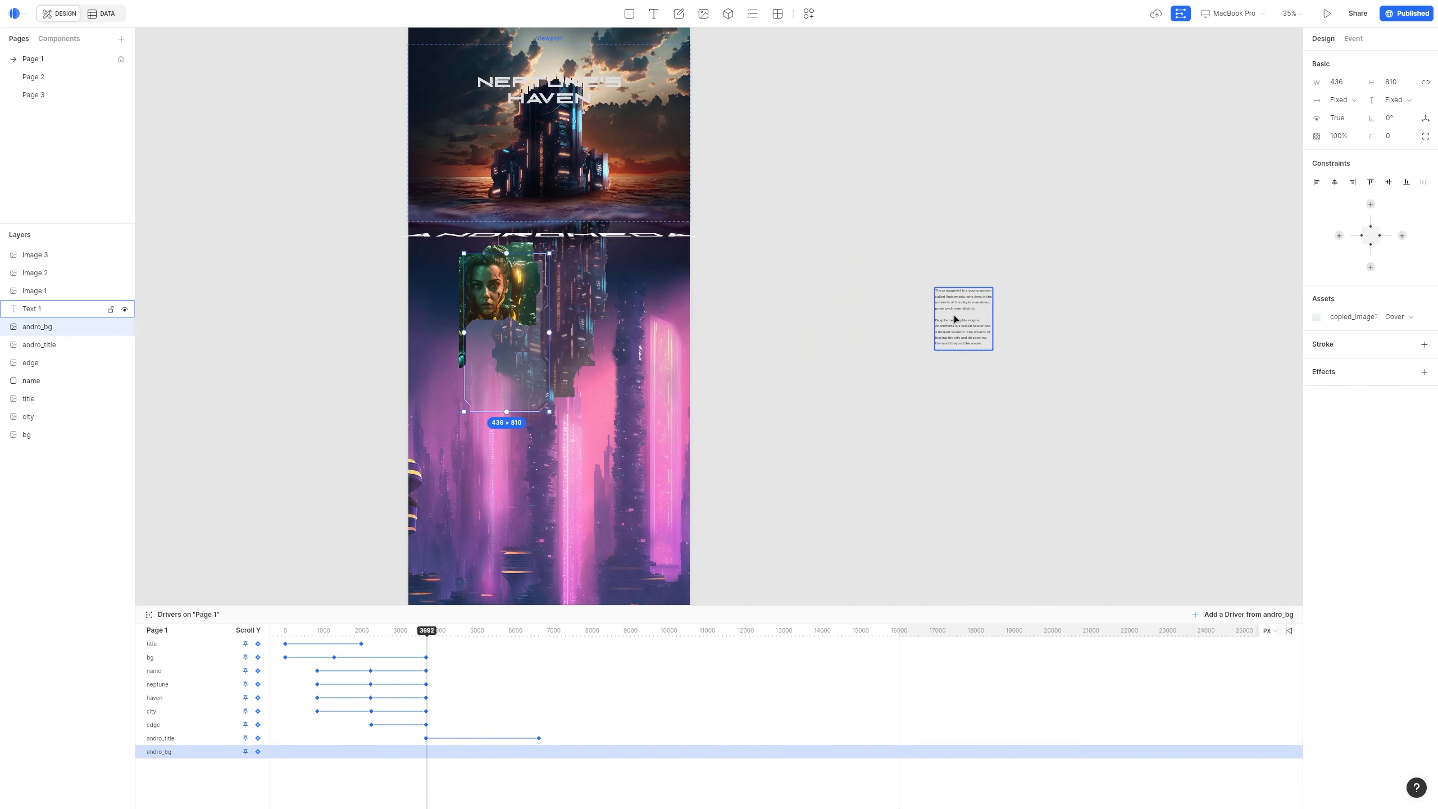
drag(955, 319, 539, 380)
Set the protagonist text's fill to white (FFFFFF) and shift it slightly up and left inside the translucent panel
scroll(493, 362, up, 5)
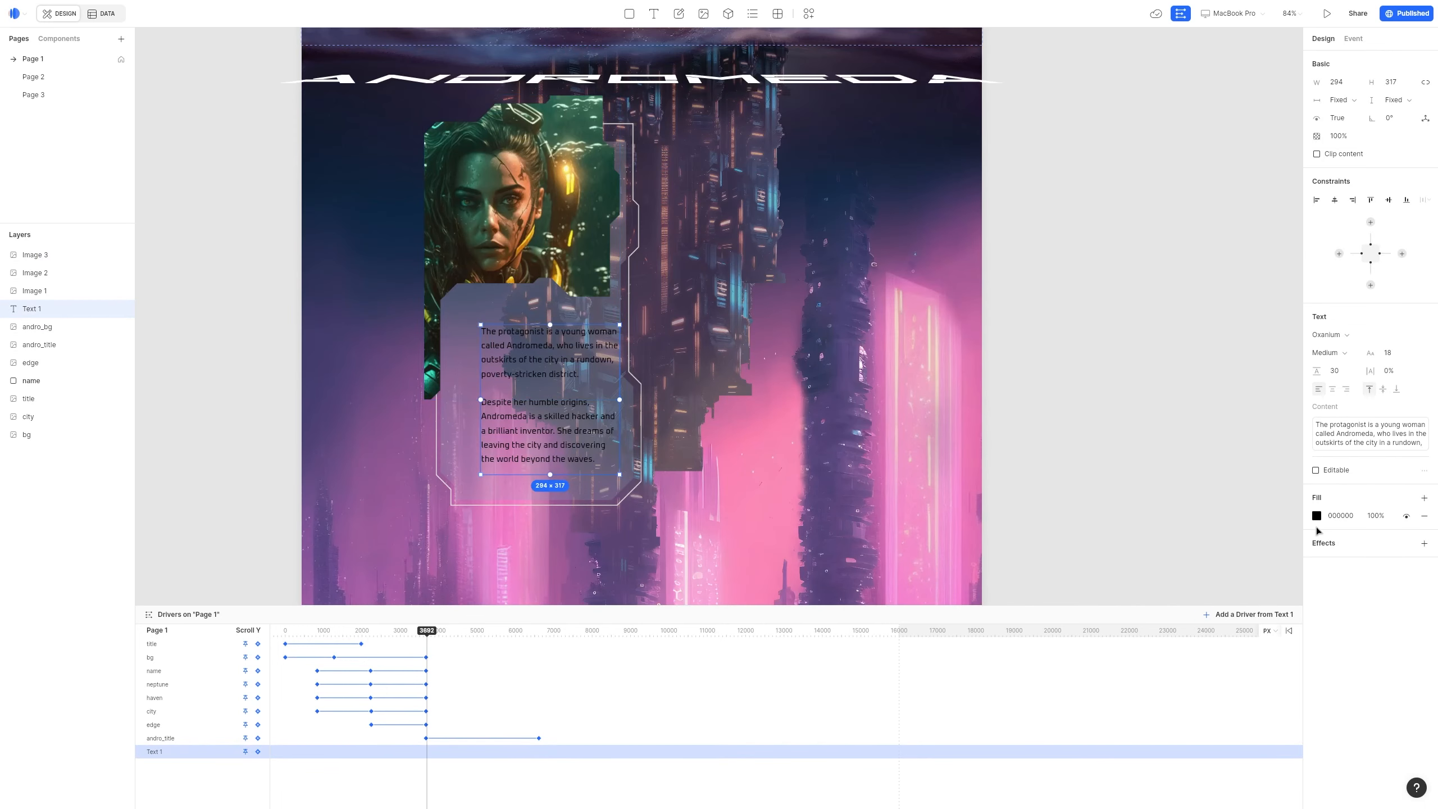
click(1316, 516)
drag(1234, 561, 1069, 424)
drag(557, 395, 544, 390)
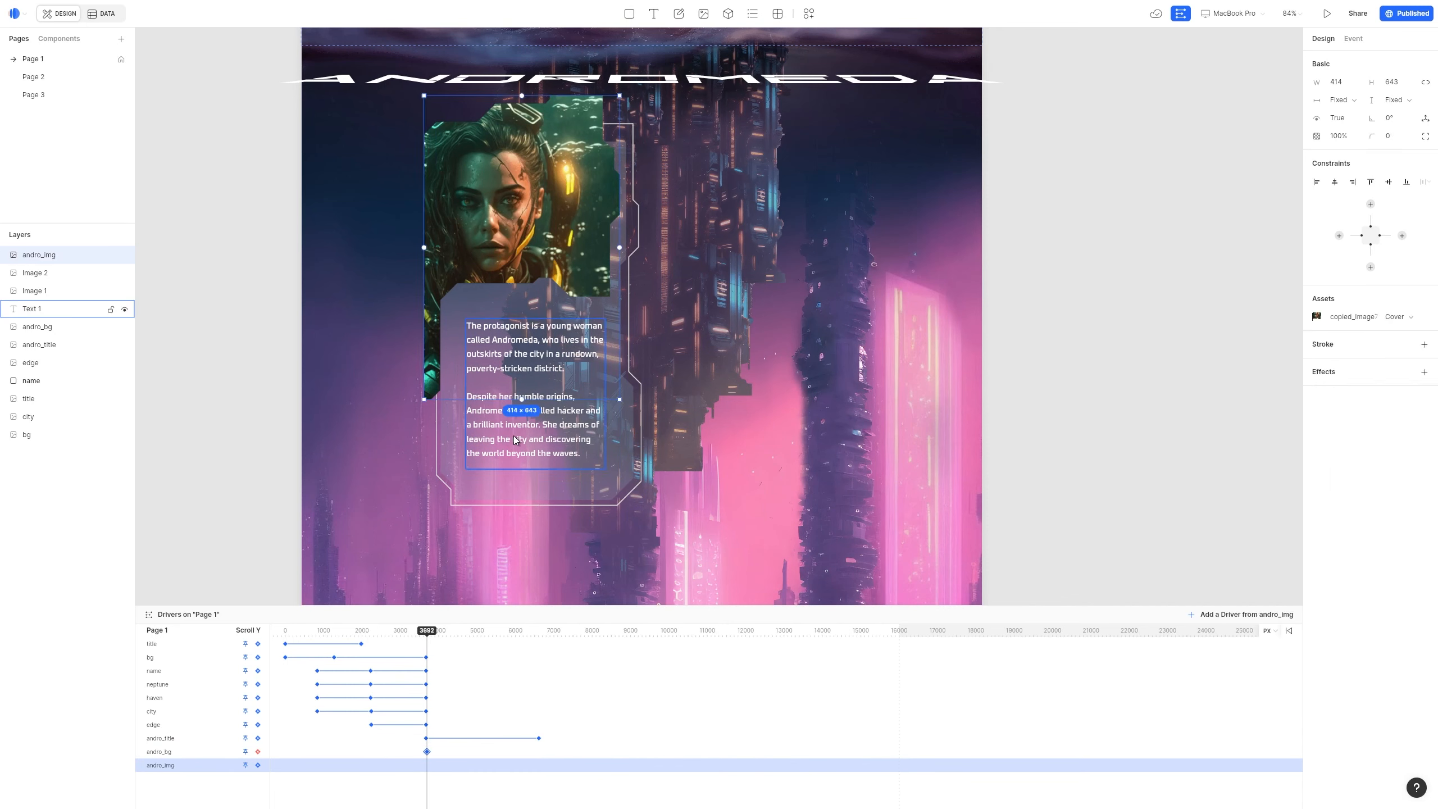
Add scroll keyframes at 3692 for the protagonist text and the portrait image andro_img
click(515, 441)
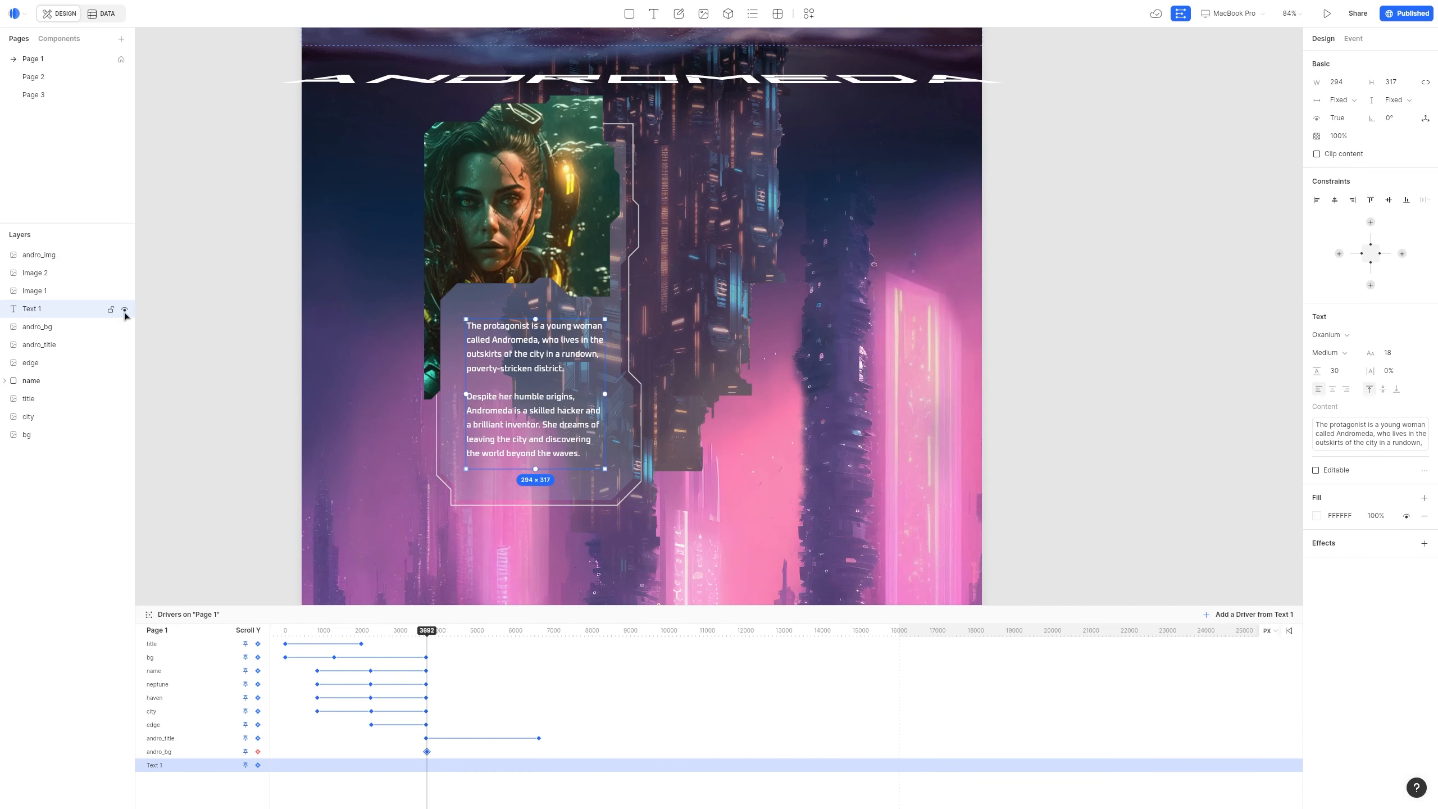
click(259, 765)
click(518, 232)
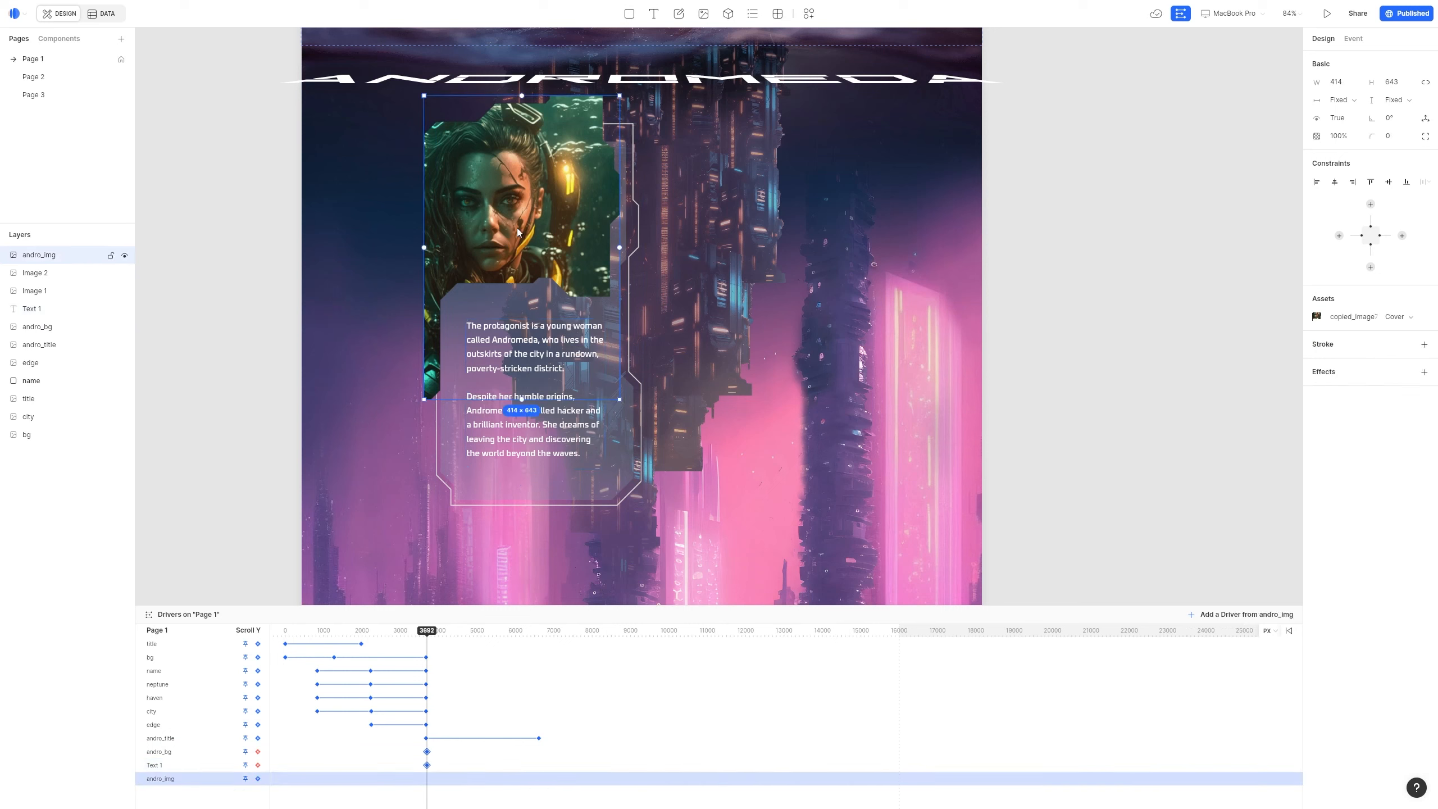
click(258, 779)
scroll(633, 391, down, 5)
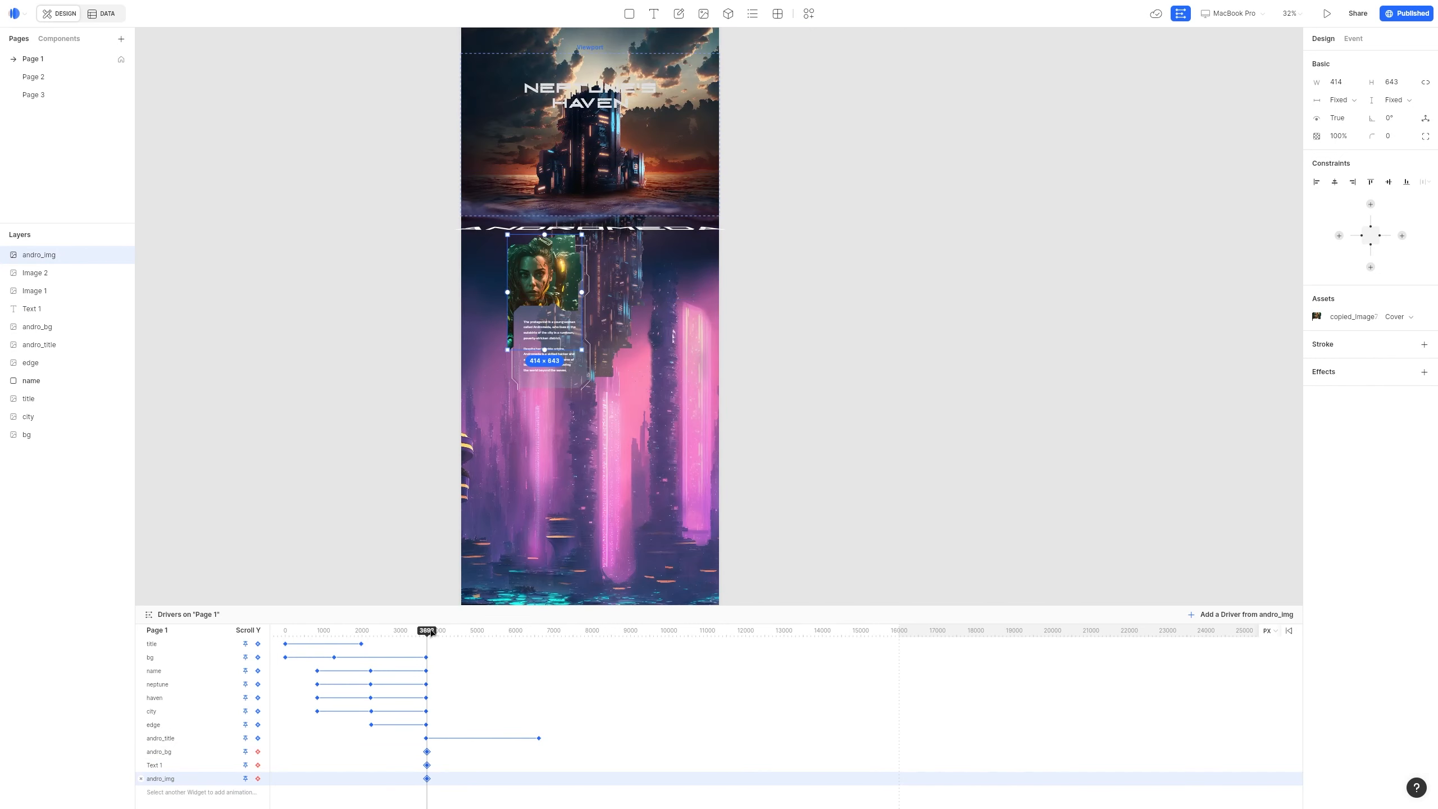
At scroll 5771, move the portrait, panel and text together down and to the right over the underwater background
drag(428, 634, 506, 641)
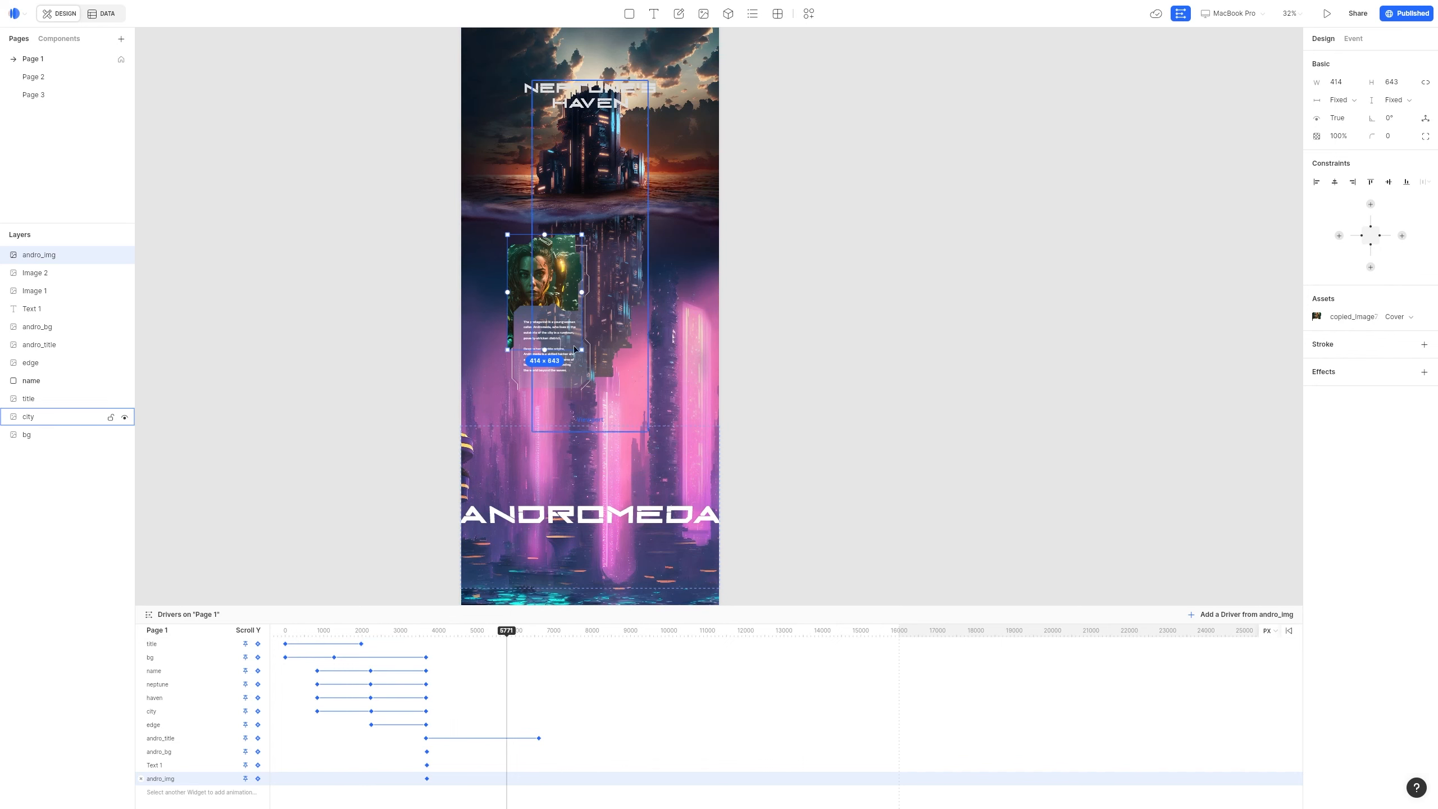
shift+click(585, 377)
shift+click(586, 376)
drag(544, 285, 635, 478)
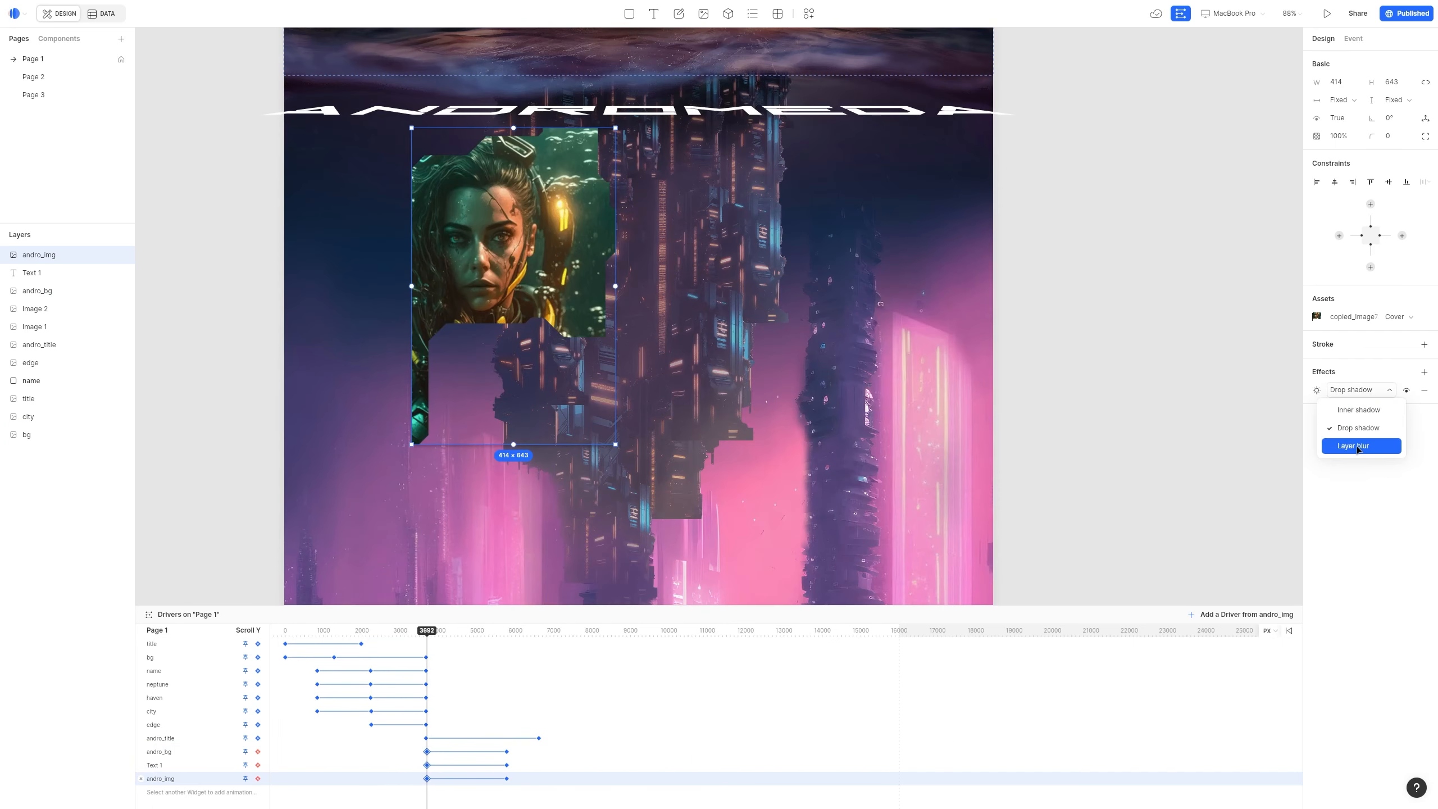
Give the portrait andro_img a layer blur of 20 at scroll 3692
click(1357, 446)
click(1315, 391)
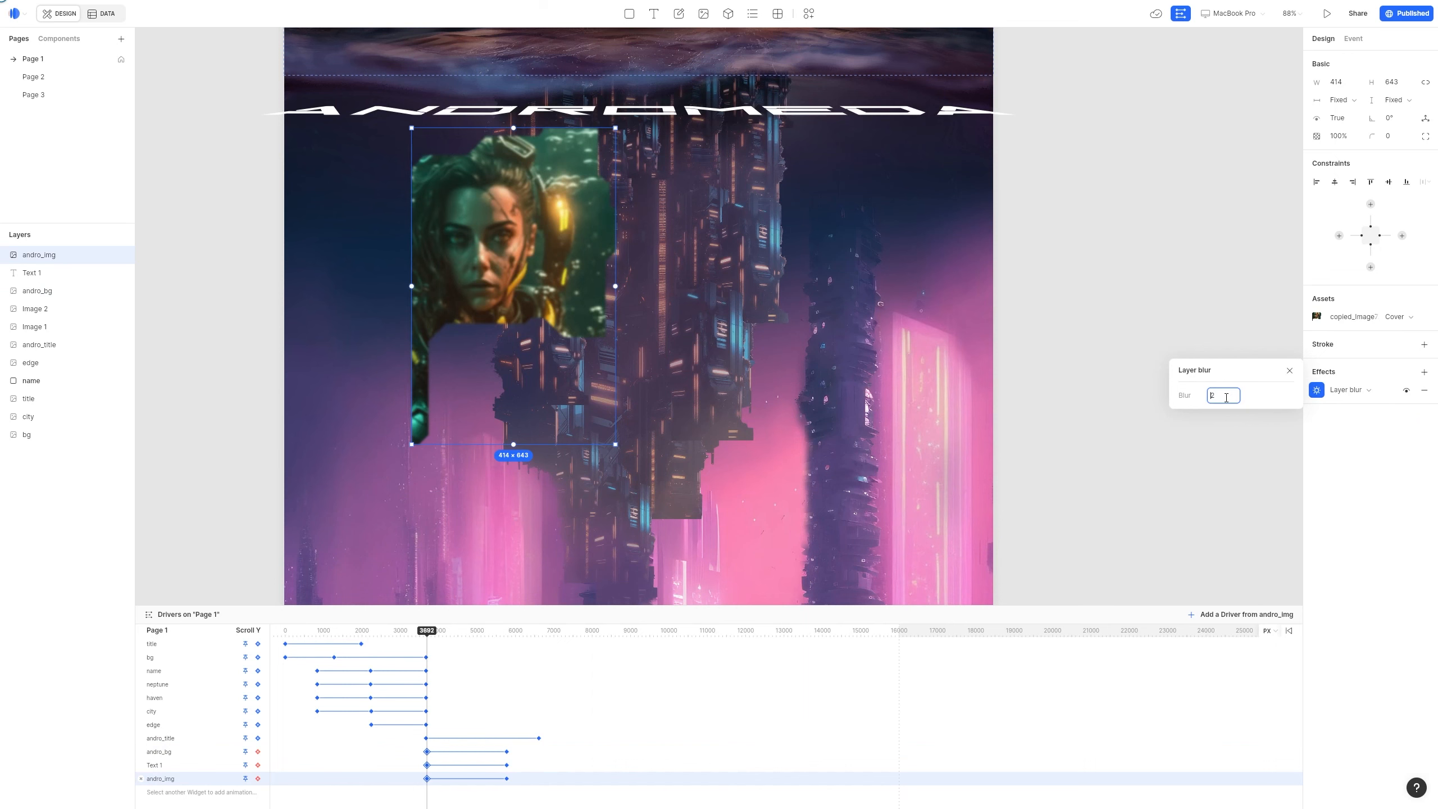
text(20)
text(20)
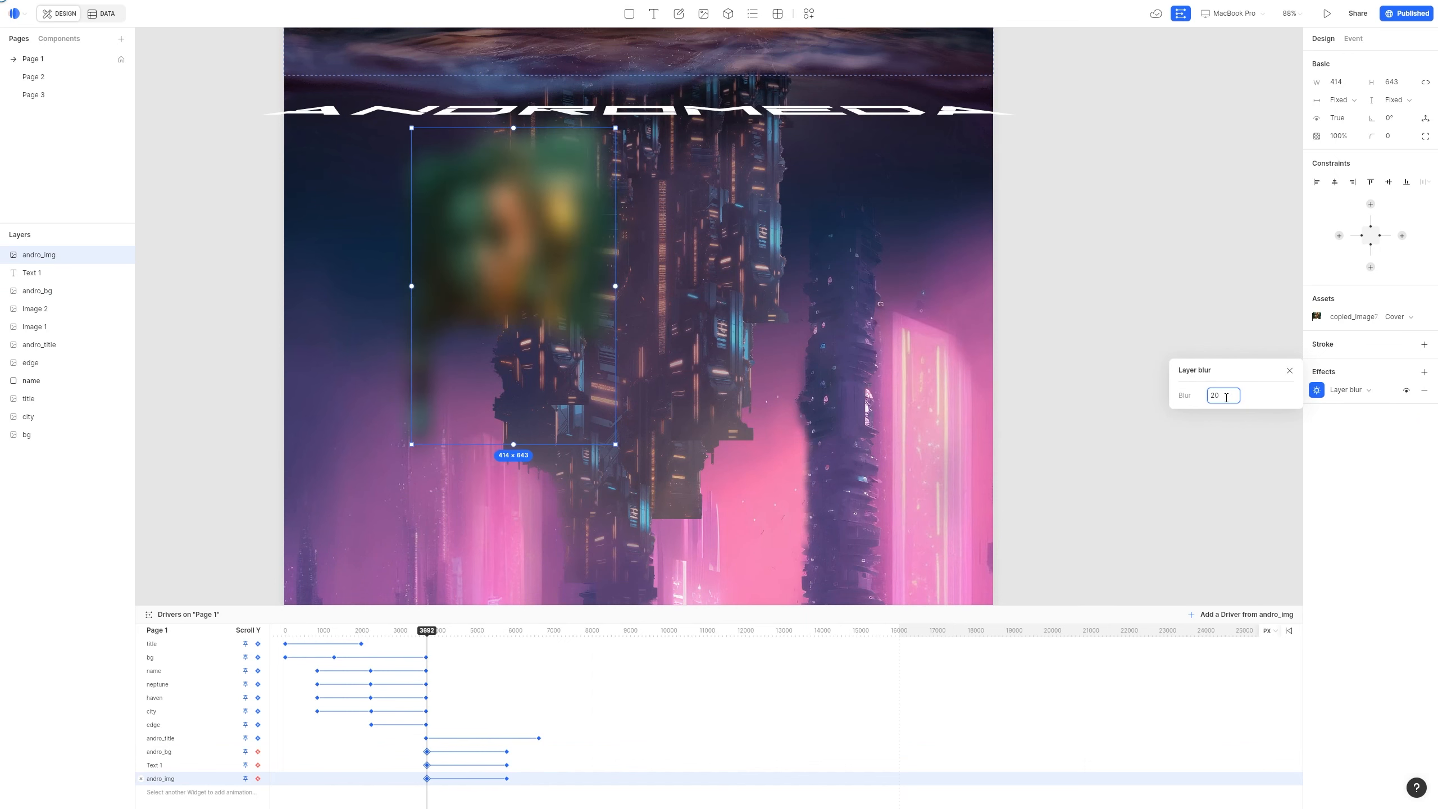
click(1130, 271)
At scroll 6610, move the background, city and water edge together further down the page
scroll(795, 198, down, 7)
scroll(678, 283, right, 2)
drag(429, 632, 497, 642)
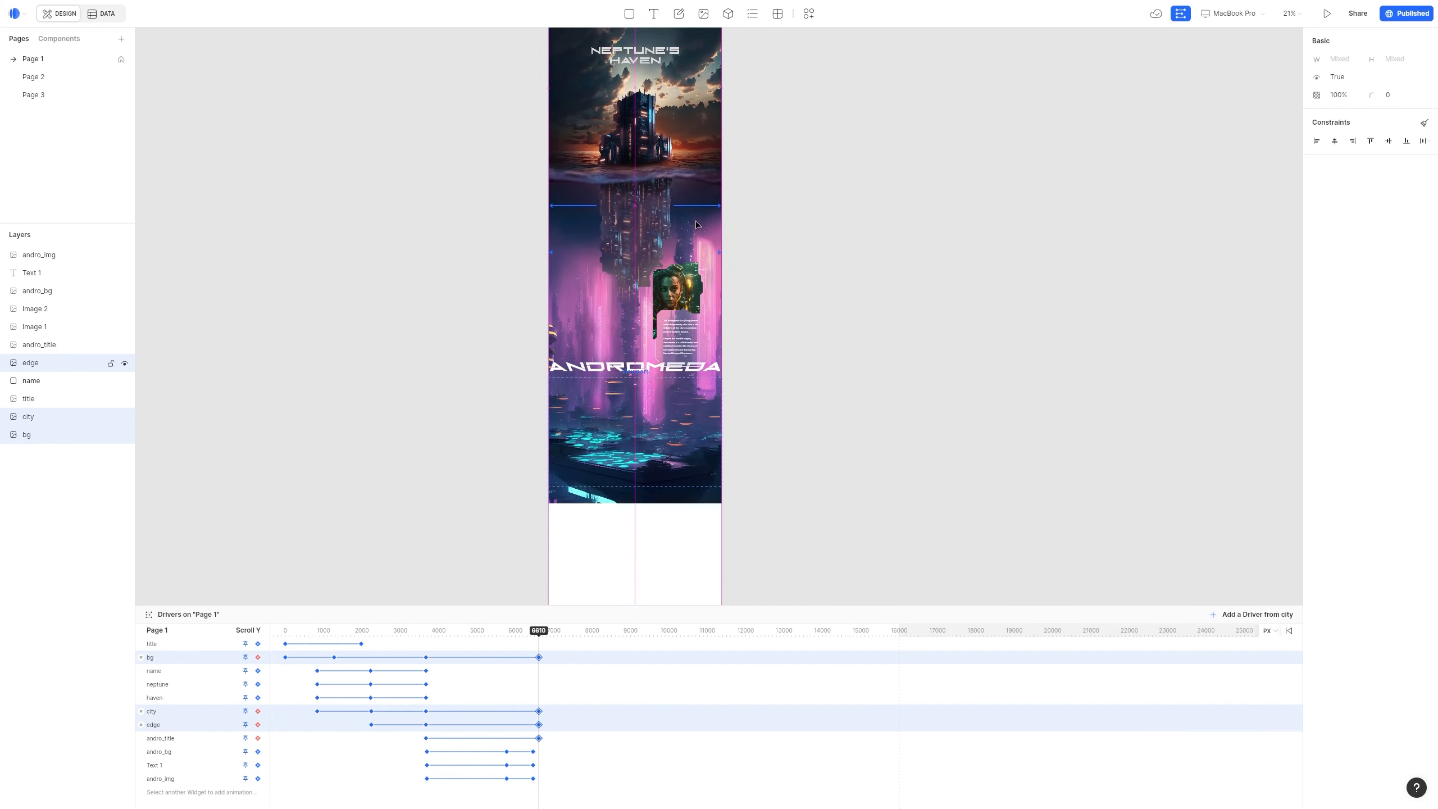
drag(657, 390, 656, 482)
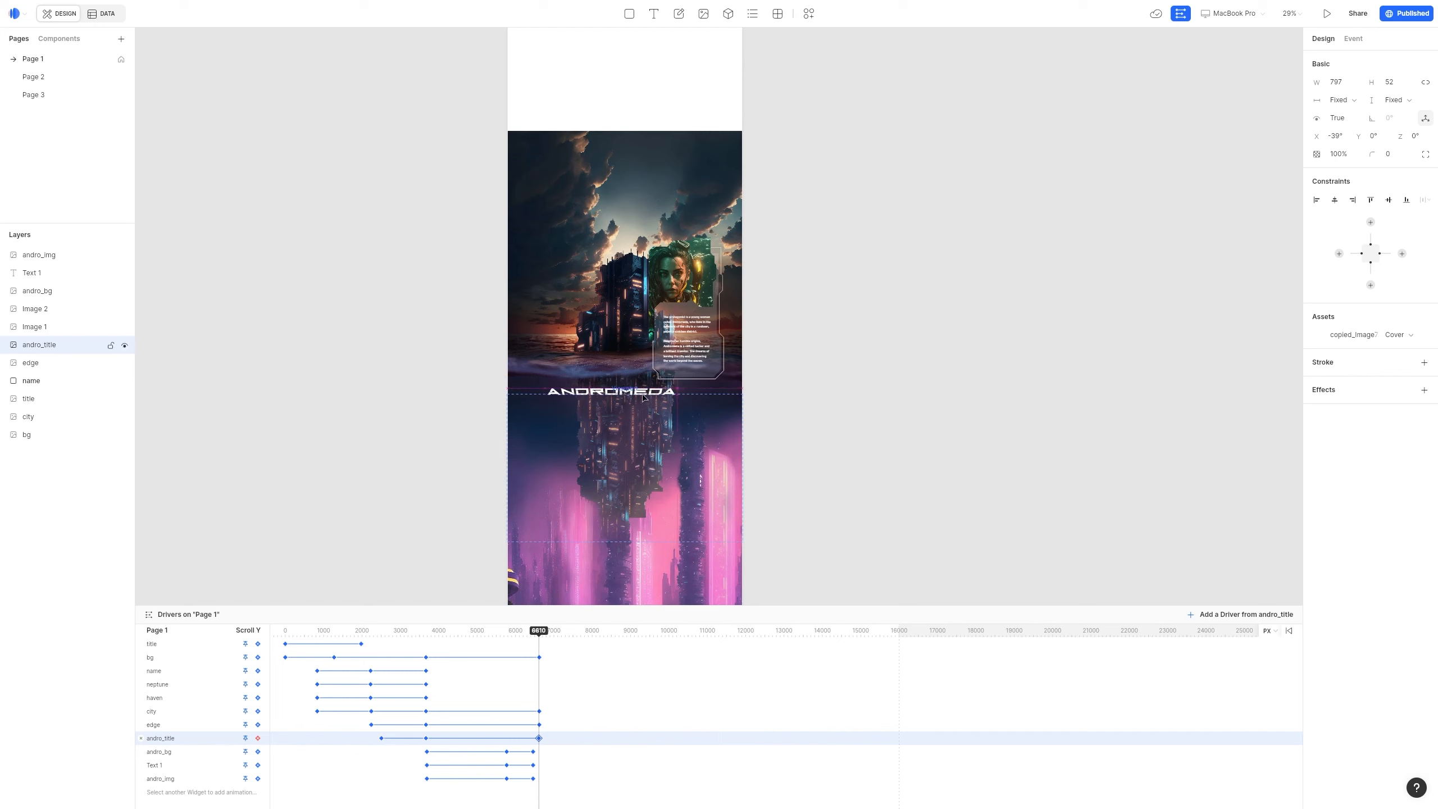
click(443, 404)
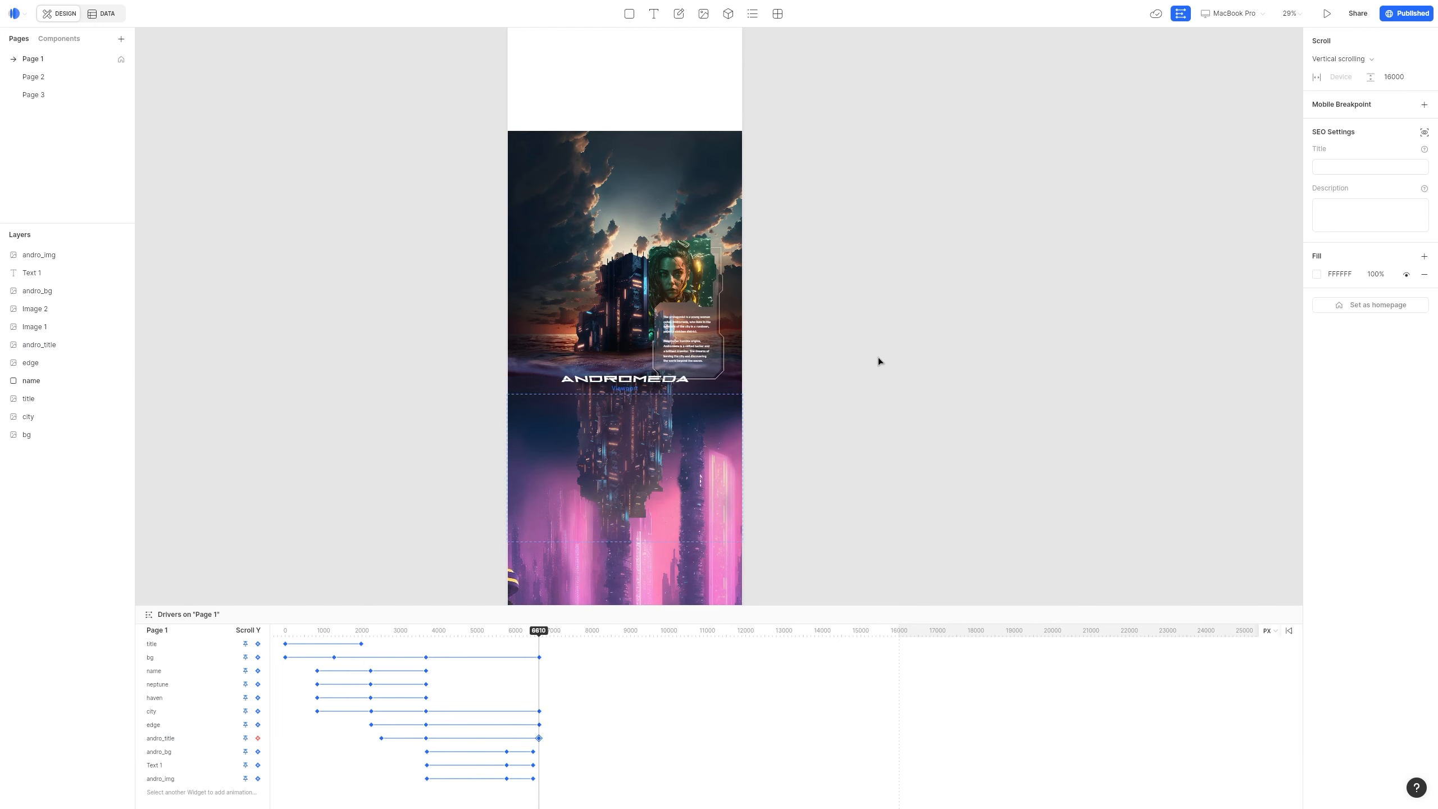
Preview the page, scroll down through the underwater scene and back up, and return to the editor
click(1318, 17)
scroll(847, 344, down, 10)
scroll(843, 328, down, 5)
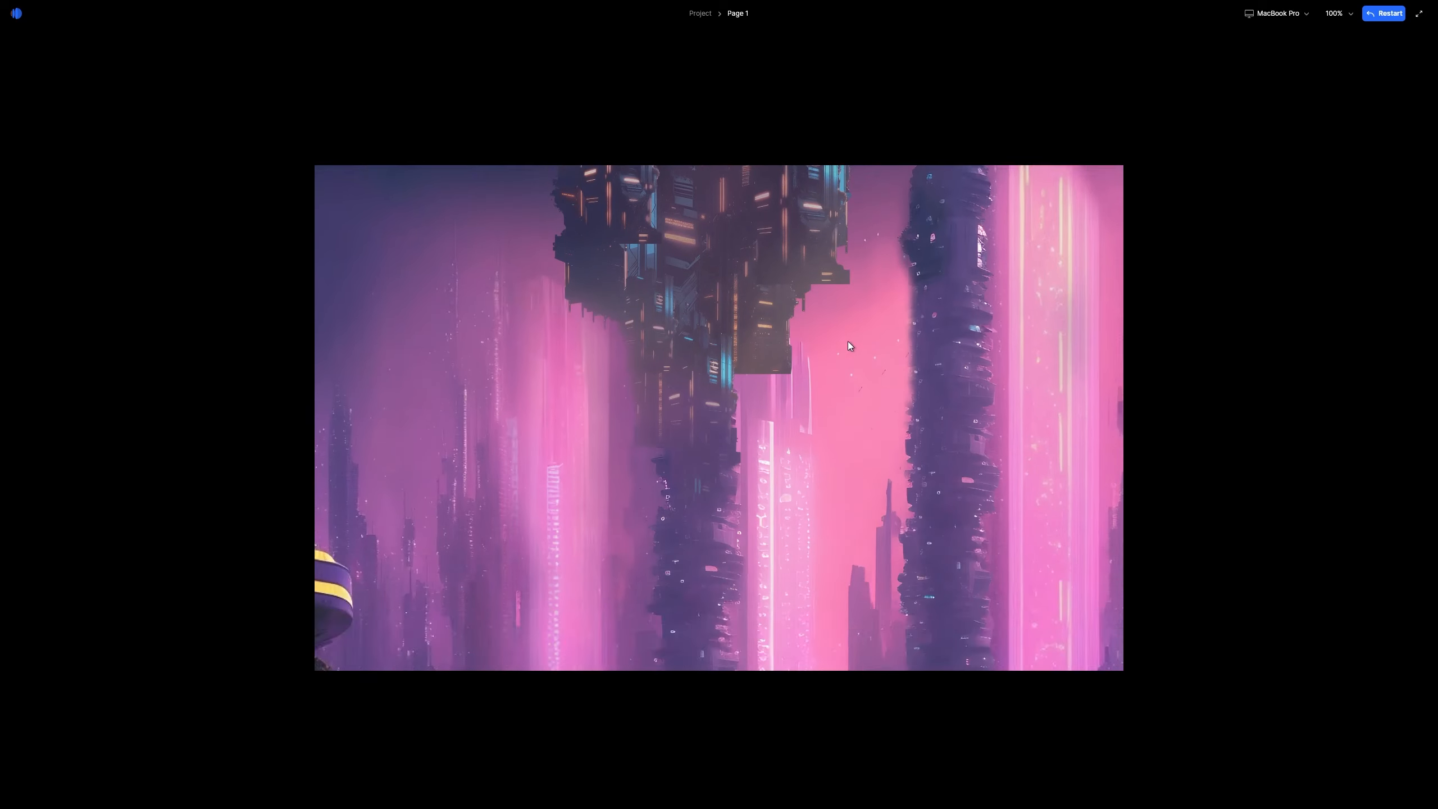
scroll(840, 328, up, 10)
scroll(852, 353, up, 3)
key(Escape)
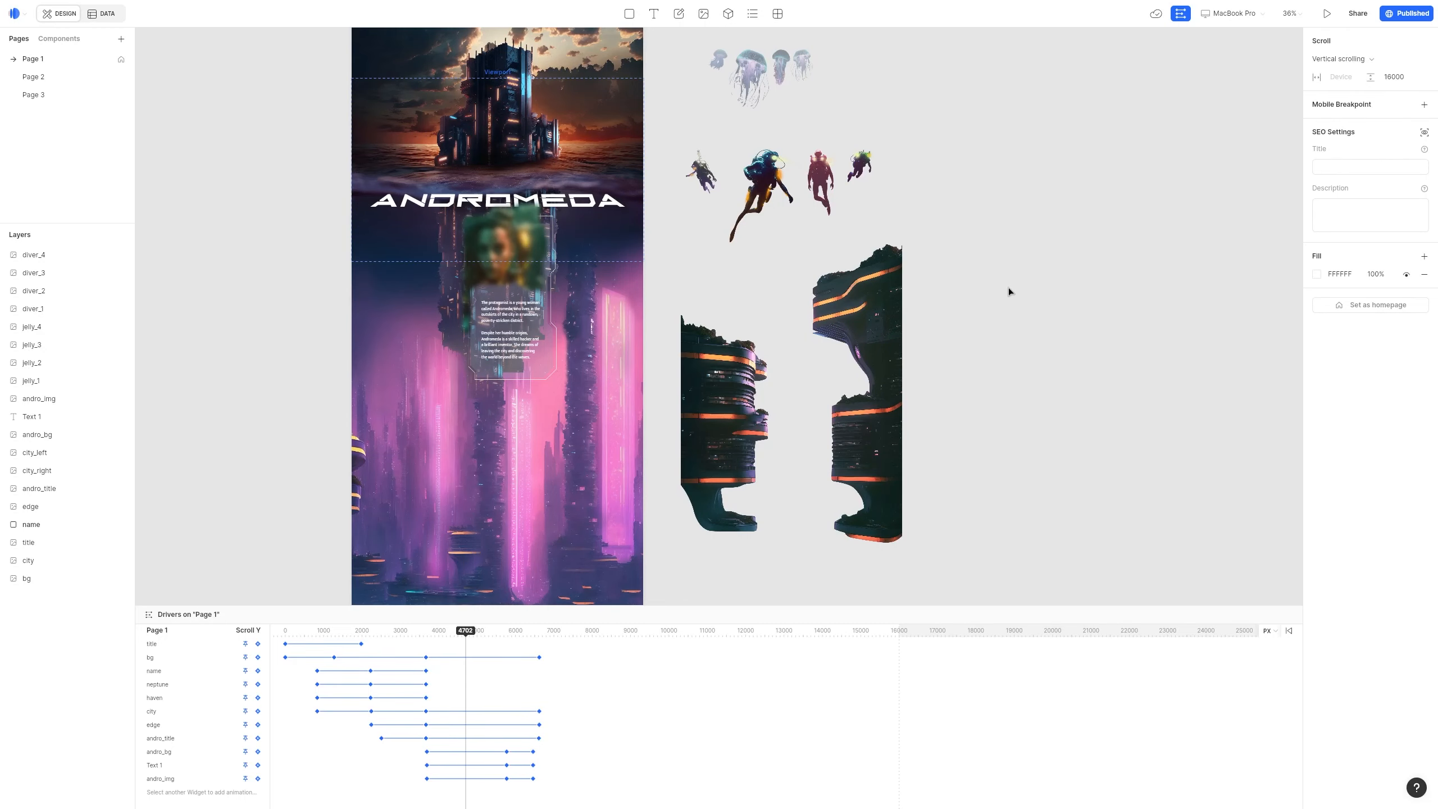
At the end of the scroll range, move the bg, city and edge layers together down to the end of the page
scroll(707, 284, up, 3)
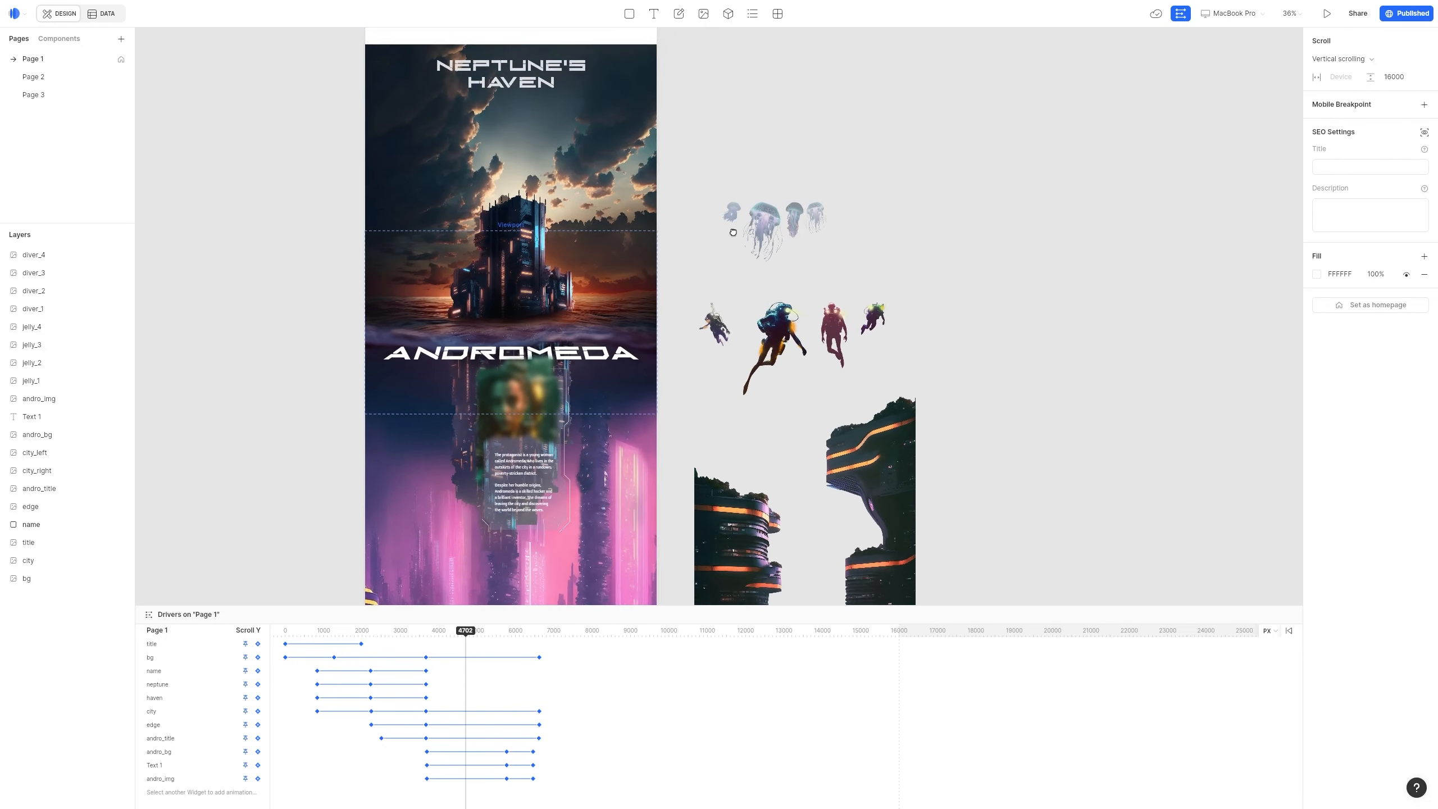
scroll(716, 287, up, 5)
scroll(622, 317, down, 5)
drag(555, 465, 694, 273)
scroll(693, 272, down, 5)
drag(701, 376, 667, 386)
click(602, 461)
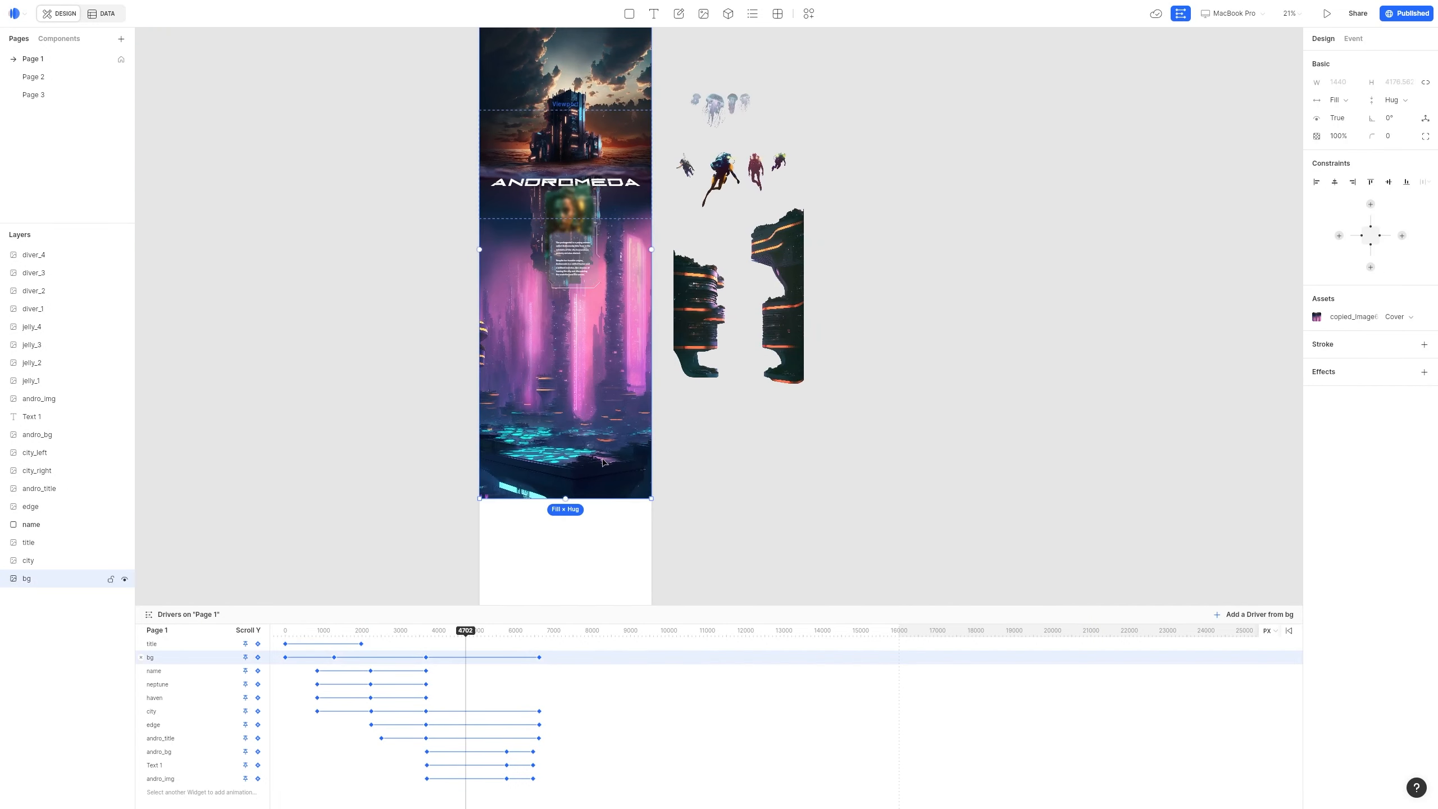
click(538, 657)
shift+click(589, 212)
shift+click(545, 286)
scroll(283, 449, down, 5)
scroll(593, 563, down, 4)
scroll(629, 414, down, 5)
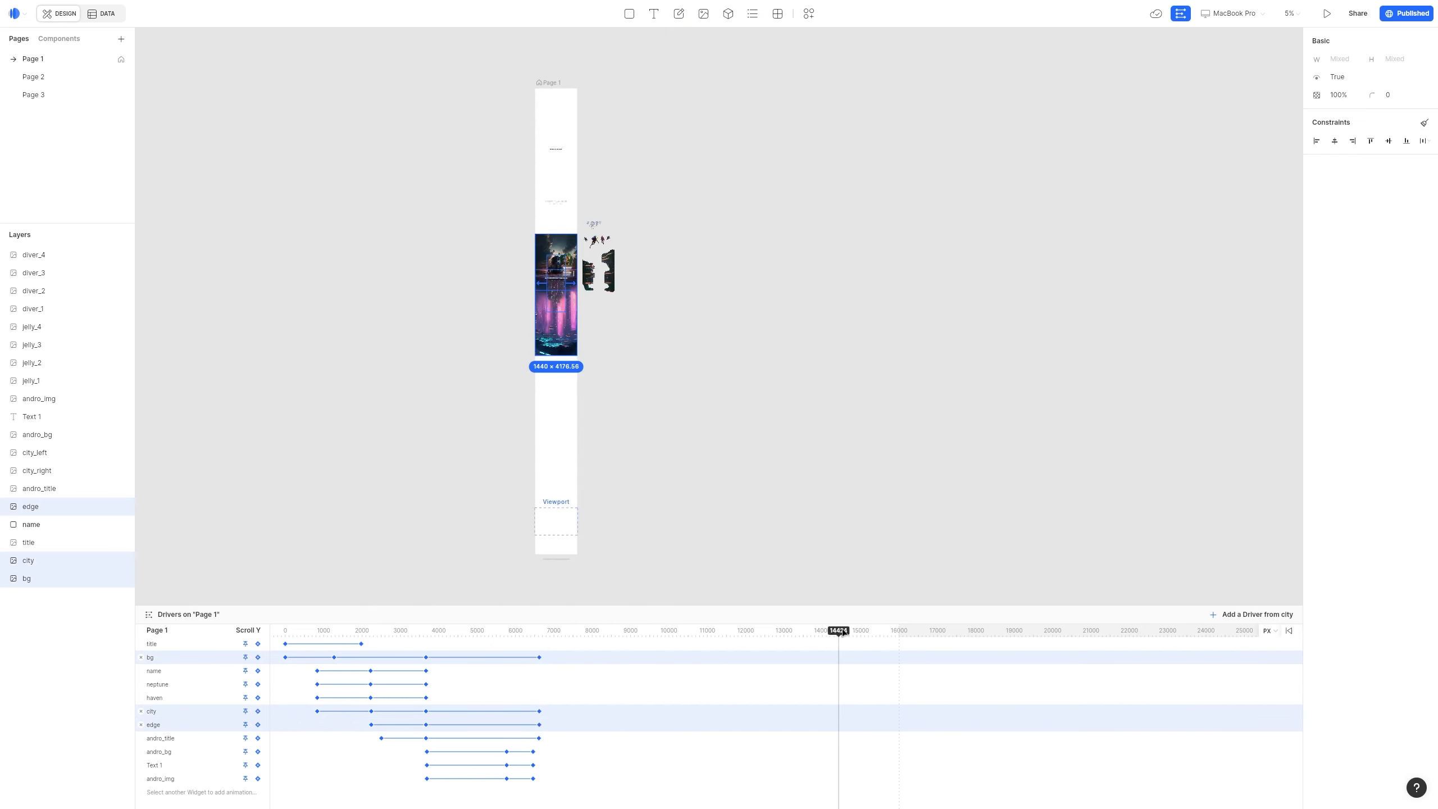
scroll(568, 409, up, 3)
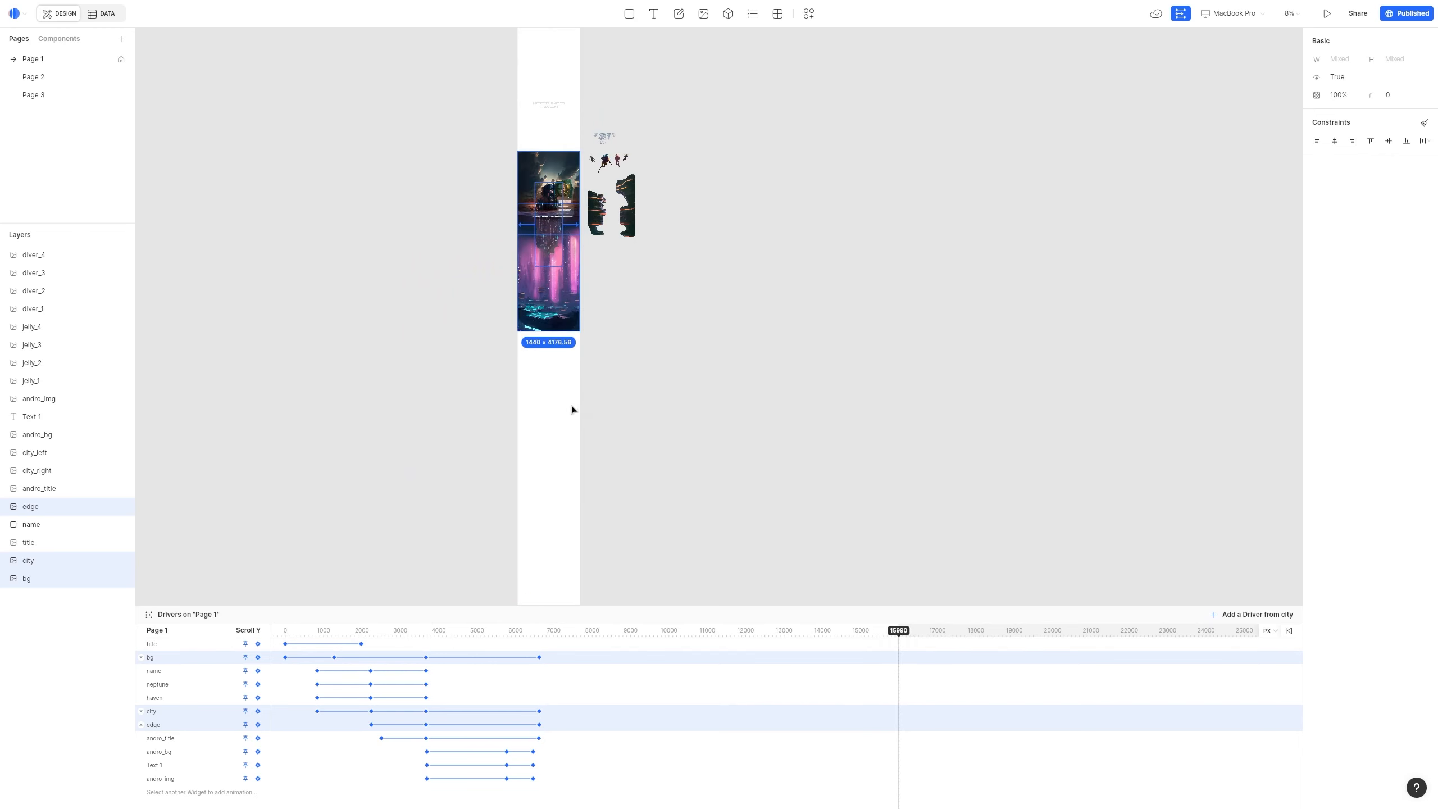
drag(597, 385, 630, 250)
drag(587, 159, 586, 445)
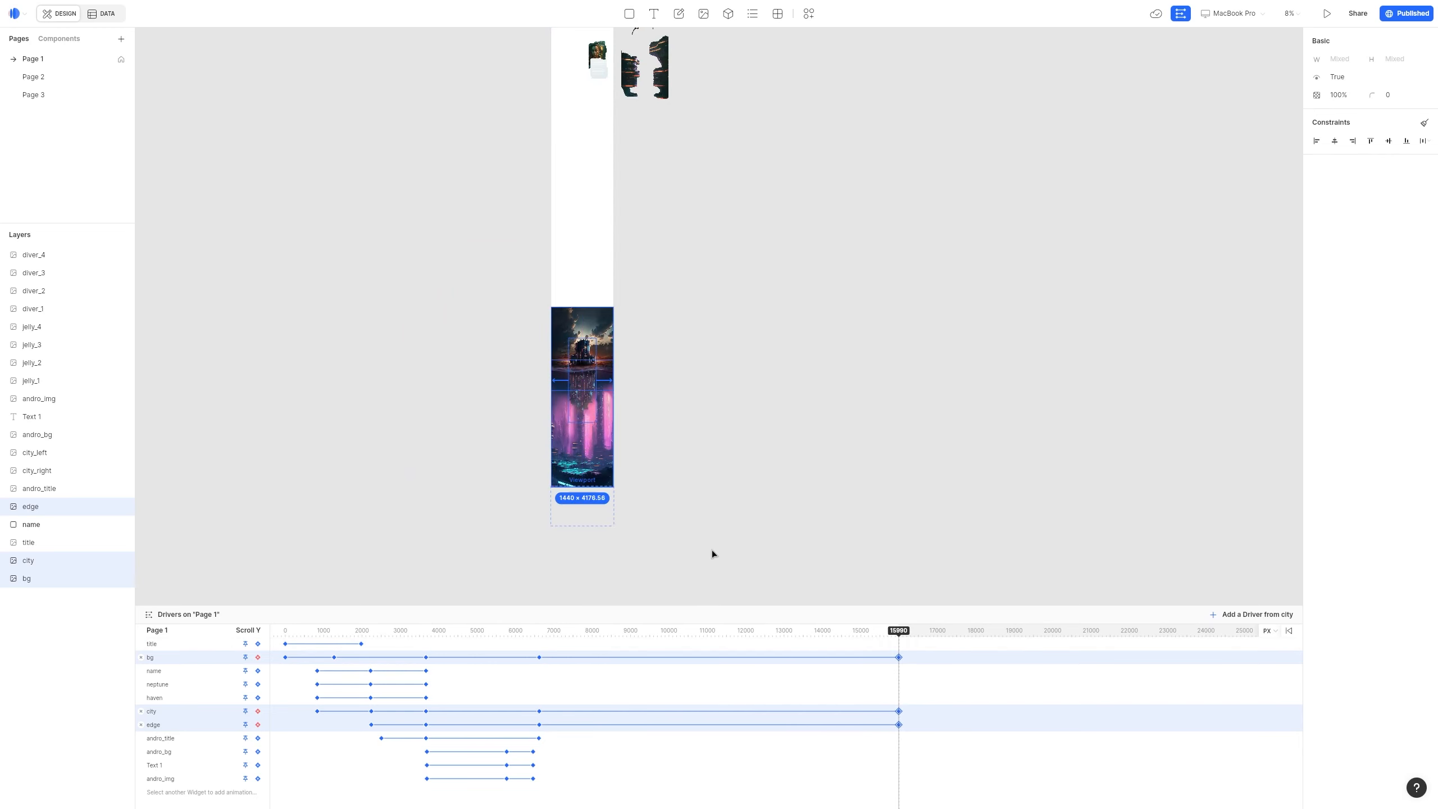
click(704, 494)
At scroll 9183, place city_right against the background's right edge and city_left against its left edge, in the underwater area
scroll(590, 361, up, 5)
scroll(651, 453, down, 3)
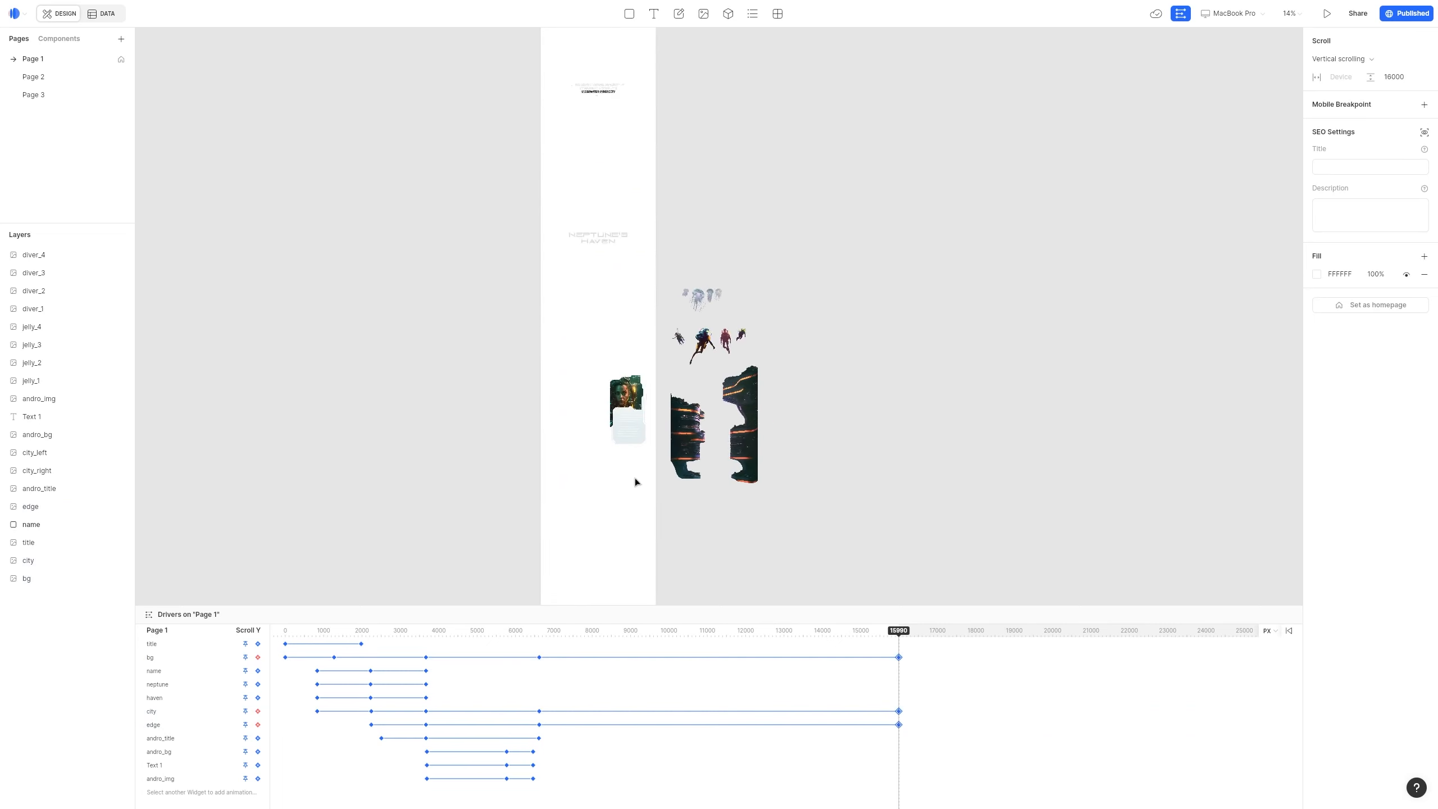
mouse_move(645, 632)
mouse_down()
mouse_move(667, 633)
mouse_move(636, 633)
mouse_up()
scroll(651, 466, down, 4)
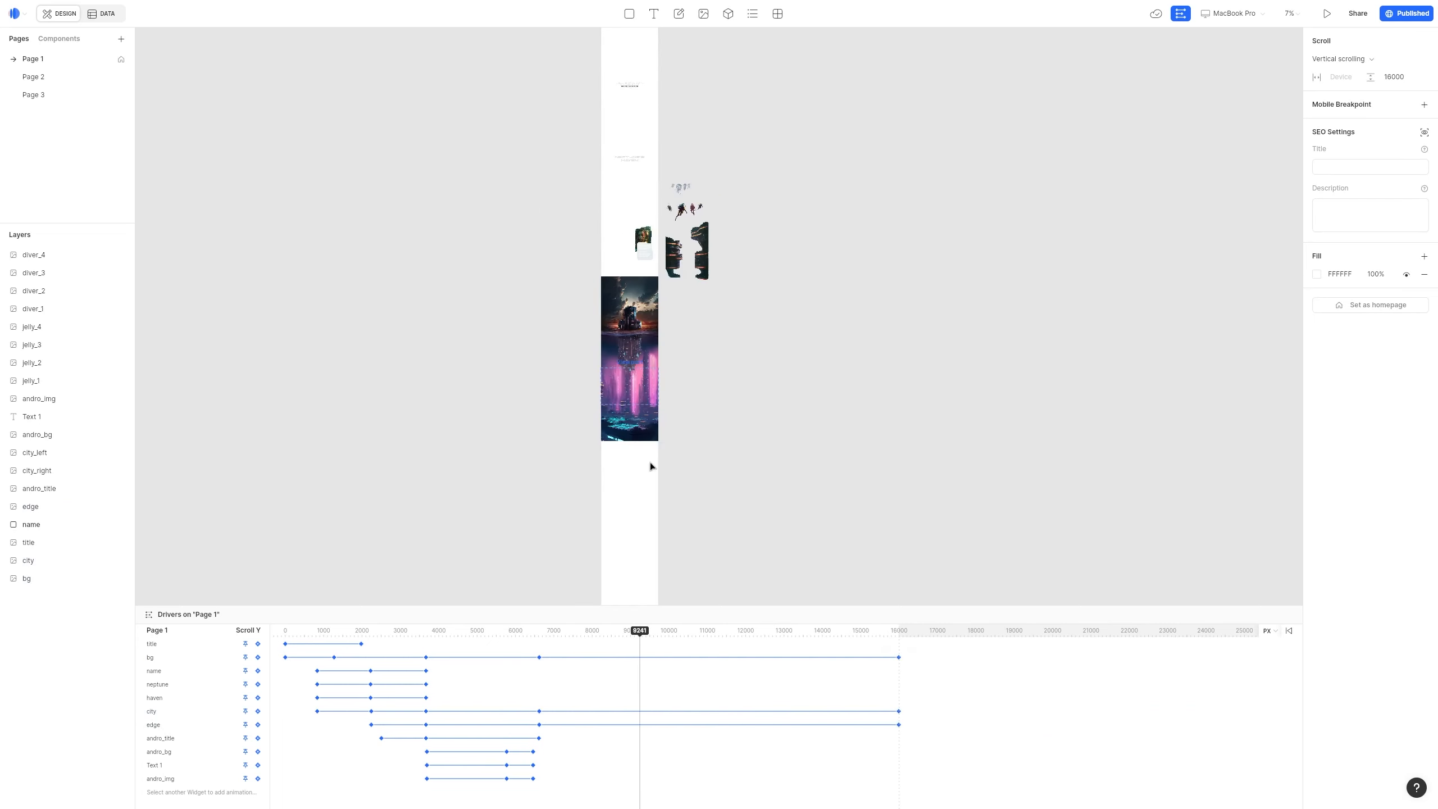
click(679, 156)
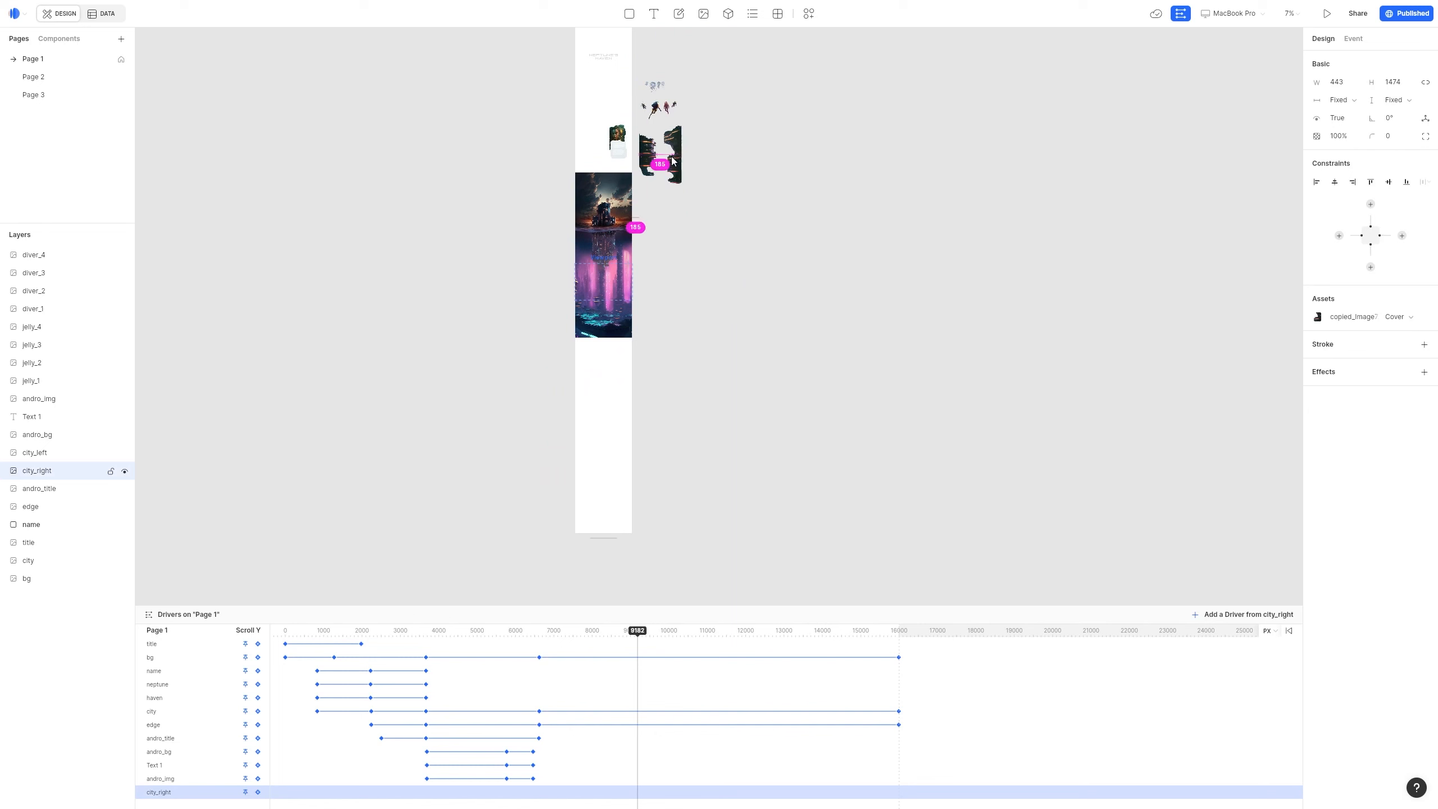
drag(679, 157, 632, 275)
scroll(634, 278, up, 5)
drag(686, 56, 510, 427)
Add scroll keyframes at 9183 for the city_right and city_left images
click(629, 374)
click(258, 792)
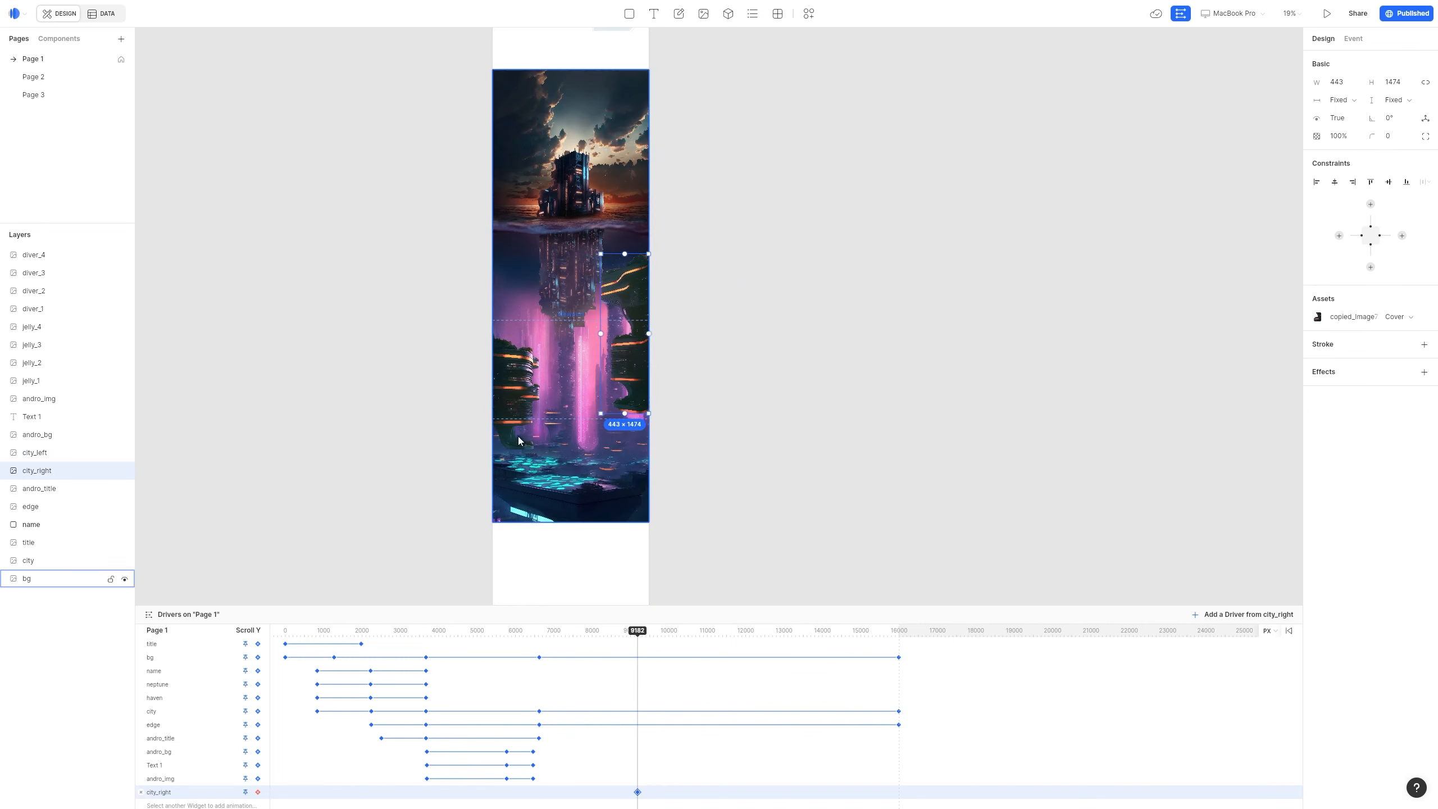
click(34, 452)
click(258, 802)
scroll(600, 397, down, 4)
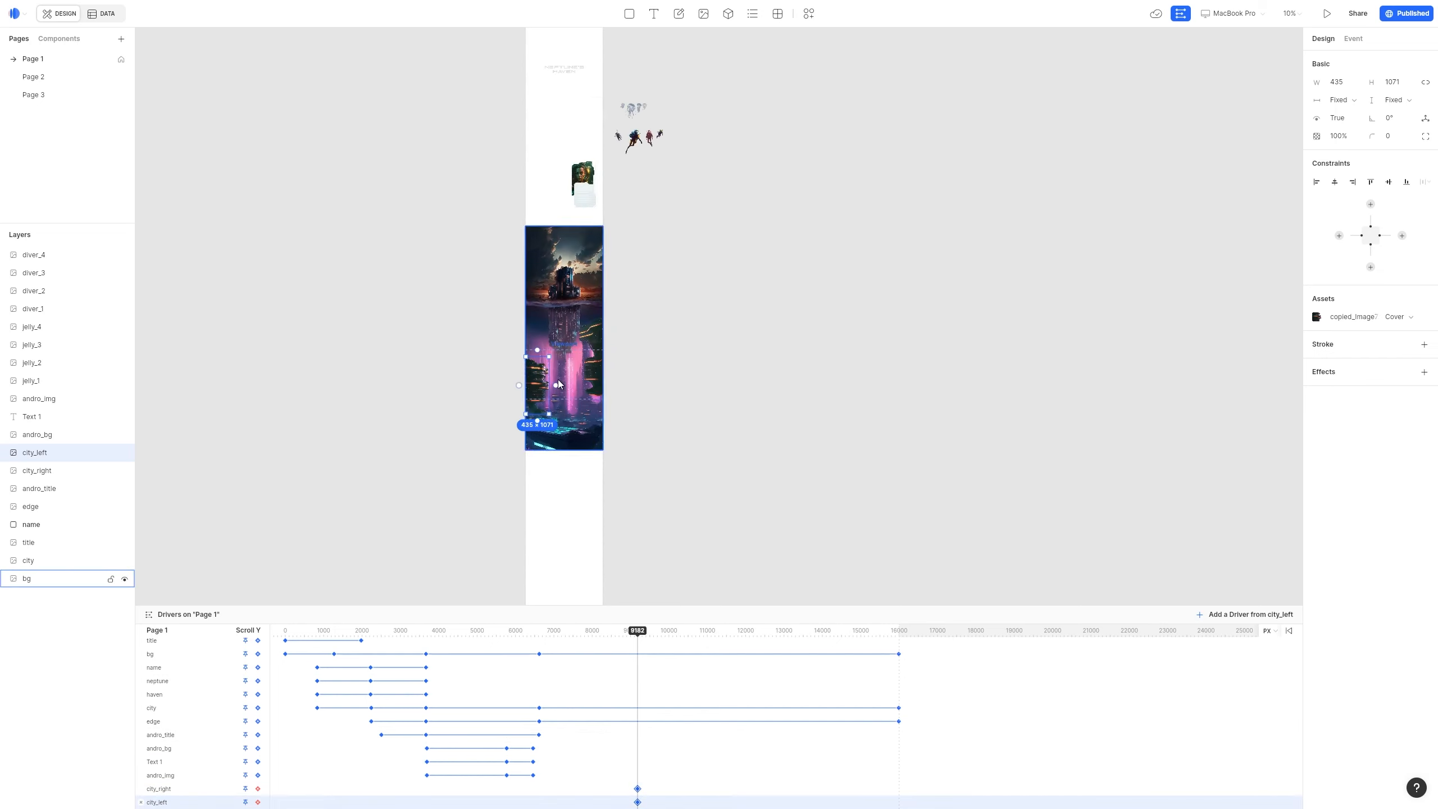
At the end of the scroll range, move city_left and city_right down onto the lowered underwater background
drag(640, 633, 900, 638)
scroll(543, 139, down, 2)
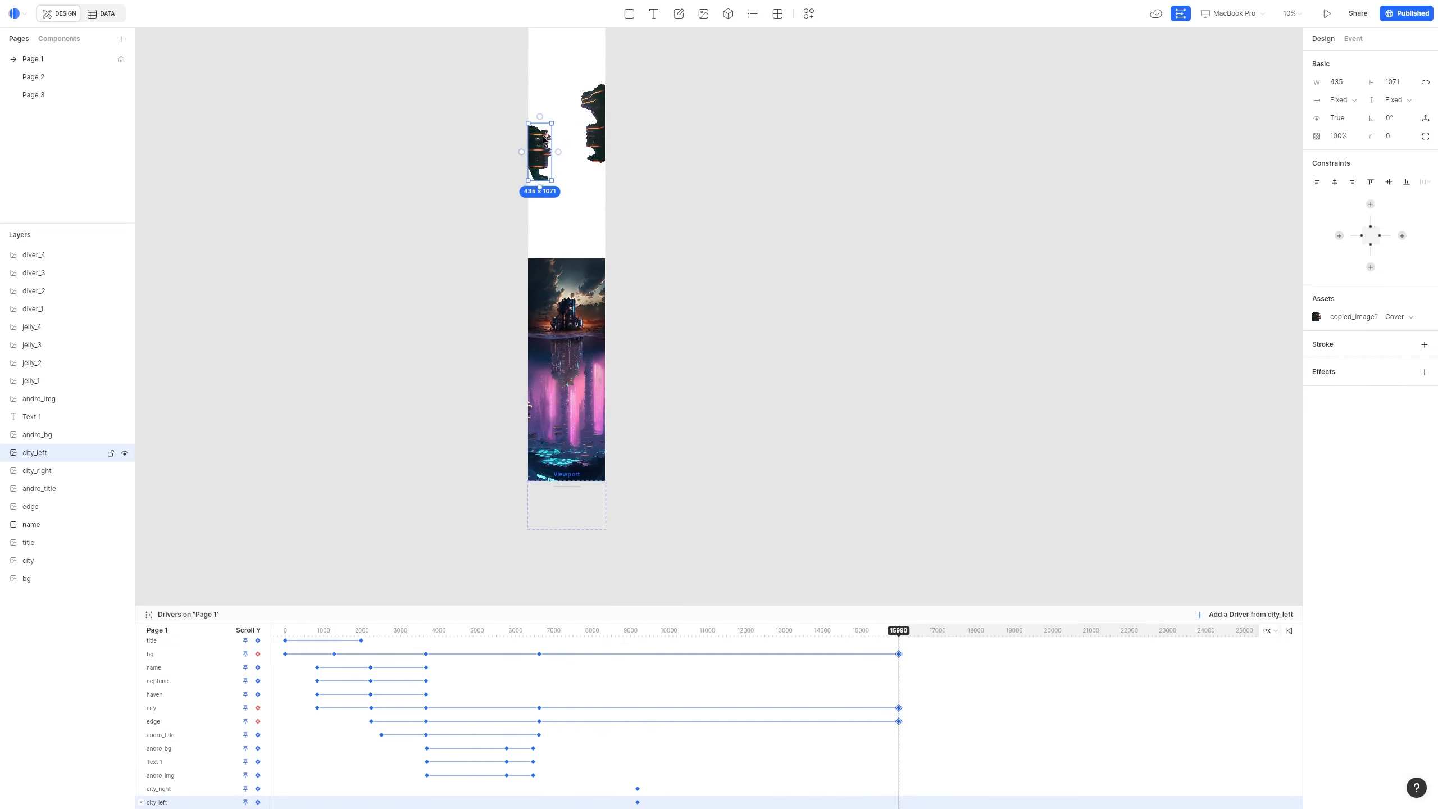
scroll(543, 435, up, 8)
drag(543, 437, 544, 490)
scroll(539, 396, down, 7)
At scroll 3692, place jelly_2 and jelly_1 left of the portrait card, and jelly_3 and jelly_4 right of the underwater city
scroll(646, 56, up, 3)
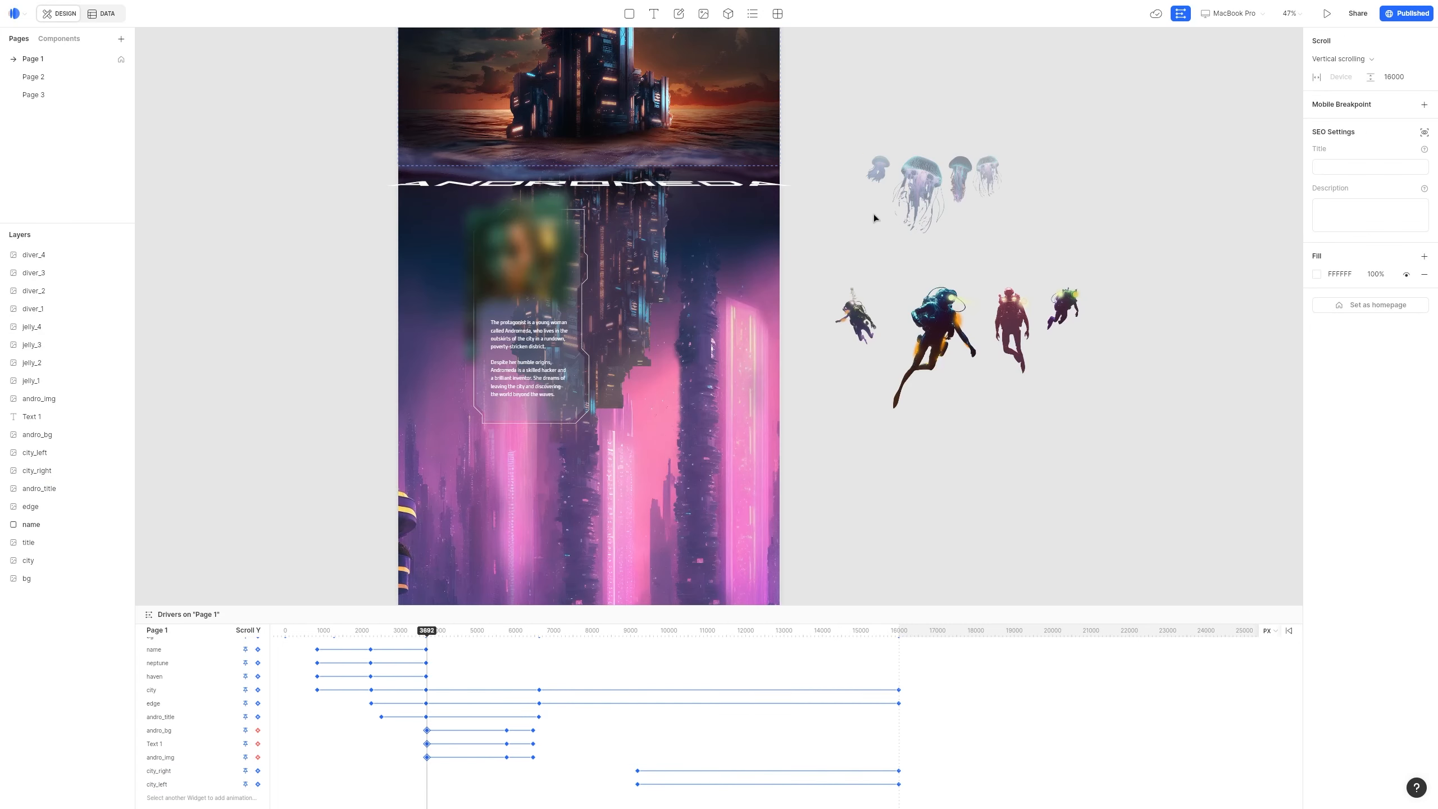
click(907, 199)
drag(907, 200, 441, 253)
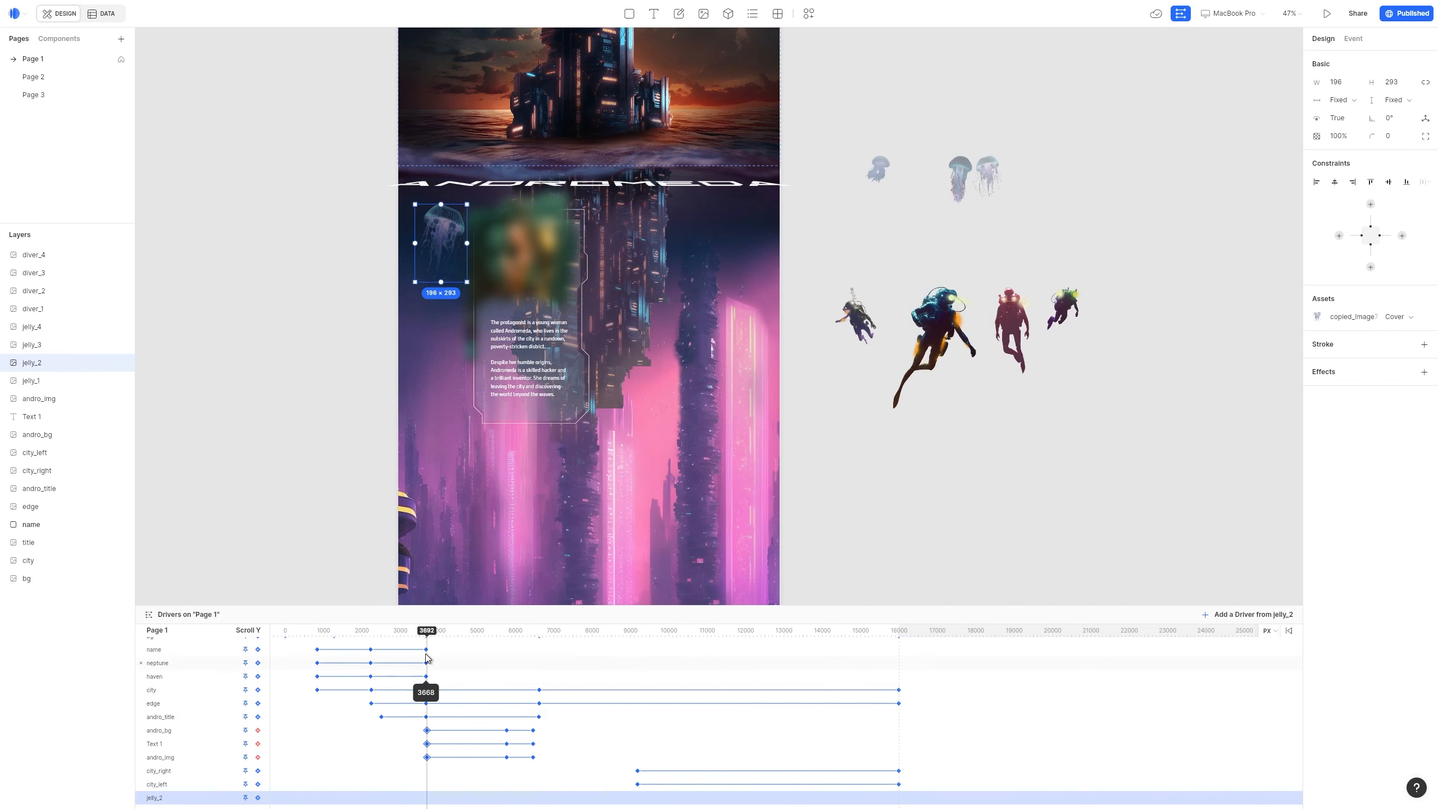
drag(877, 168, 438, 333)
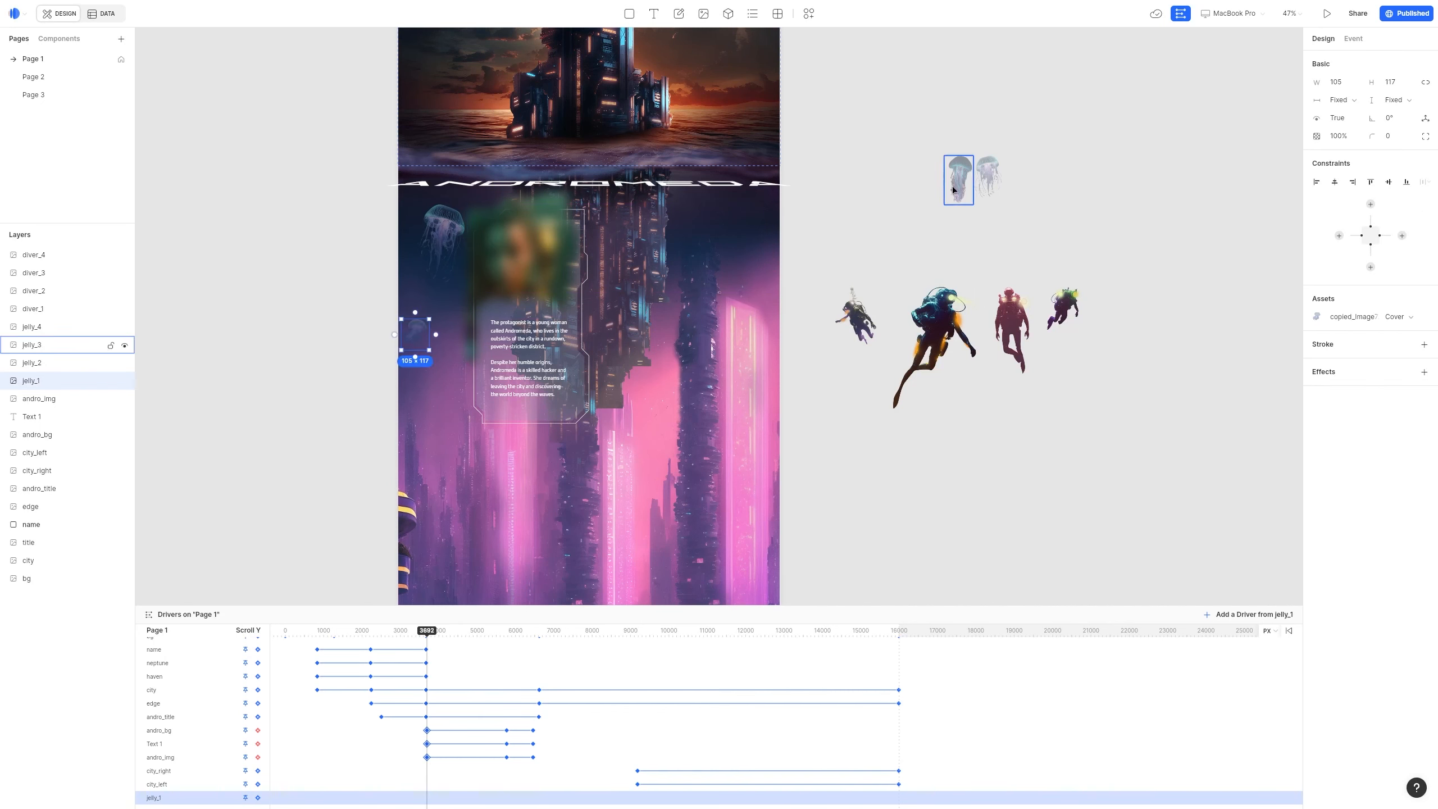
drag(954, 190, 700, 248)
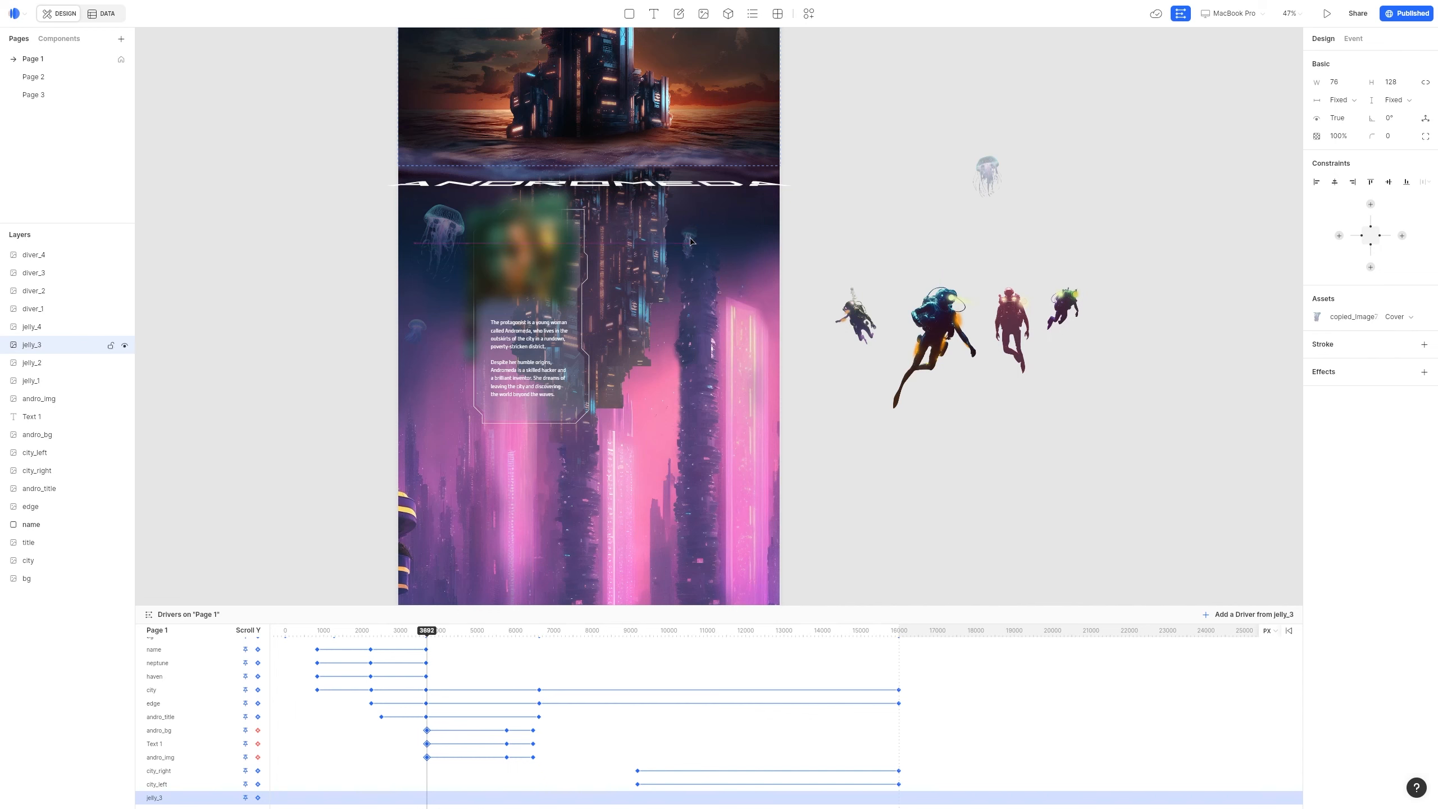
click(985, 177)
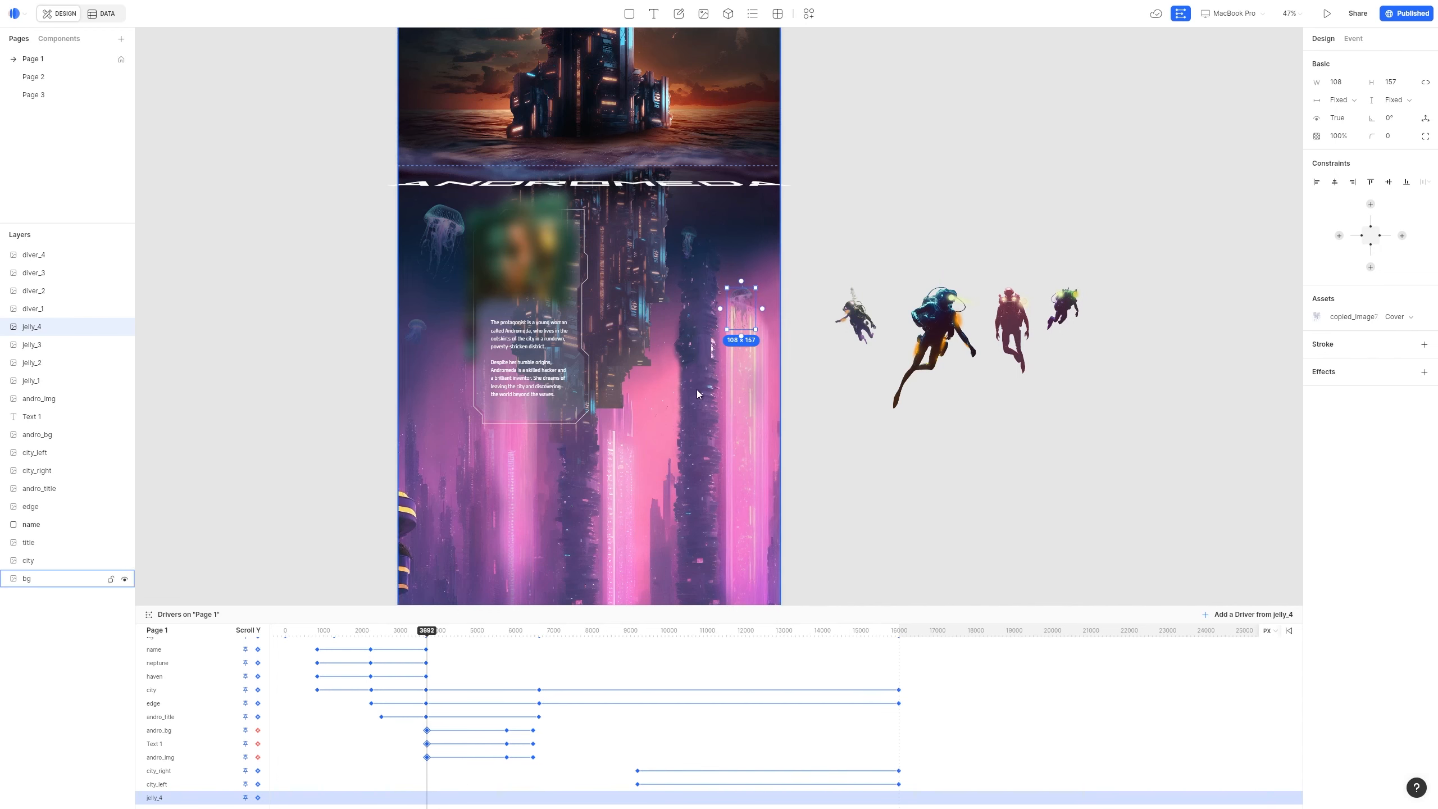
Add scroll keyframes at 3692 for jelly_2 and jelly_1, and select jelly_4 beside the underwater city
click(436, 250)
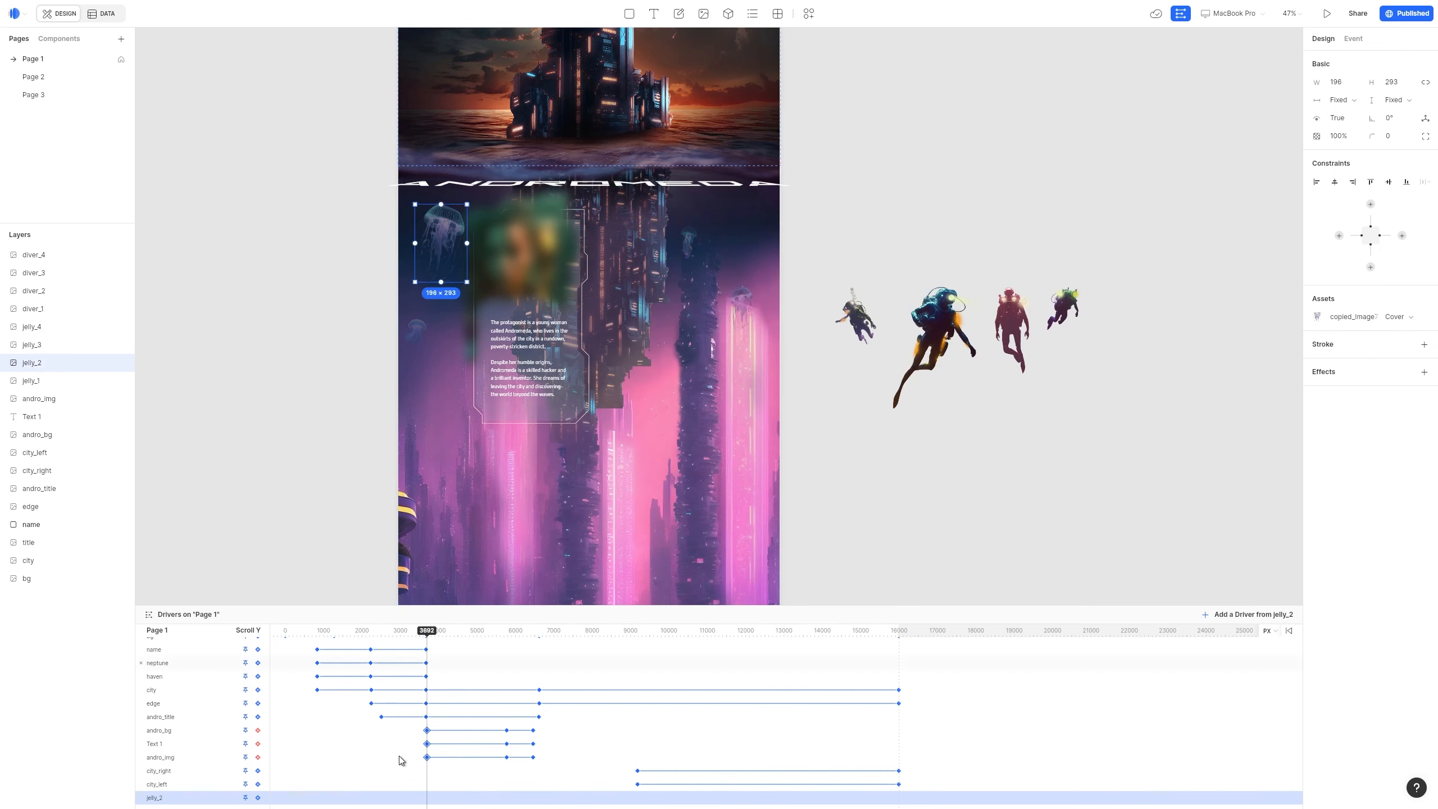
click(258, 796)
click(415, 331)
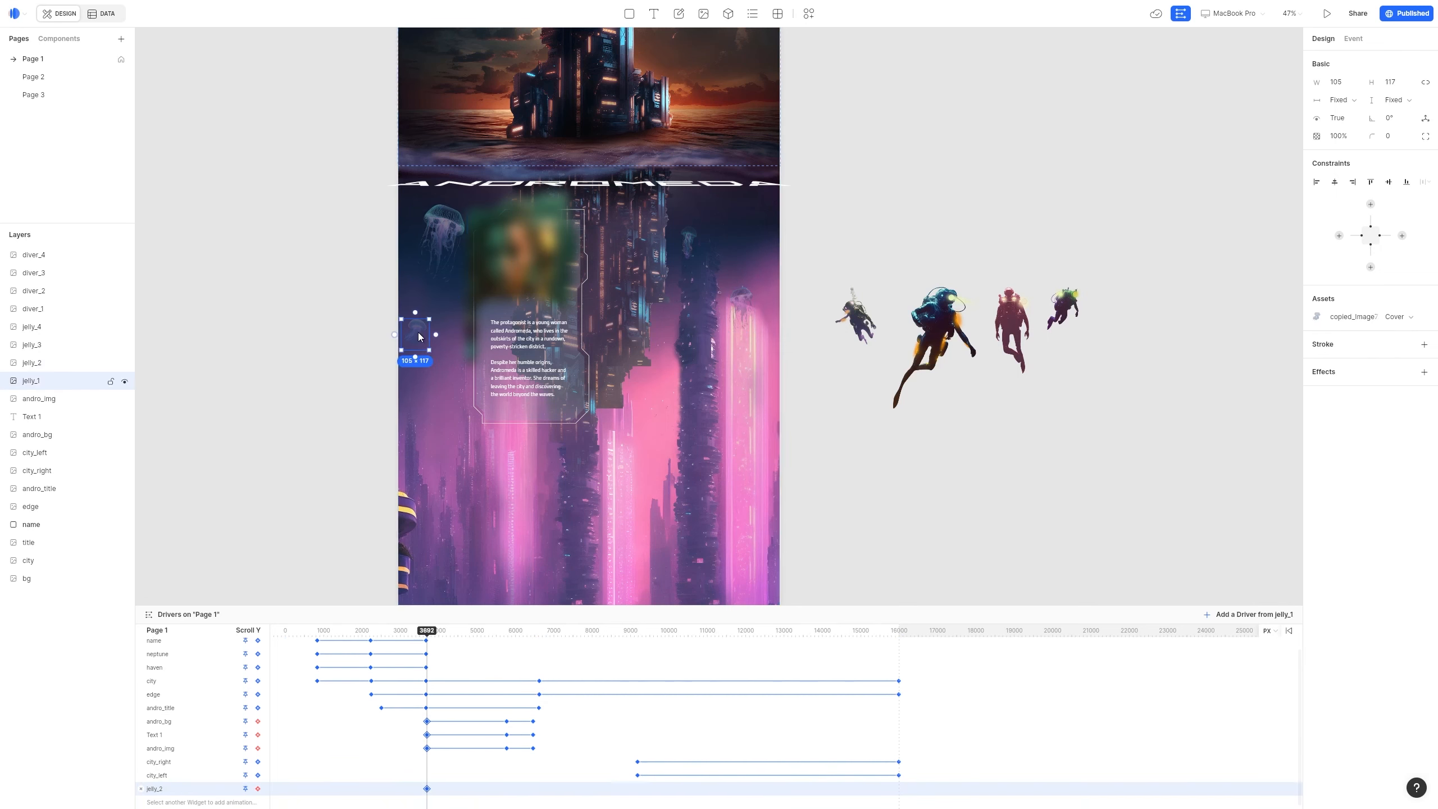
click(258, 801)
click(737, 300)
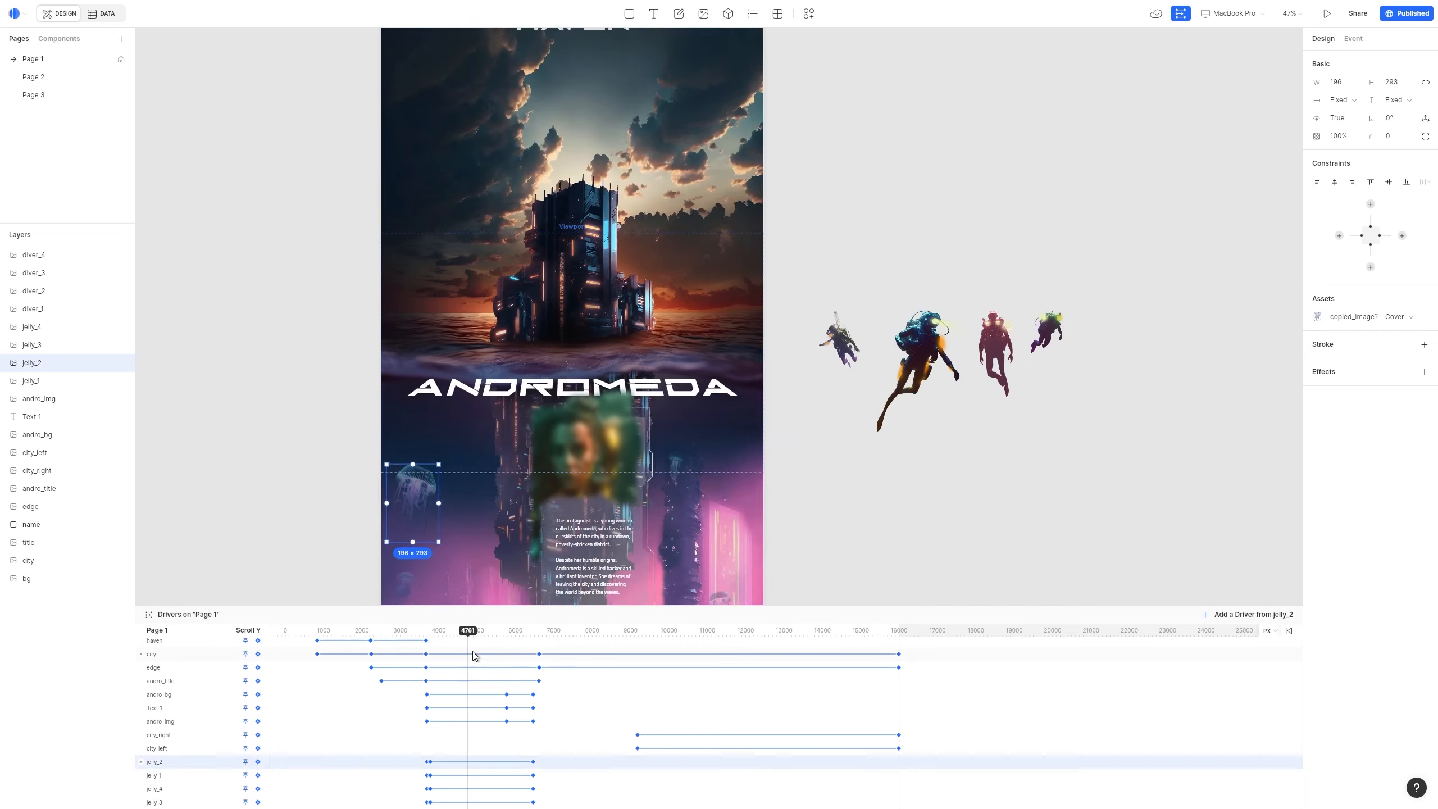
Scrub the scroll timeline past 4767, then preview the page and scroll through the jellyfish and Andromeda section
drag(459, 664, 534, 658)
scroll(615, 450, down, 5)
scroll(696, 453, down, 1)
key(ctrl+p)
scroll(812, 332, down, 3)
scroll(809, 330, down, 6)
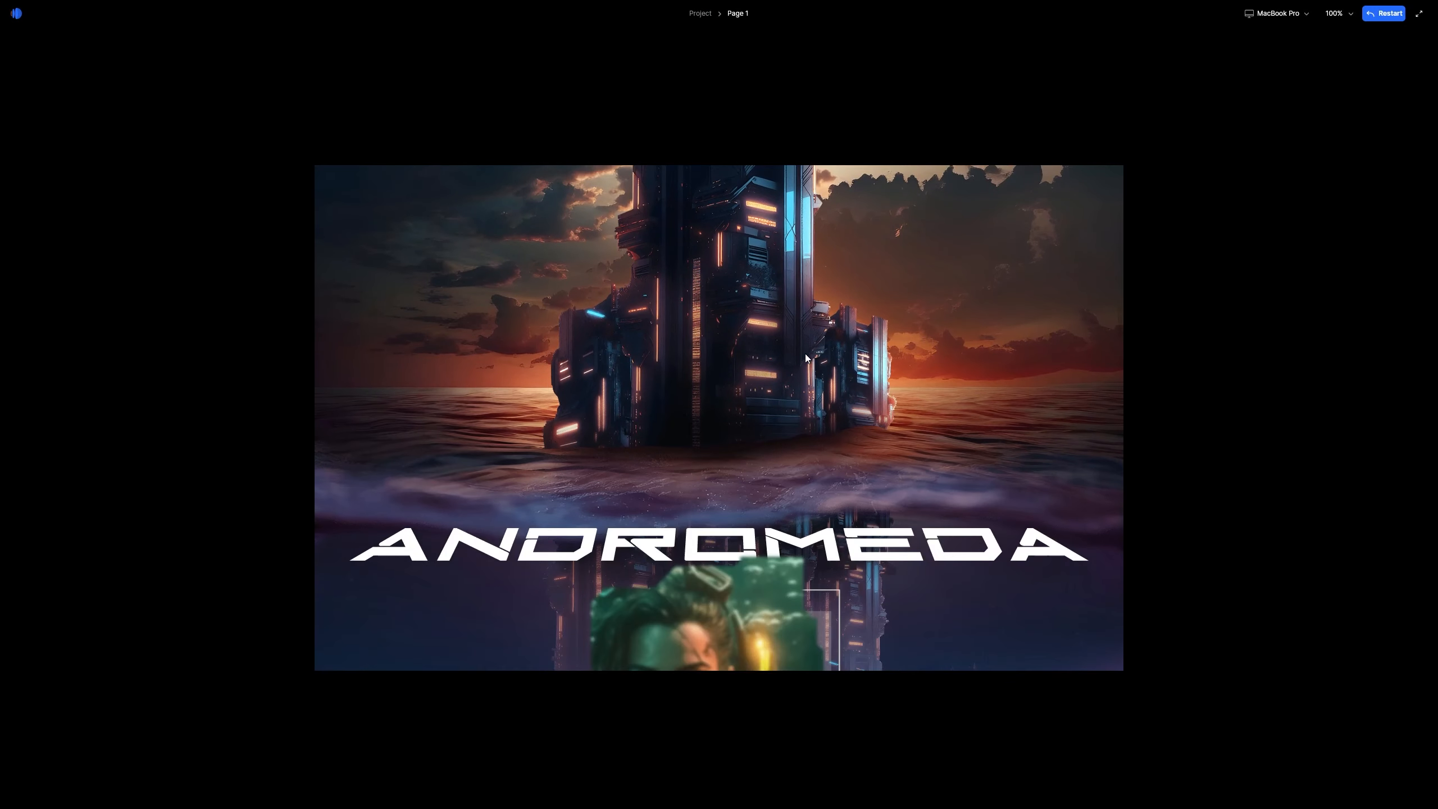
scroll(803, 357, down, 6)
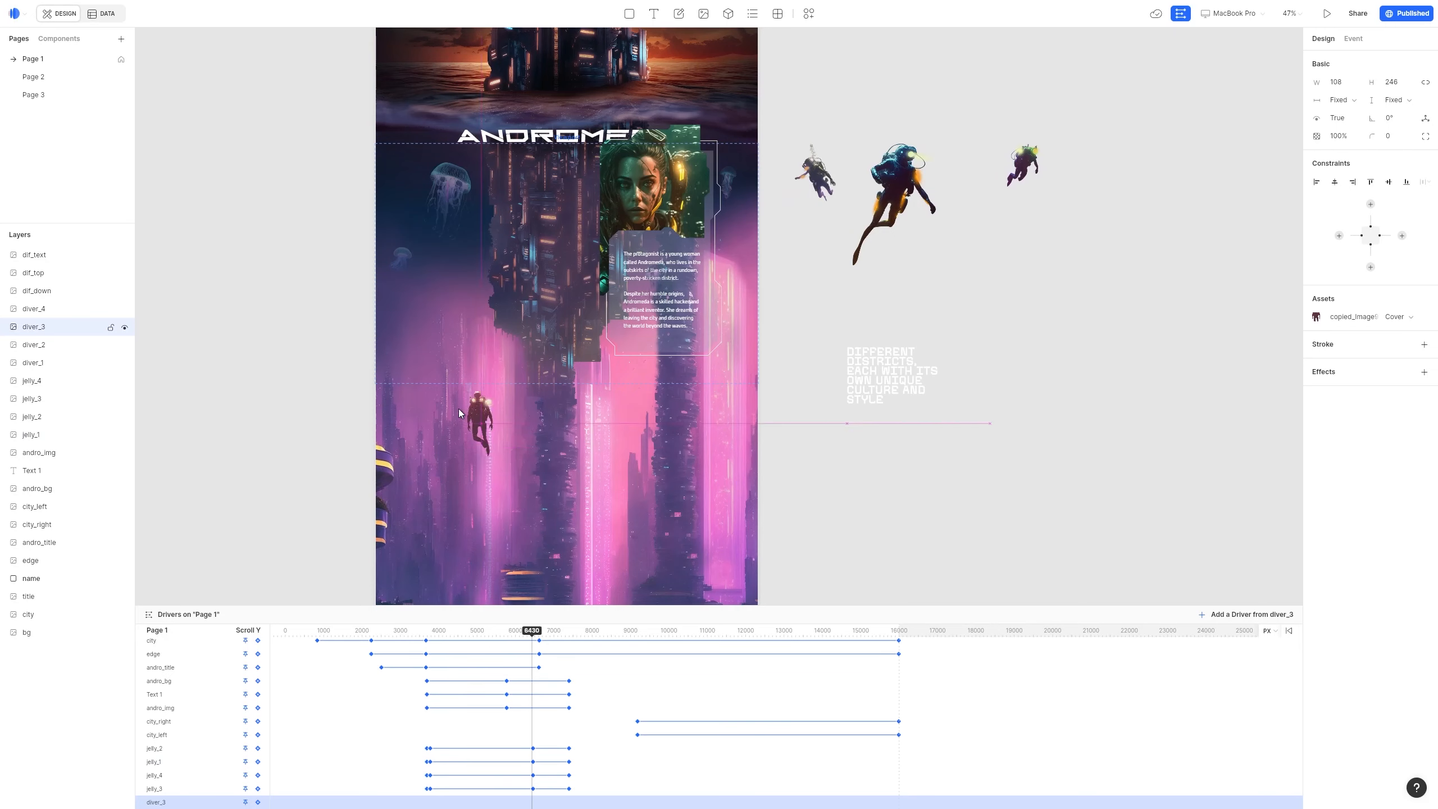
At scroll 6430, place diver_3 in the pink underwater area left of the city and add its scroll keyframe
drag(459, 409, 460, 410)
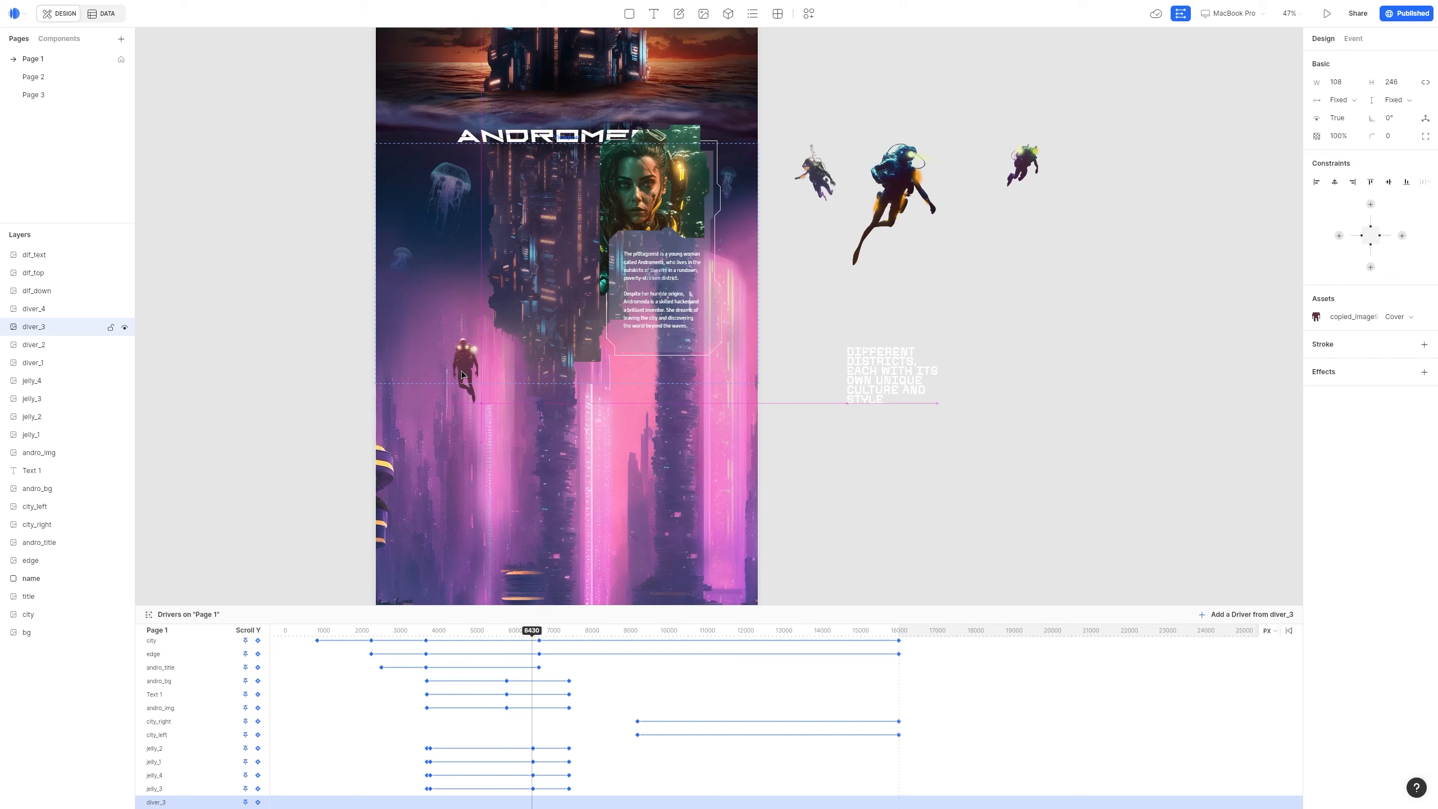
click(260, 802)
drag(531, 630, 509, 635)
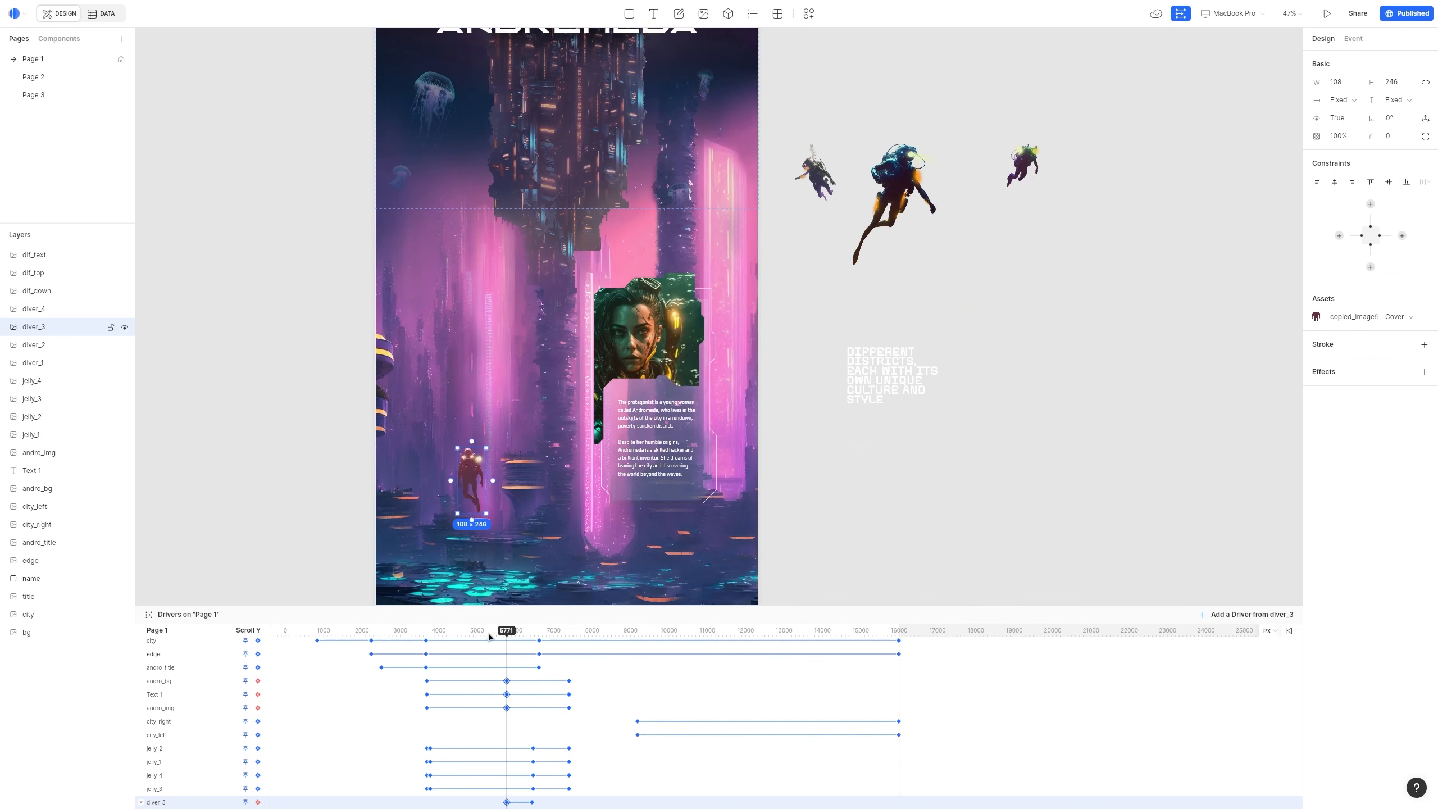
At scroll 8030, place and keyframe diver_3 near the page's left side, beside the underside of the city
drag(508, 651, 589, 635)
scroll(584, 413, down, 3)
scroll(591, 433, down, 5)
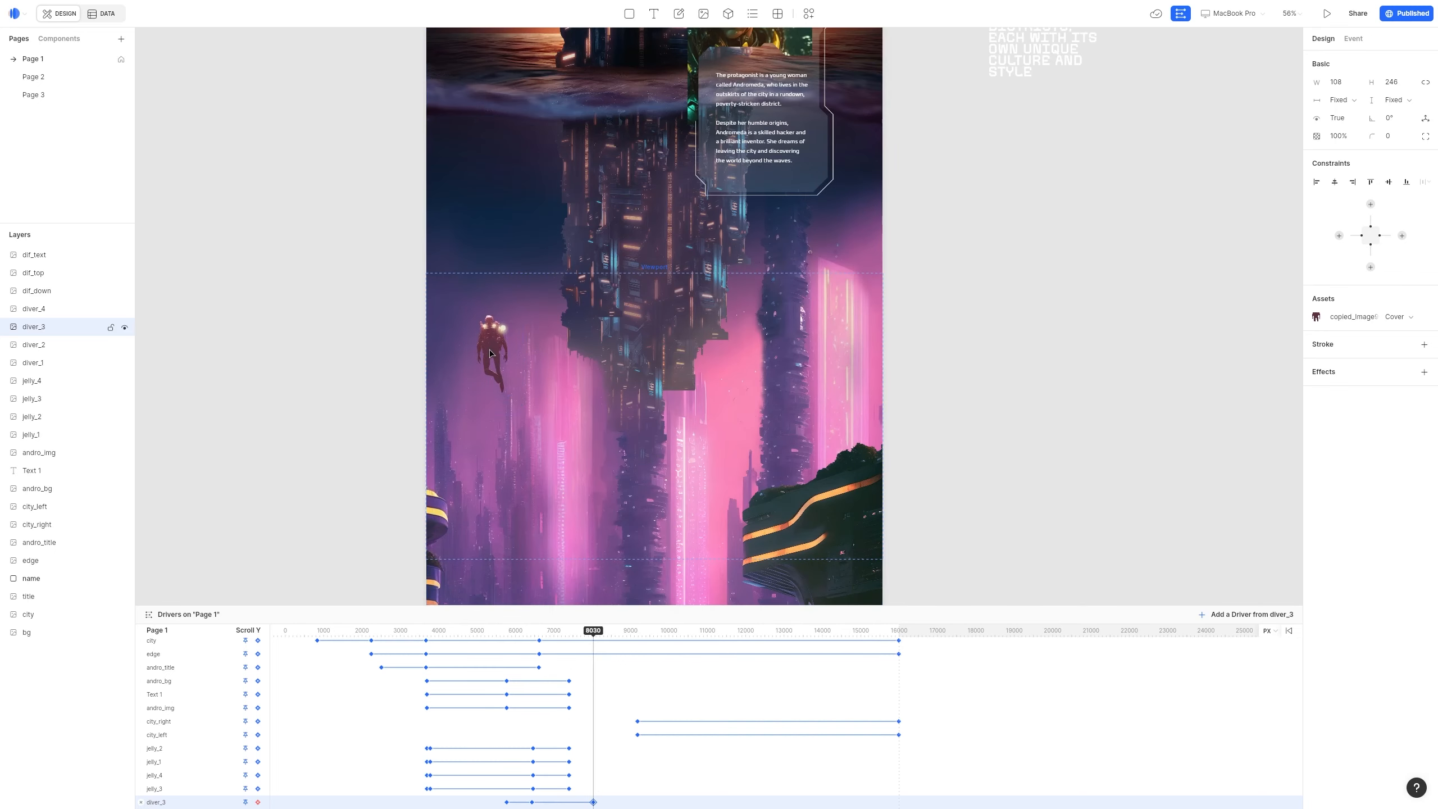
drag(594, 632, 566, 620)
scroll(571, 411, down, 5)
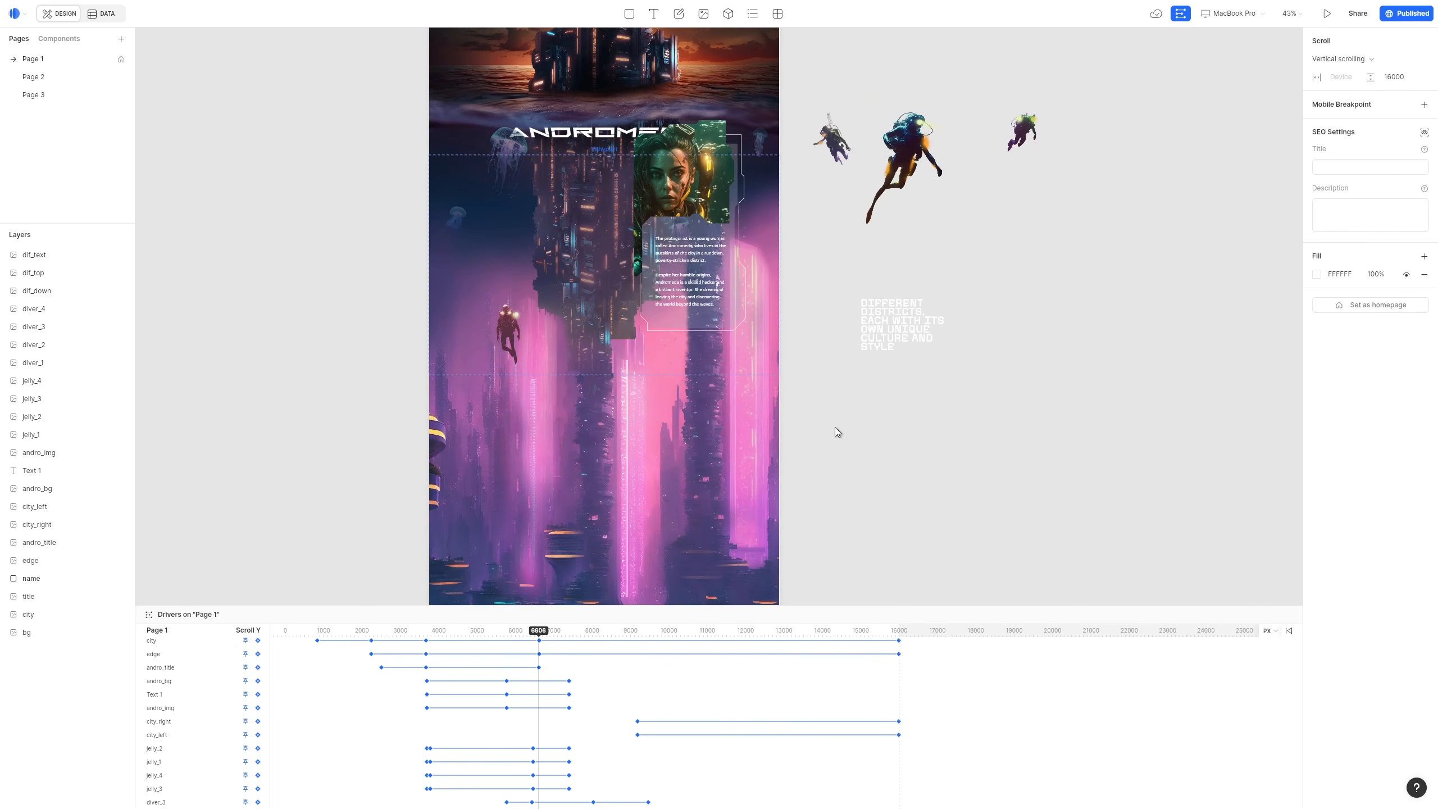
Move dif_text, dif_top and dif_down together onto the page's left underwater area, and adjust the lower frame line under the text
drag(824, 428, 1013, 261)
drag(903, 330, 463, 388)
scroll(507, 393, up, 3)
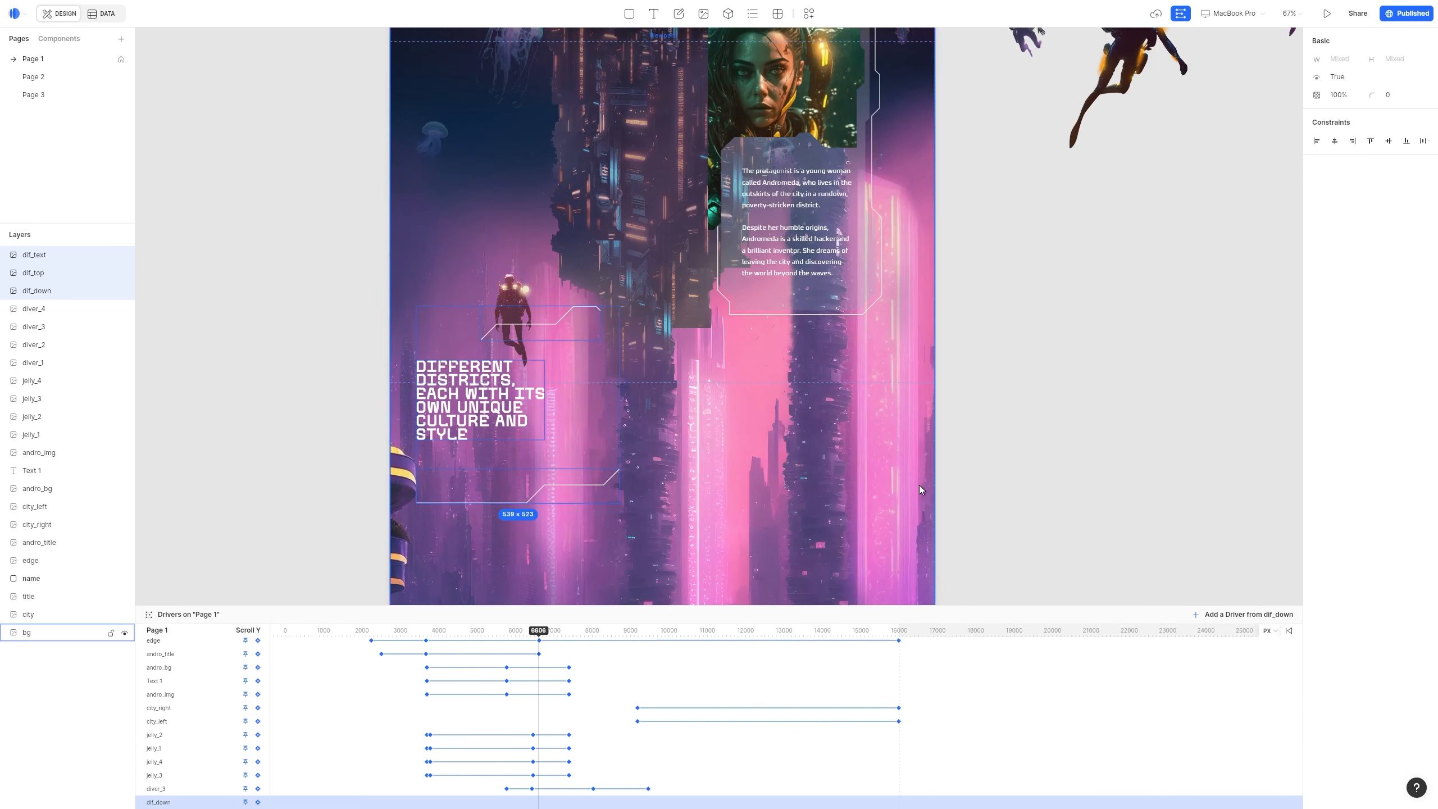
click(619, 500)
drag(567, 490, 559, 455)
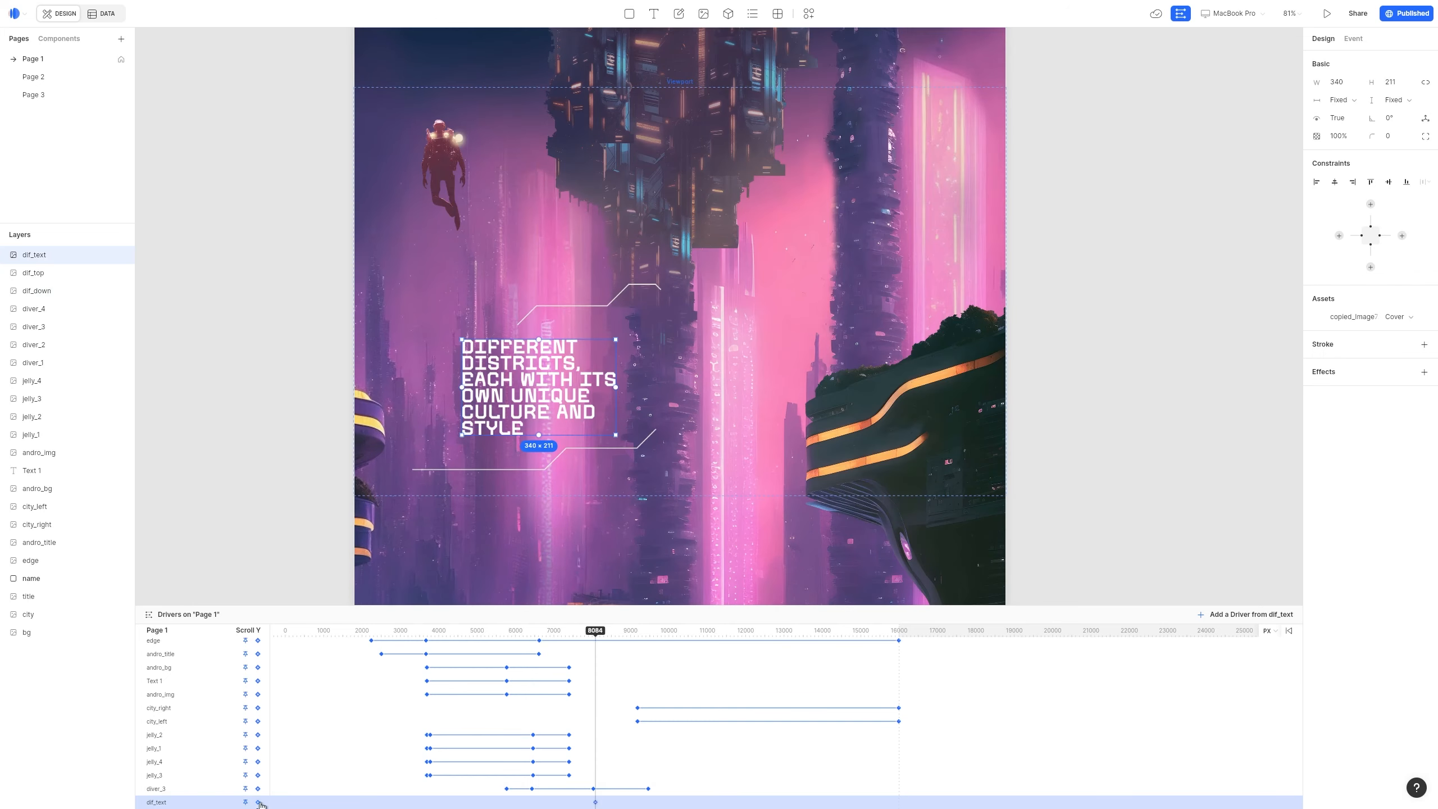
Add scroll keyframes at 8084 for dif_text, dif_down and dif_top
click(258, 802)
click(473, 469)
click(258, 802)
click(597, 306)
click(257, 802)
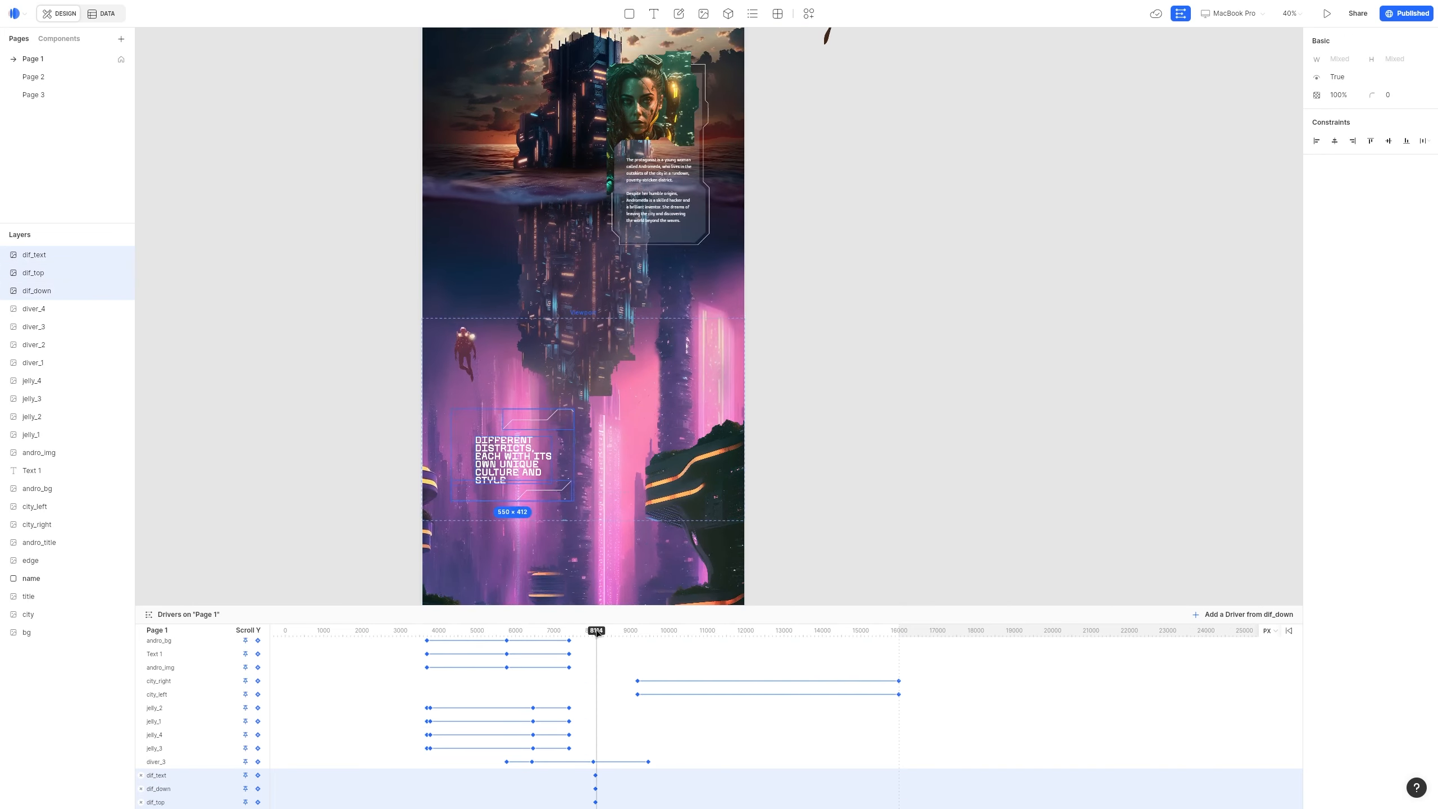
At scroll 5947, apply a Layer blur effect to dif_text
drag(595, 630, 512, 618)
scroll(570, 445, down, 5)
scroll(535, 225, up, 5)
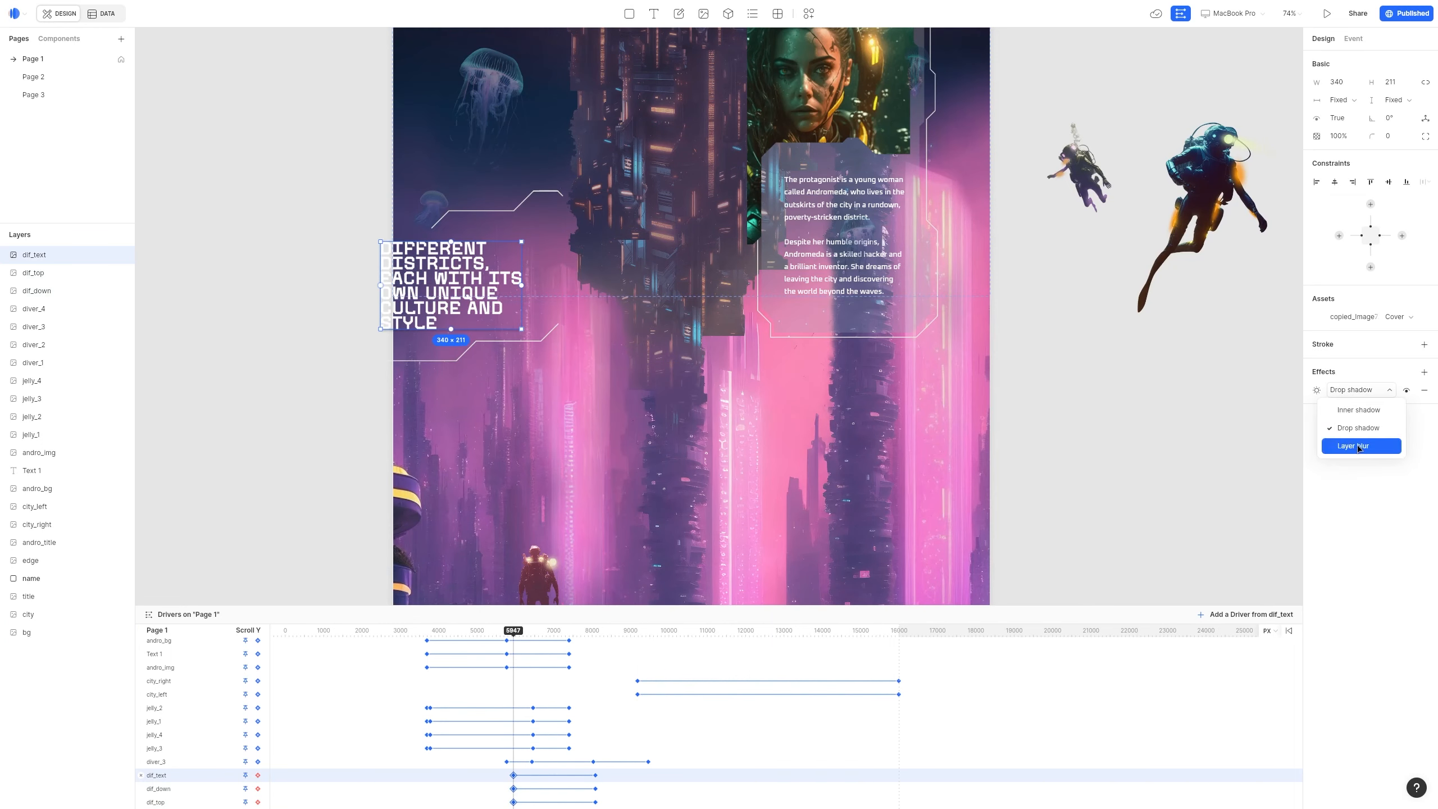
click(1357, 447)
click(1316, 390)
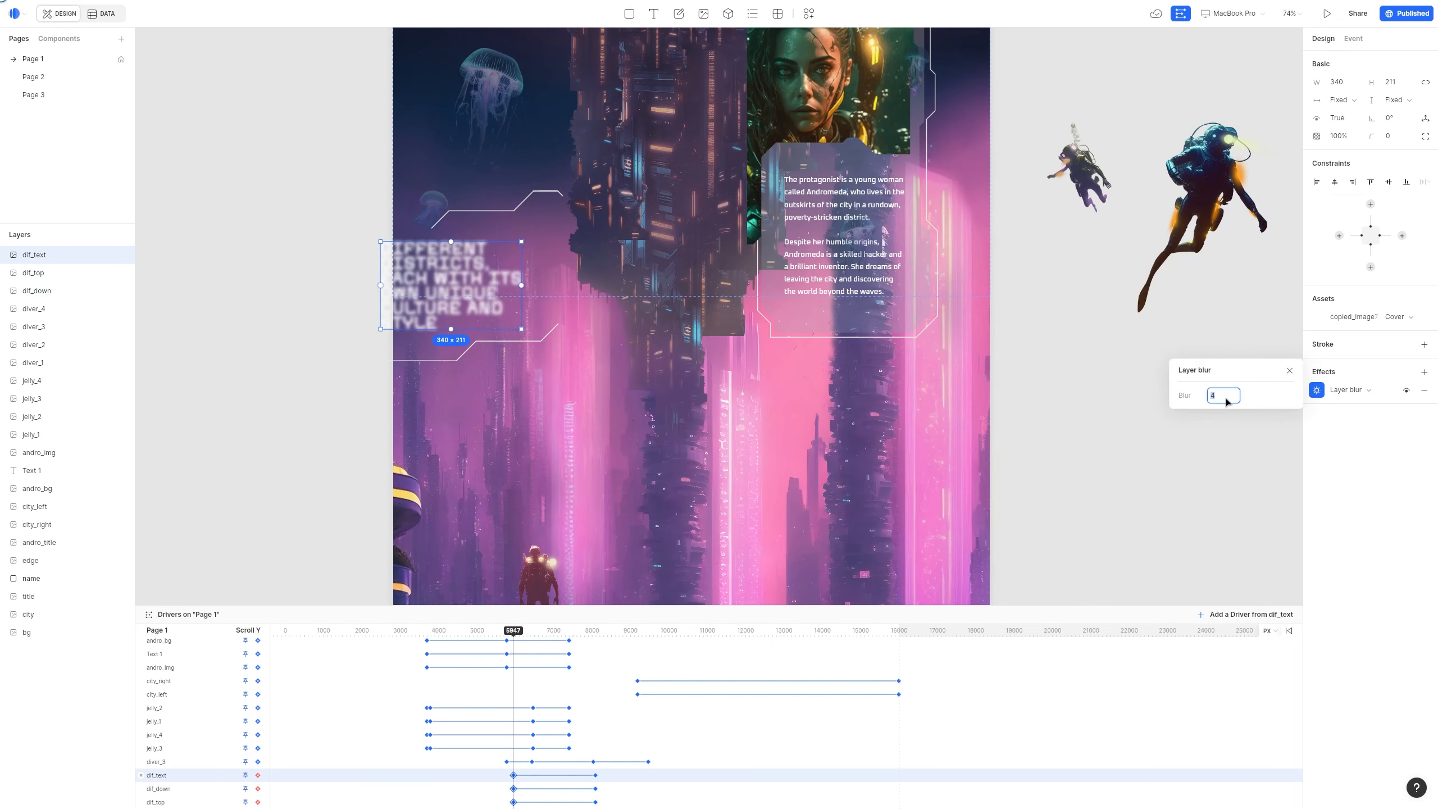
At scroll 5947, shift dif_text, dif_top and dif_down together past the page's left edge
click(516, 208)
shift+click(437, 307)
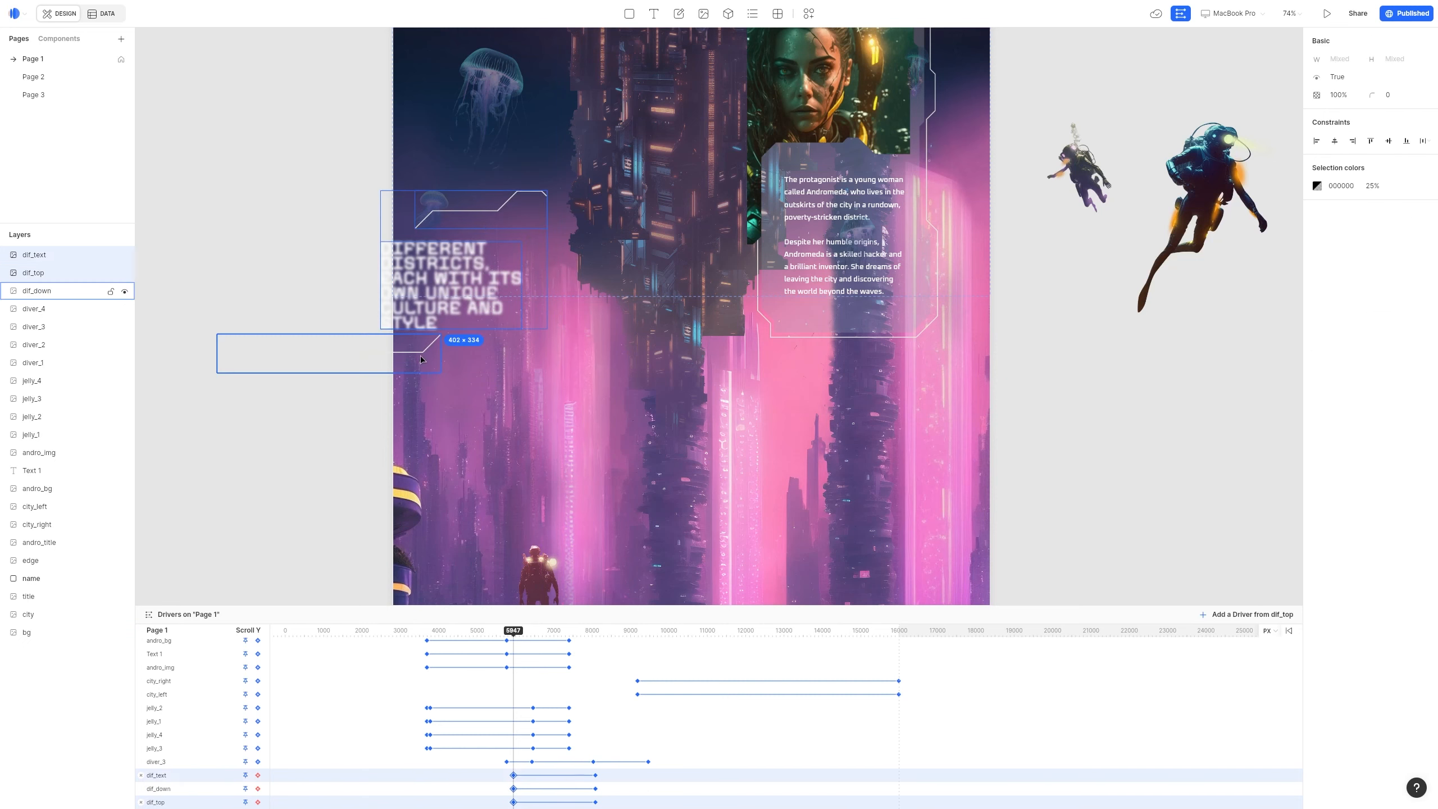
shift+click(420, 355)
key(shift+Left)
key(shift+Left)
key(shift+Left)
key(shift+Left)
key(shift+Left)
key(shift+Left)
key(shift+Left)
key(shift+Left)
key(shift+Left)
key(shift+Left)
key(shift+Left)
key(shift+Left)
key(shift+Left)
key(shift+Left)
key(shift+Left)
key(shift+Left)
key(shift+Left)
key(shift+Left)
key(shift+Left)
key(shift+Left)
key(shift+Left)
key(shift+Left)
key(shift+Left)
key(shift+Left)
key(shift+Left)
key(shift+Left)
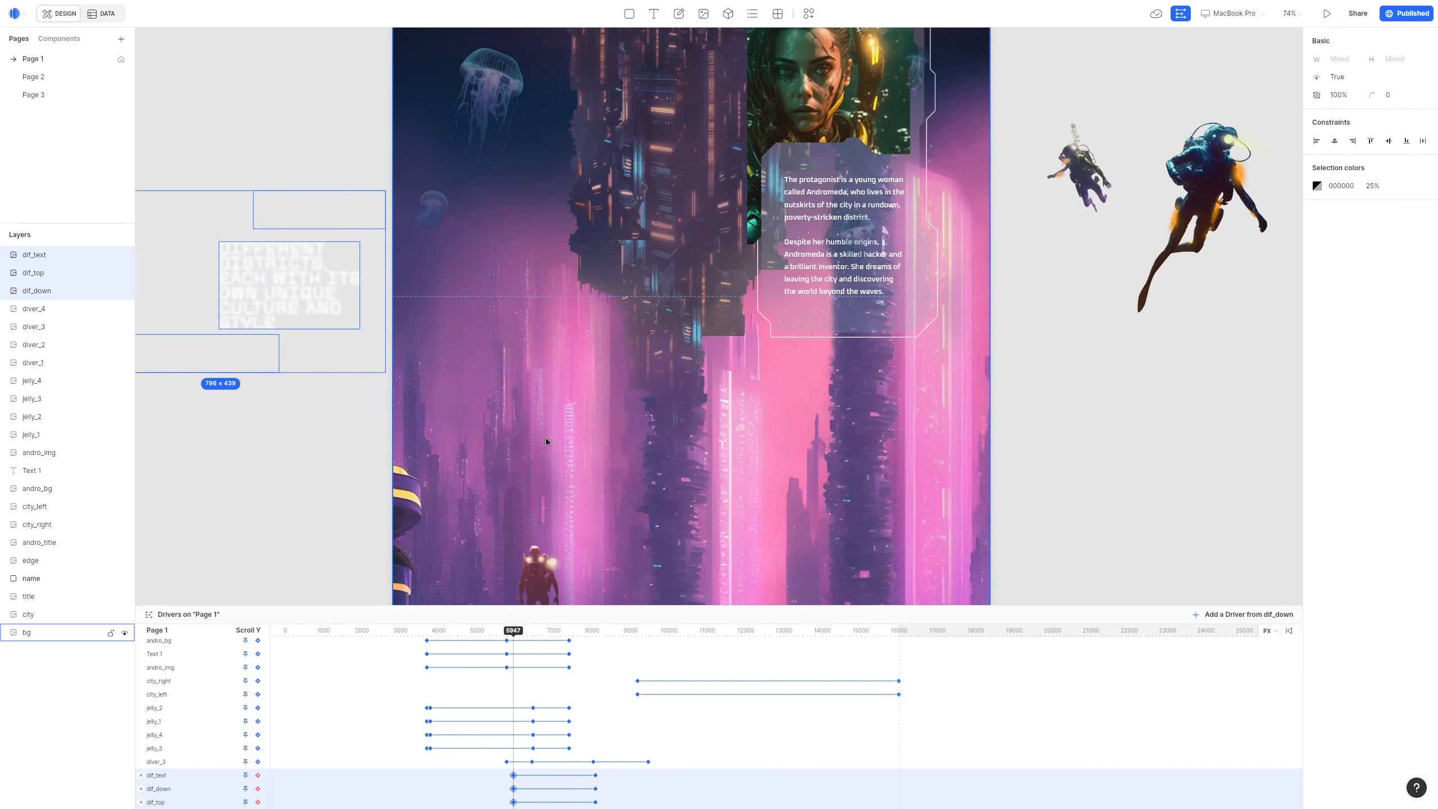
Preview the page and scroll back and forth through the Different Districts text animation
scroll(457, 288, down, 10)
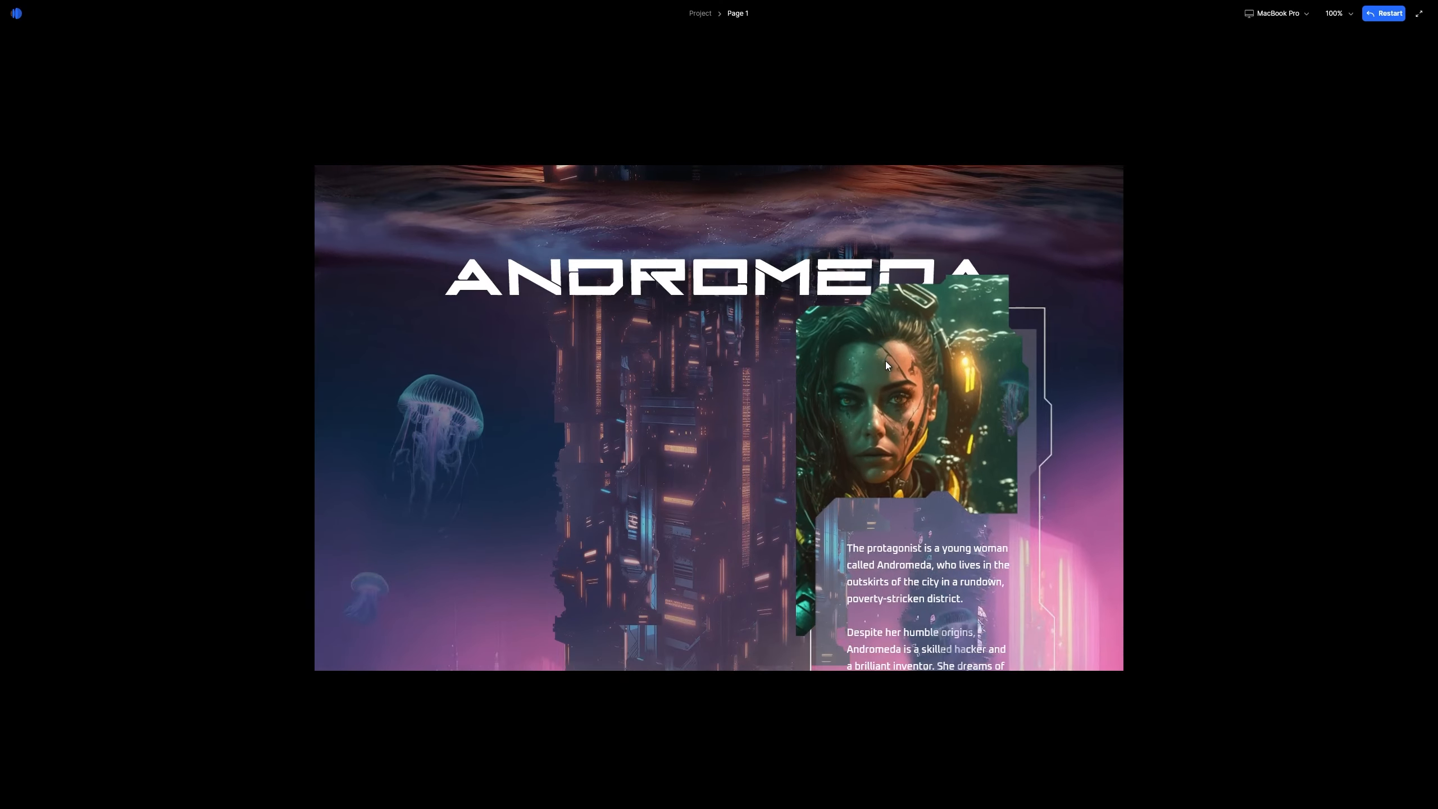
scroll(885, 360, down, 10)
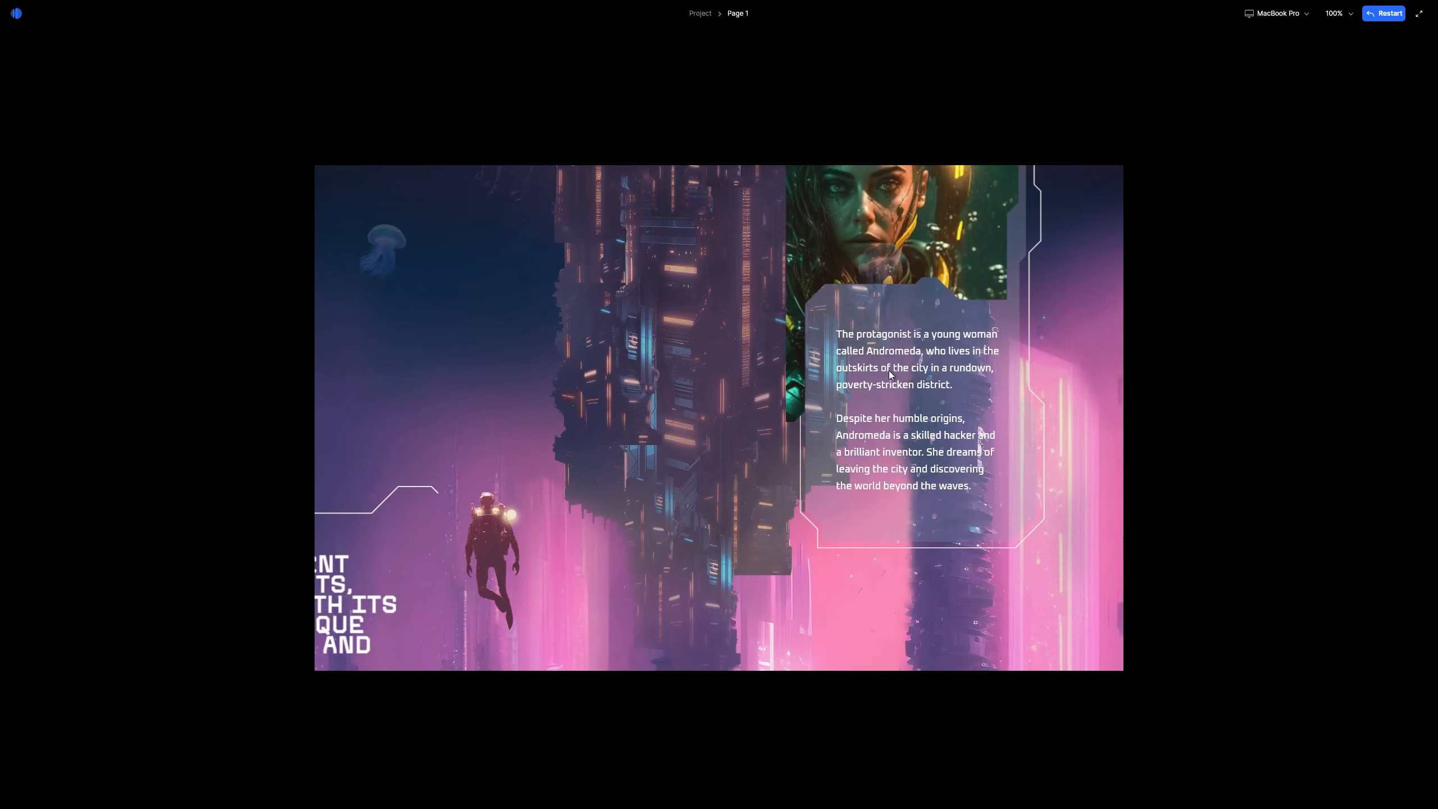
scroll(634, 497, up, 9)
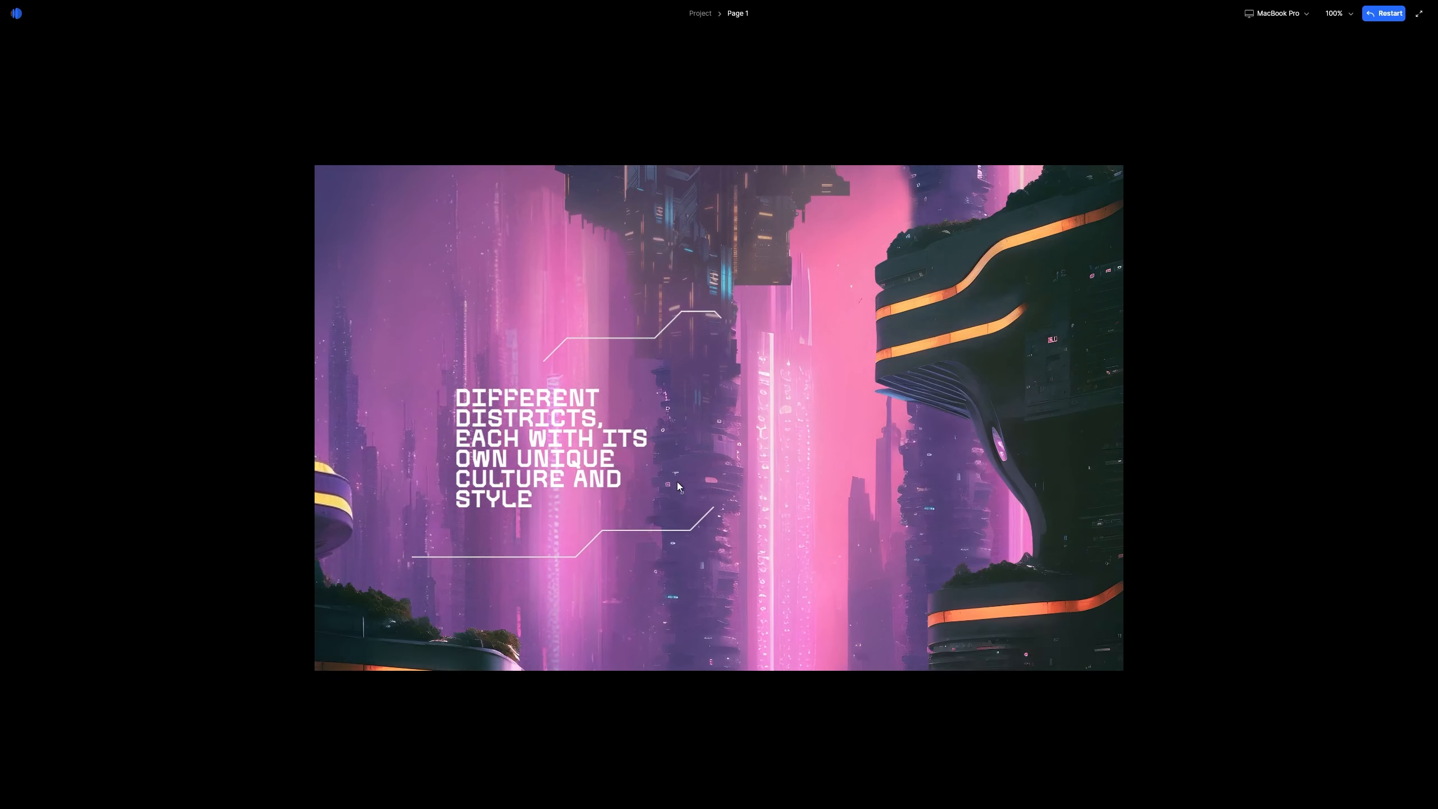
scroll(676, 471, down, 7)
scroll(675, 467, down, 2)
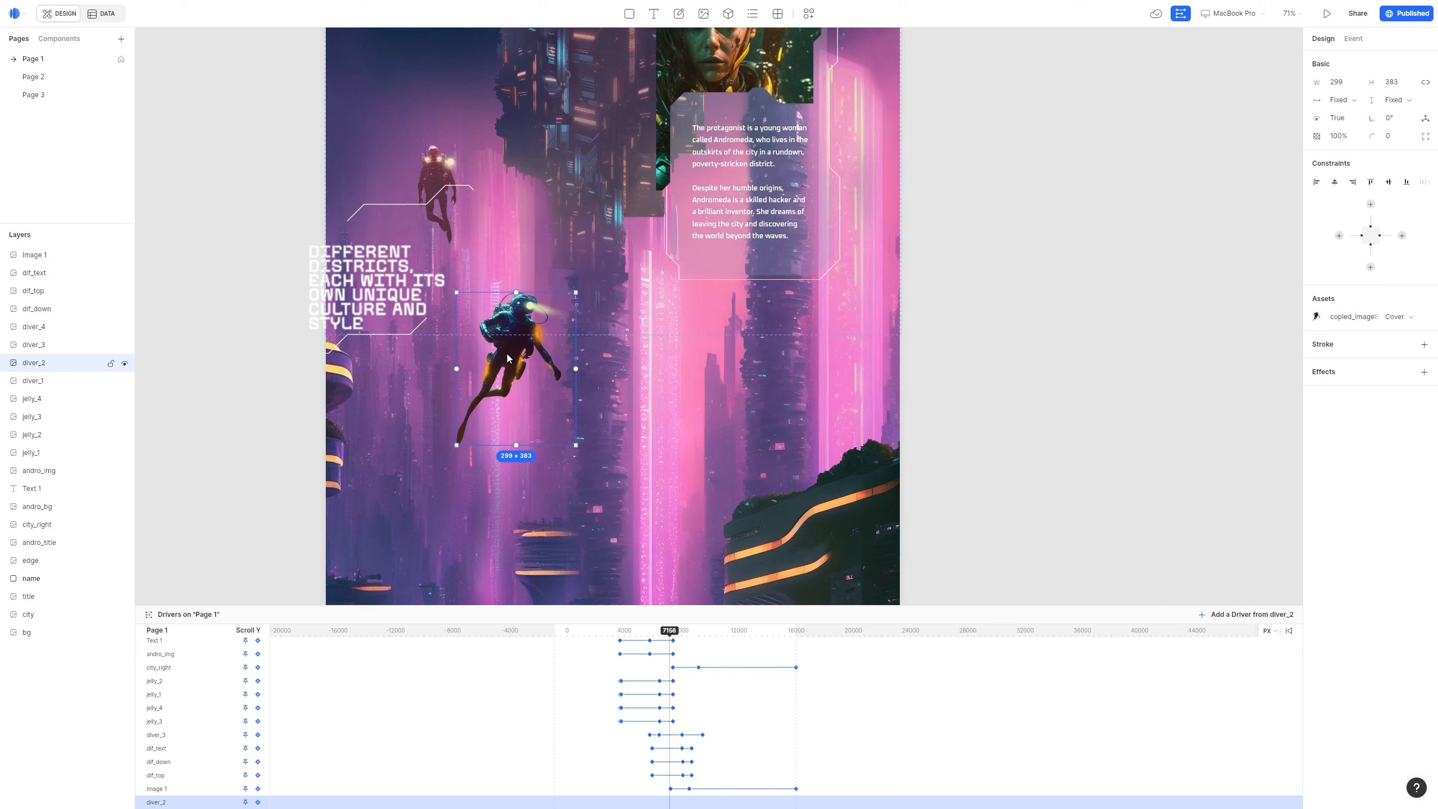
Place diver_2 by the page's left edge below the districts text, then keyframe it at scroll 7549 and move it right of the text
drag(507, 358, 382, 460)
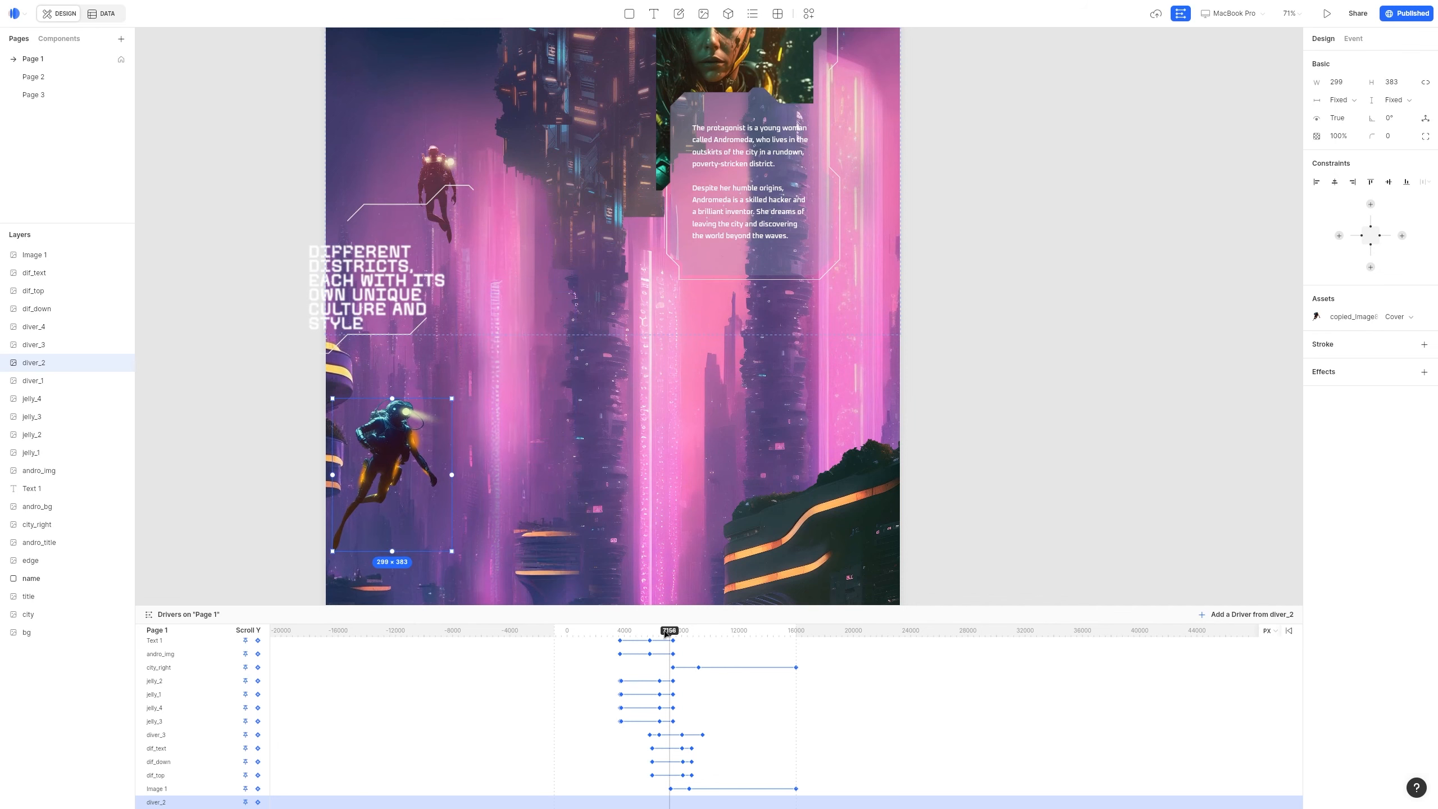
drag(669, 630, 674, 632)
click(259, 802)
scroll(661, 517, down, 2)
drag(305, 402, 461, 400)
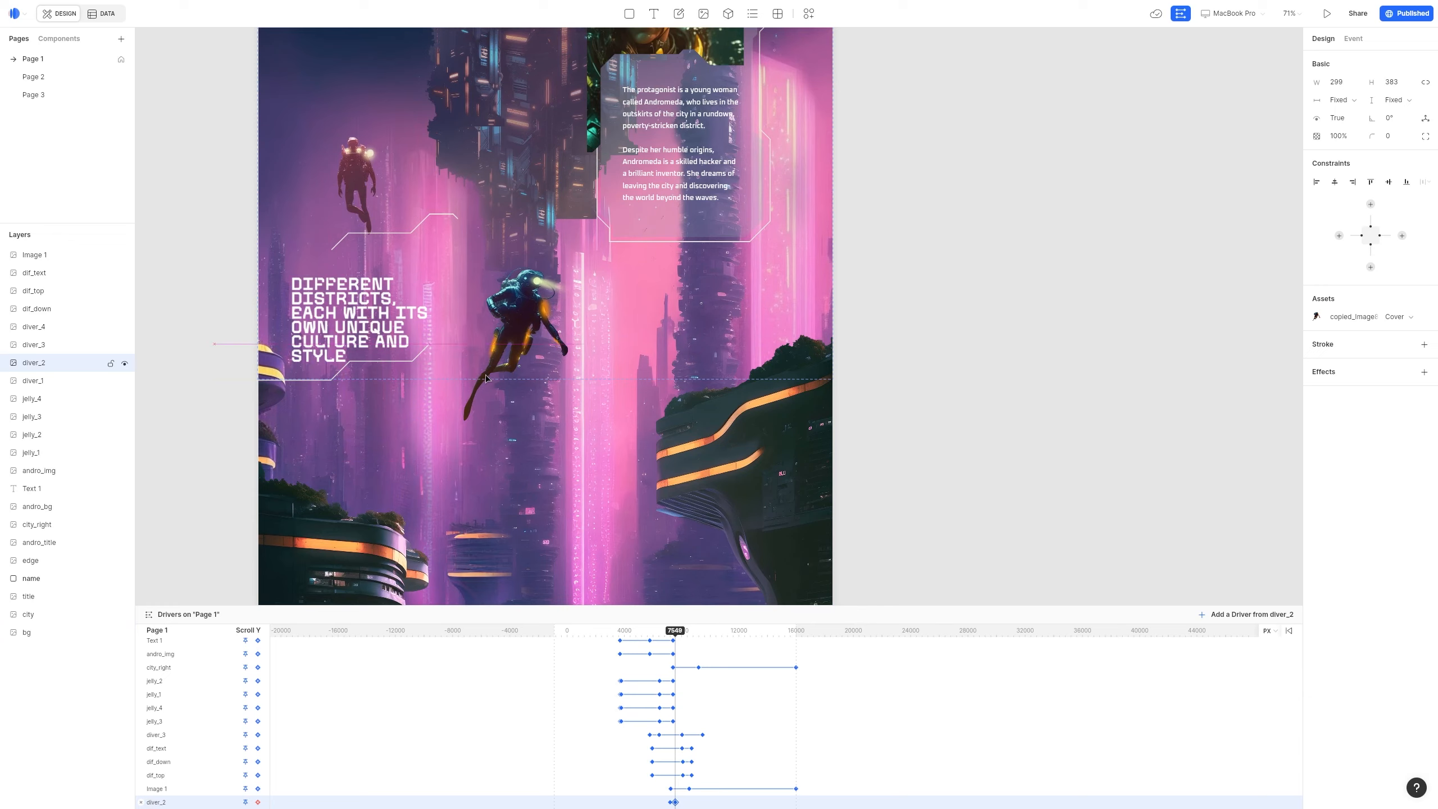
At successive scroll positions from 8294 onward, move diver_2 down and toward the city pieces on the page's right
scroll(486, 379, down, 3)
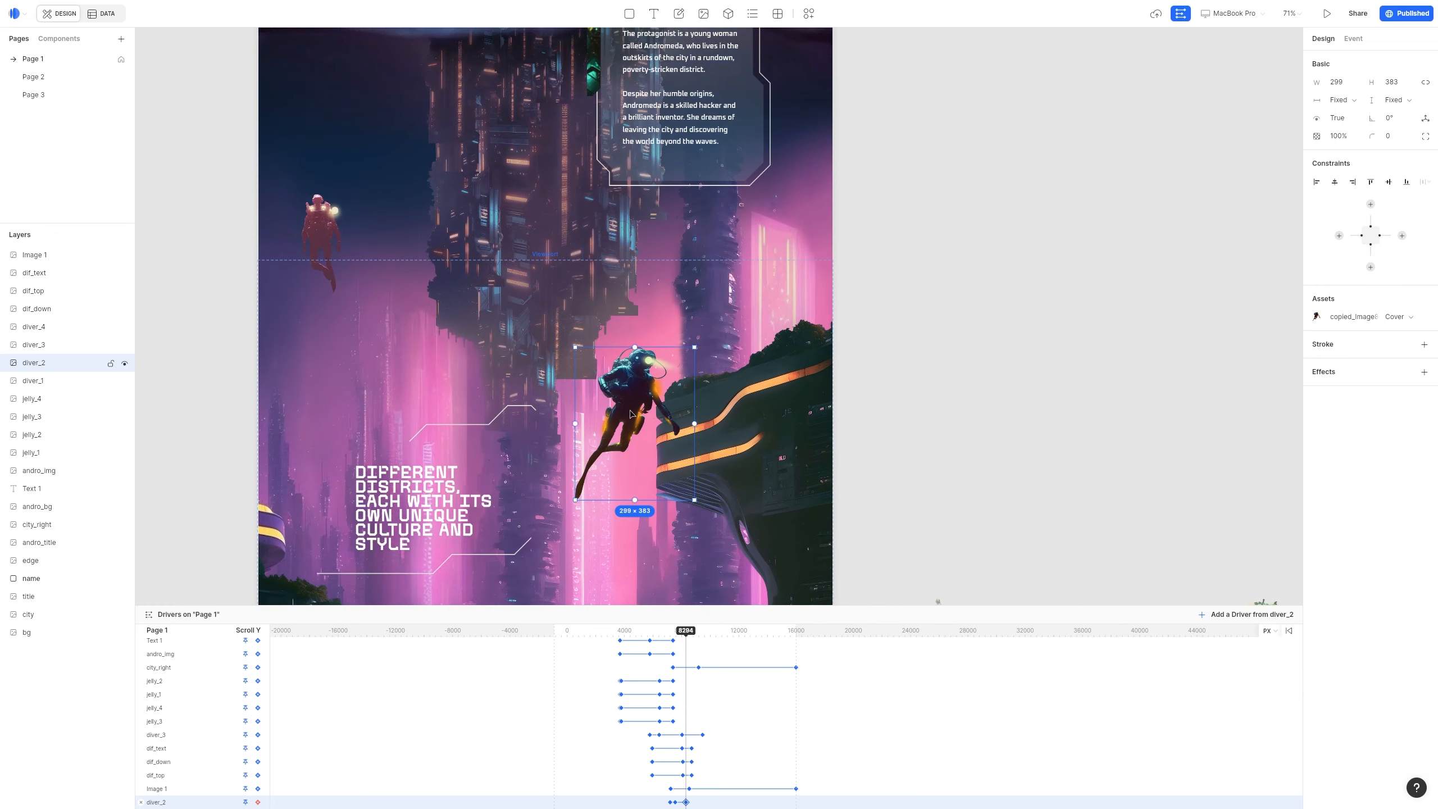
scroll(637, 454, down, 5)
scroll(634, 459, down, 4)
drag(651, 145, 747, 477)
scroll(747, 477, down, 3)
mouse_move(747, 333)
mouse_down()
mouse_move(760, 334)
mouse_move(753, 321)
mouse_up()
scroll(753, 322, down, 2)
drag(704, 633, 712, 633)
scroll(749, 374, down, 2)
drag(756, 176, 874, 298)
click(904, 467)
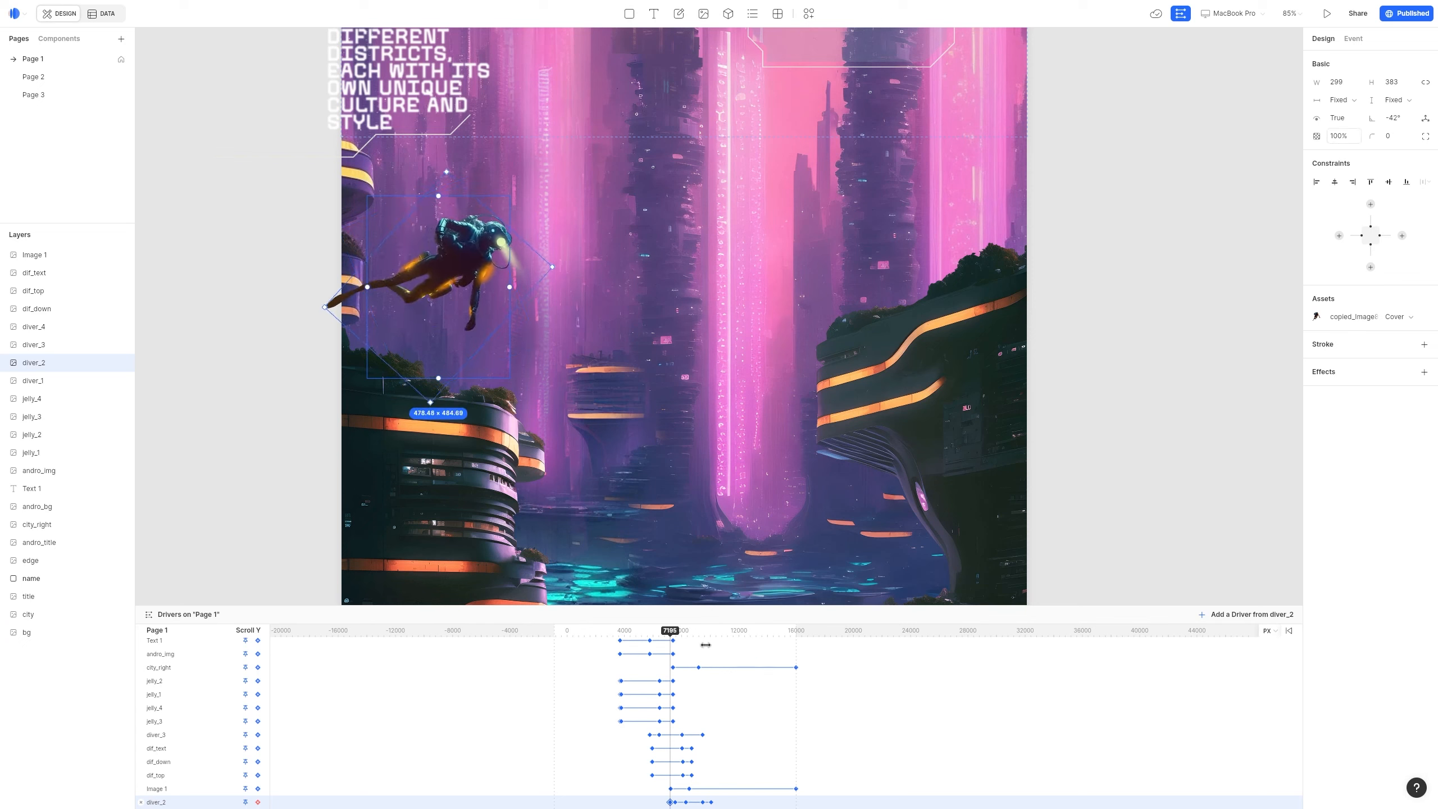
Preview the page and scroll through the diver_2 animation
scroll(872, 406, down, 5)
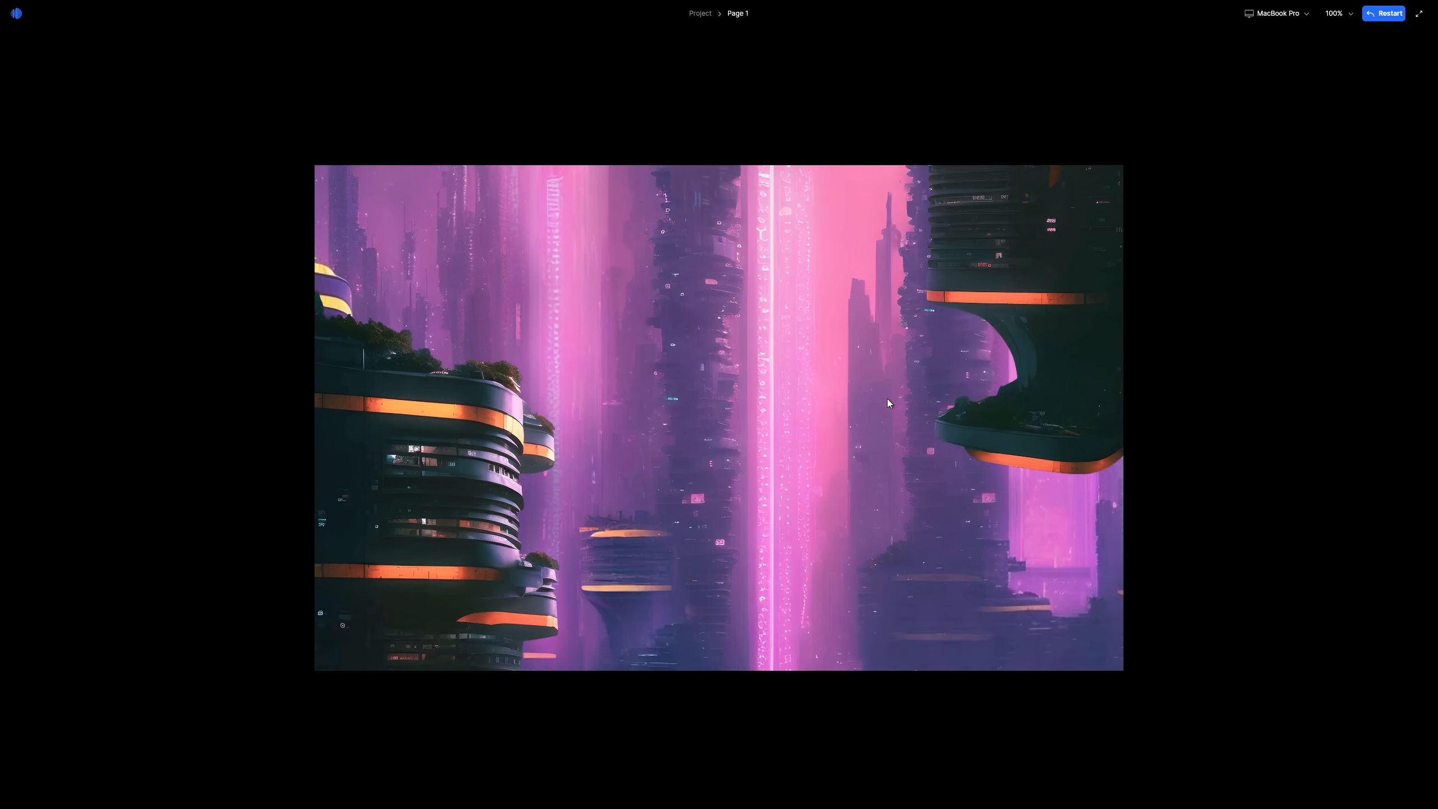
scroll(896, 398, up, 4)
scroll(896, 398, down, 9)
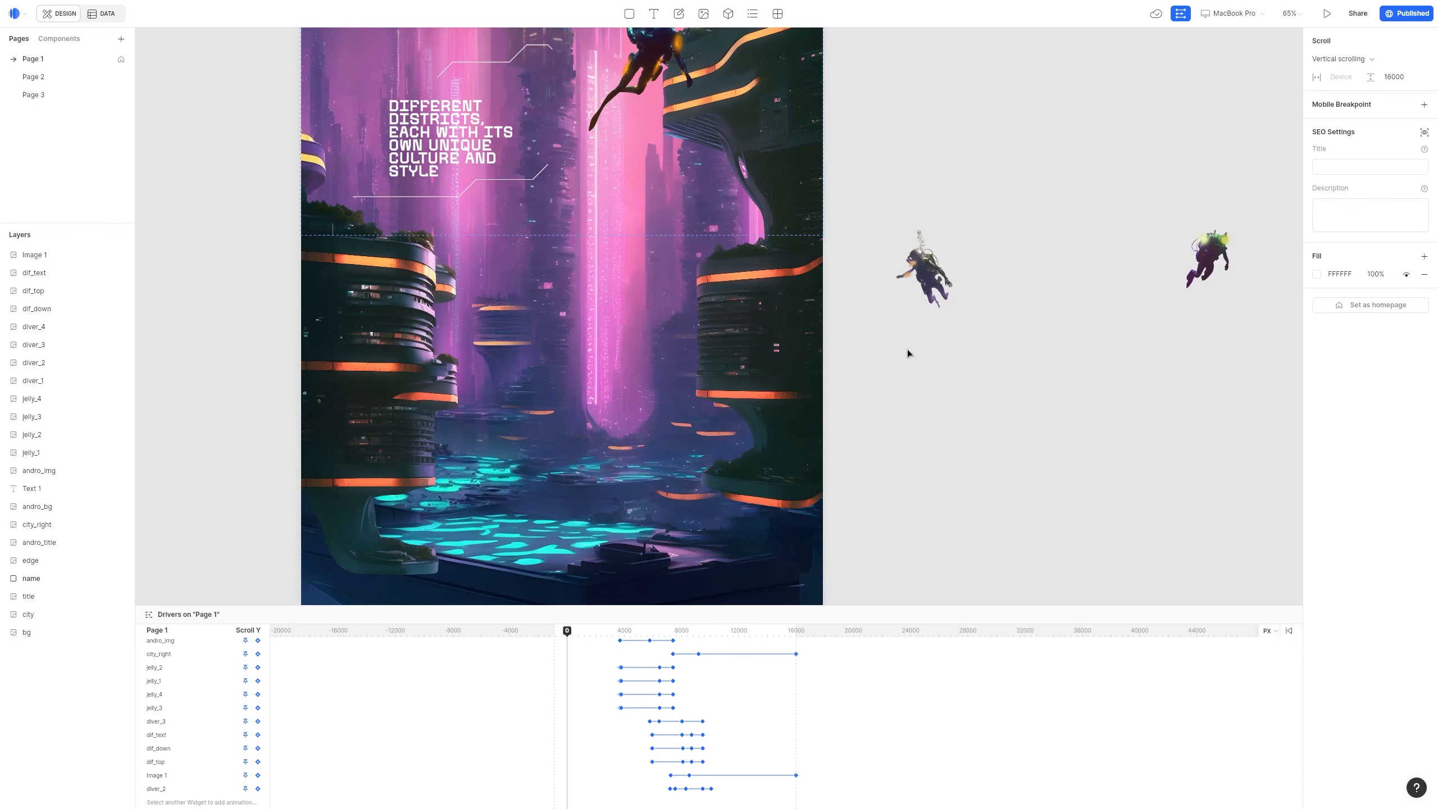
Place and keyframe diver_1 below diver_2 at about scroll 8060, and preview its motion in the page
drag(567, 630, 682, 632)
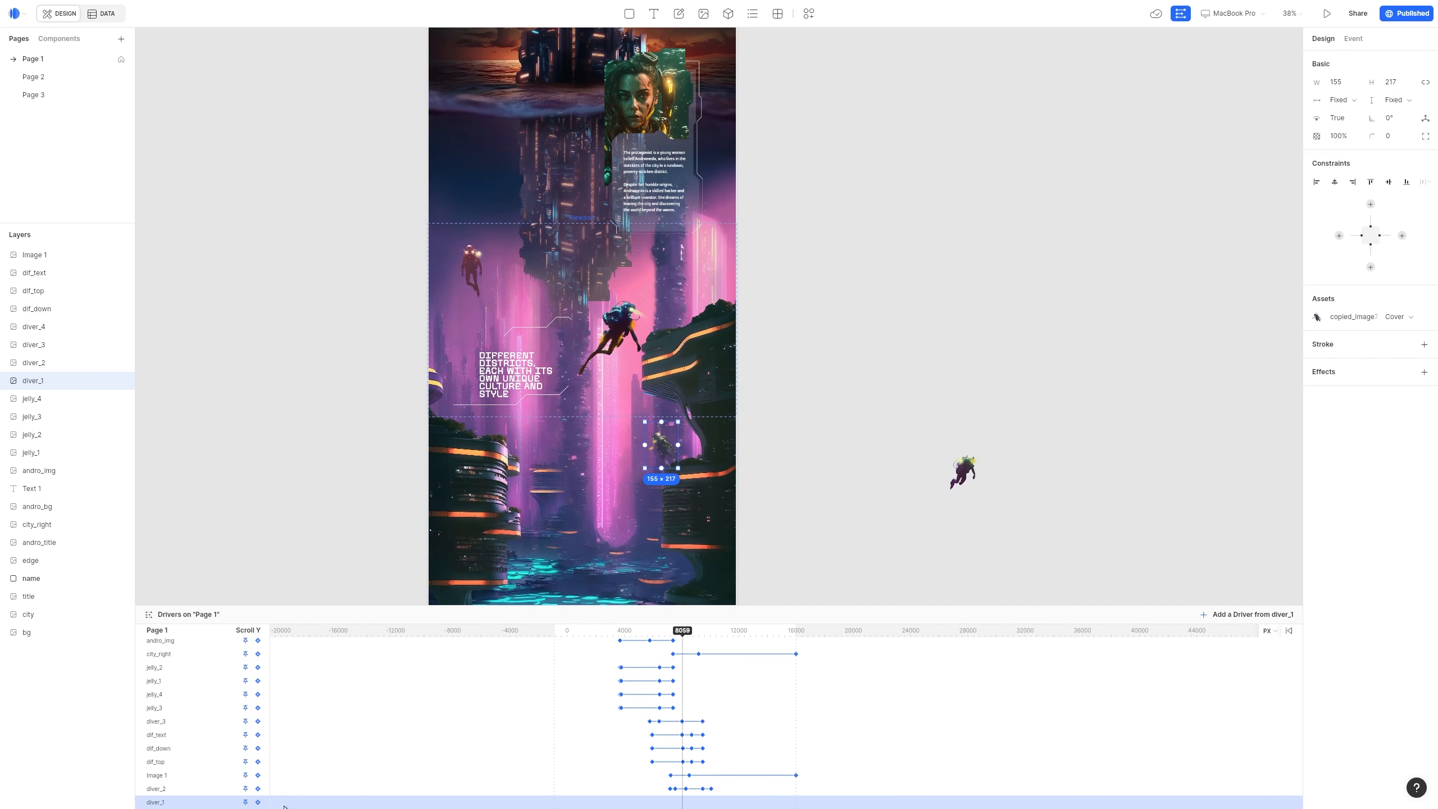
click(258, 802)
scroll(507, 552, up, 5)
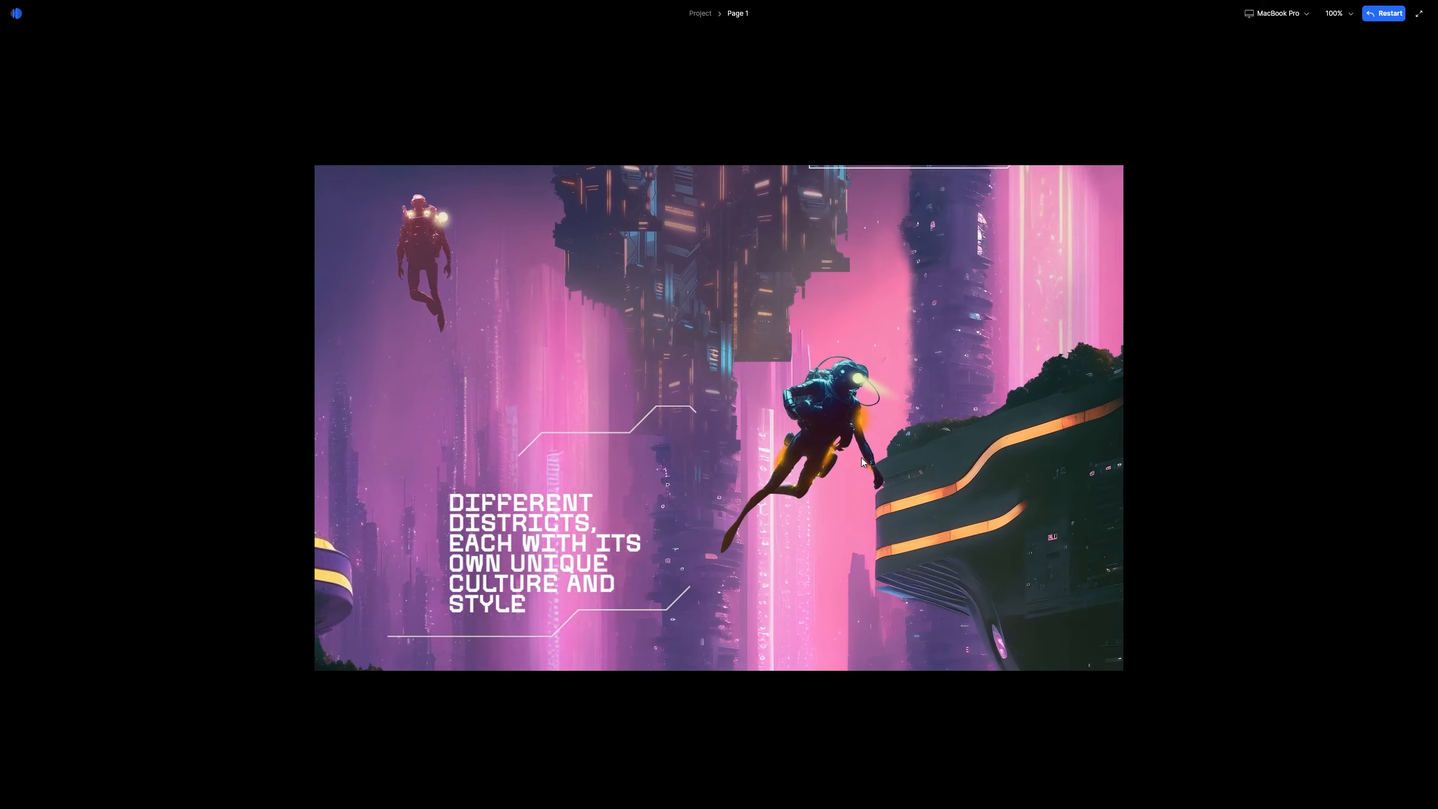
scroll(860, 458, down, 5)
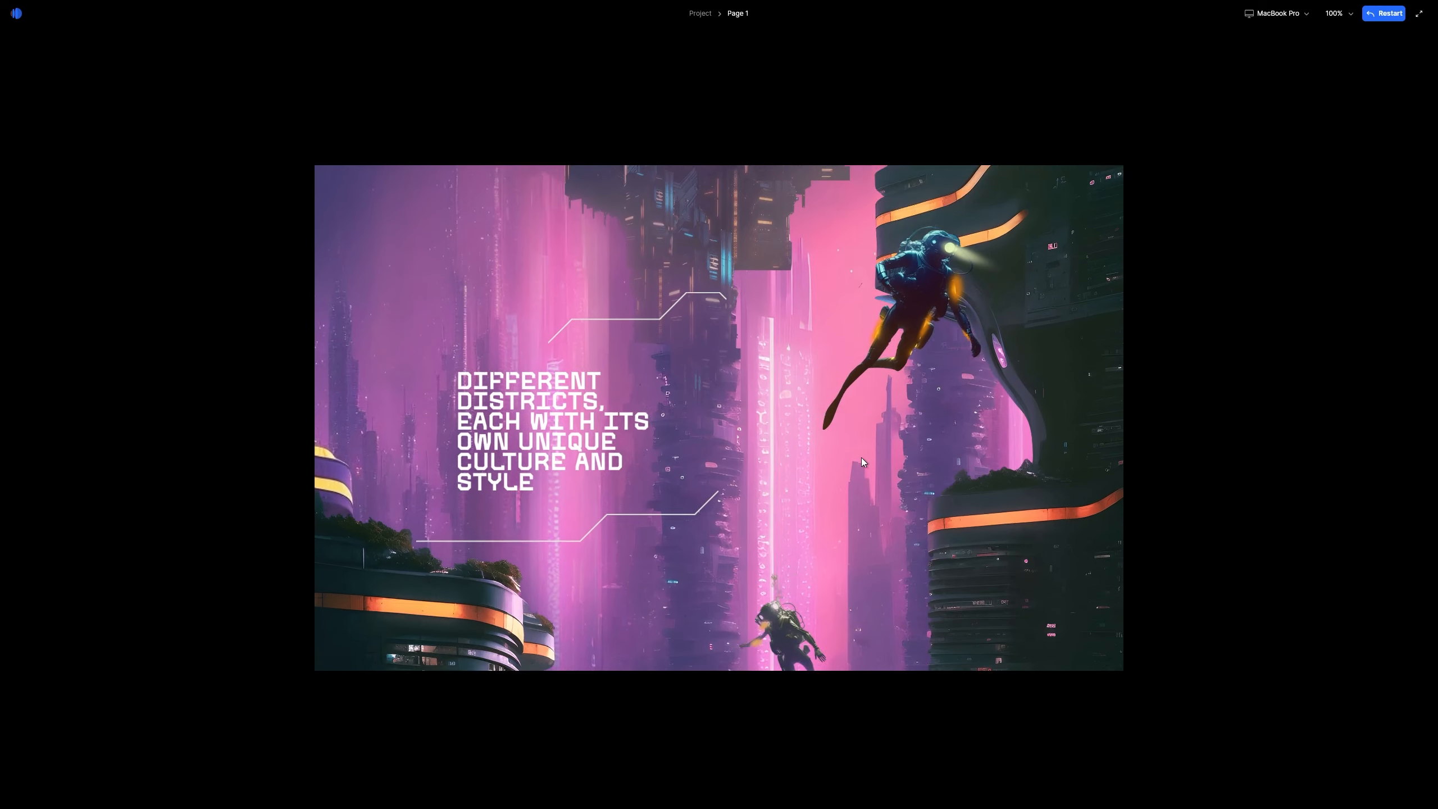
scroll(860, 457, down, 5)
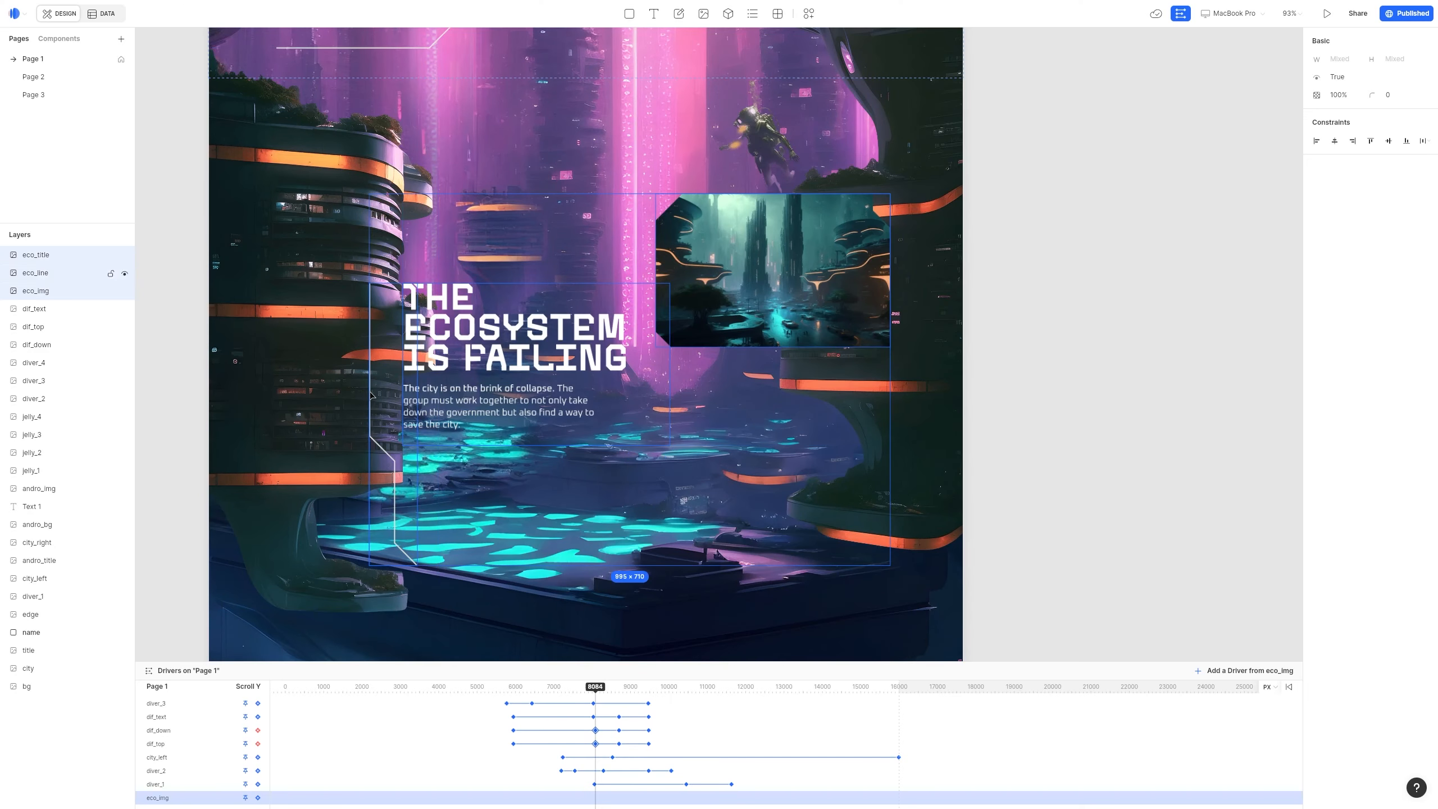
Send eco_title, eco_line and eco_img backward in the layer order, behind city_left and directly above diver_1
key(ctrl+bracketleft)
key(ctrl+bracketleft)
key(ctrl+bracketleft)
key(ctrl+bracketleft)
key(ctrl+bracketleft)
key(ctrl+bracketleft)
key(ctrl+bracketleft)
key(ctrl+bracketleft)
key(ctrl+bracketleft)
key(ctrl+bracketleft)
key(ctrl+bracketleft)
key(ctrl+bracketleft)
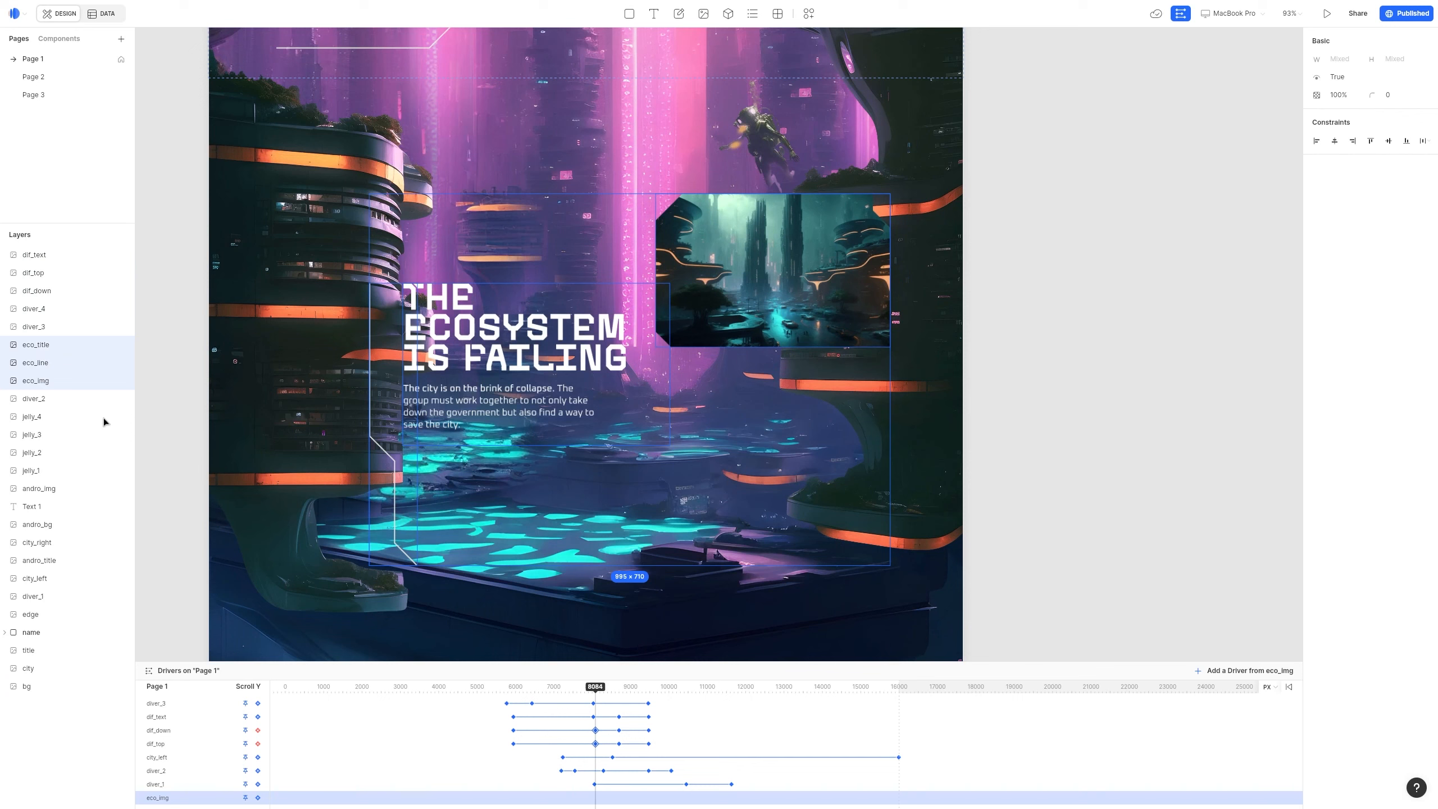
key(ctrl+bracketleft)
key(ctrl+bracketleft)
key(ctrl+bracketleft)
key(ctrl+bracketleft)
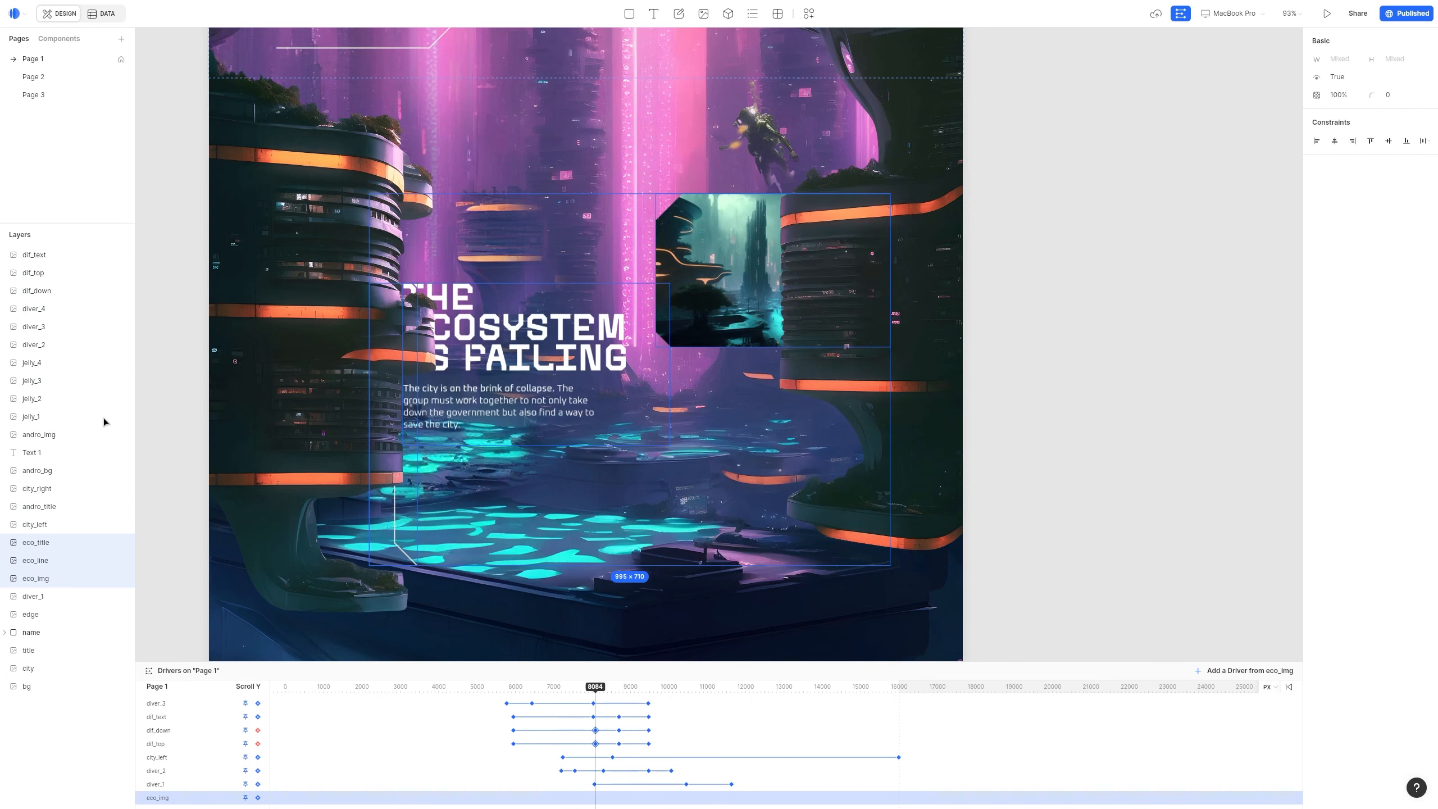
Move eco_img horizontally just past the page's right edge
scroll(594, 203, down, 5)
key(Escape)
drag(648, 230, 785, 206)
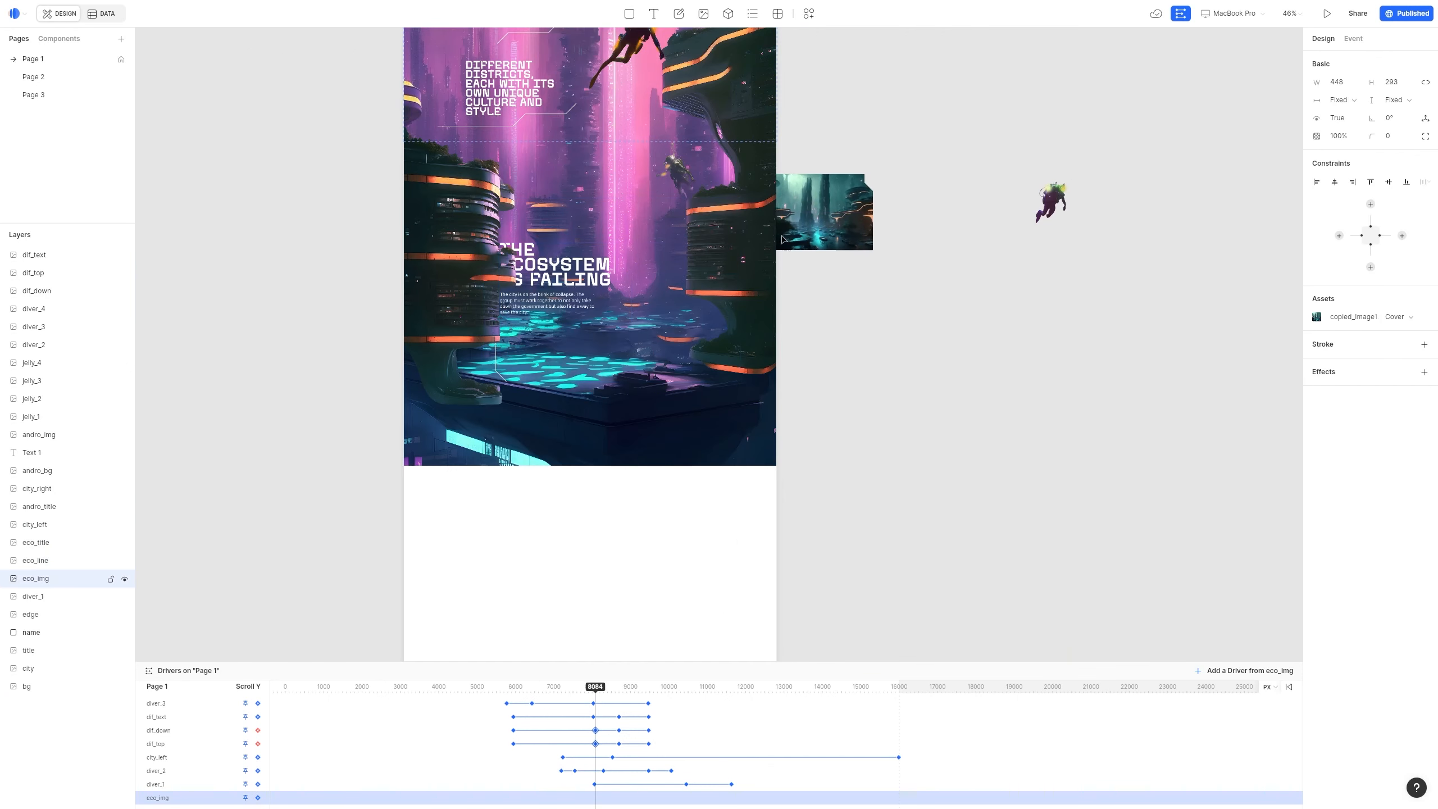
Move eco_title and eco_line together horizontally until both sit off the page beyond its left edge
click(625, 317)
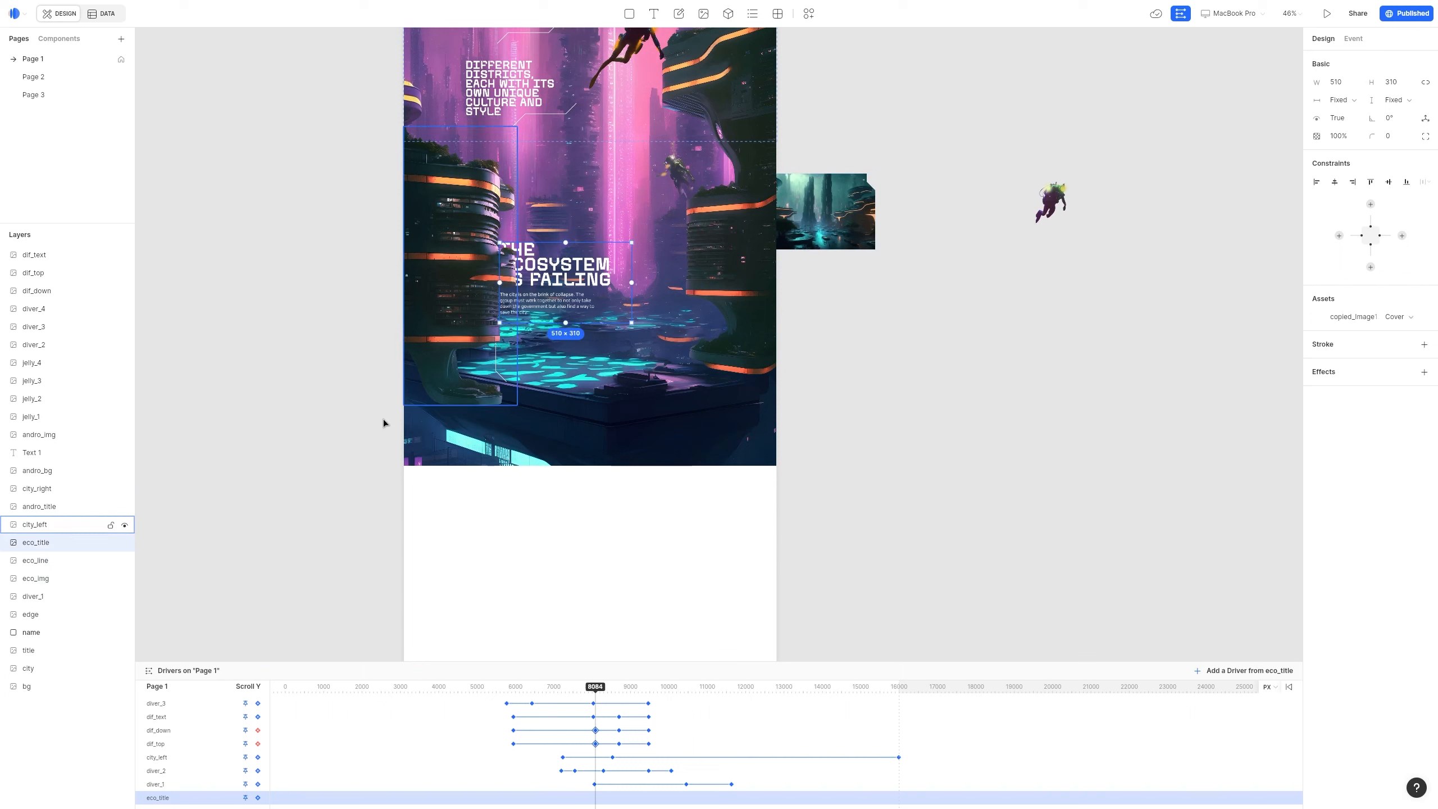
shift+click(52, 566)
key(shift+Left)
key(shift+Left)
key(shift+Left)
key(shift+Left)
key(shift+Left)
key(shift+Left)
key(shift+Left)
key(shift+Left)
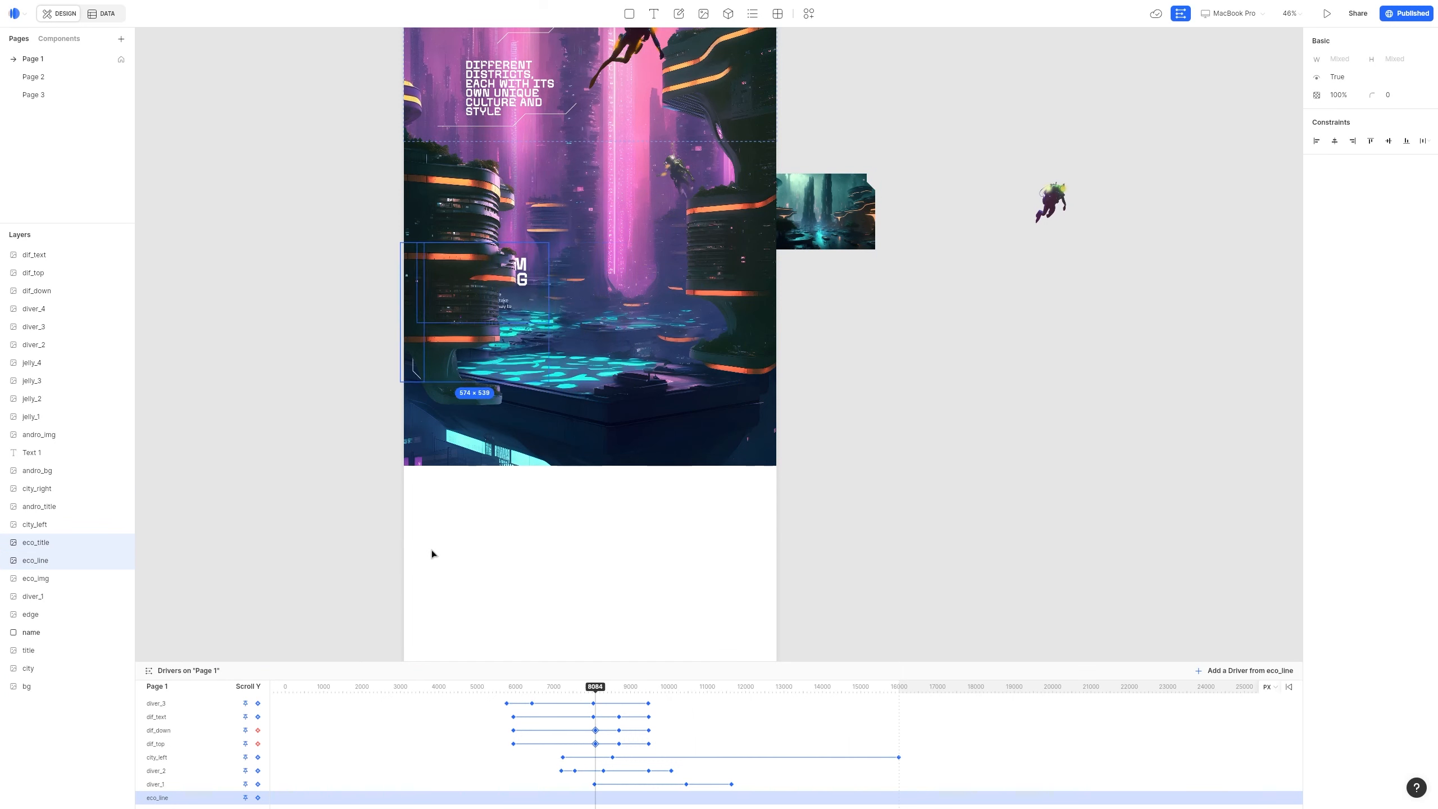
key(shift+Left)
key(shift+Left)
key(shift+Left)
key(shift+Left)
key(shift+Left)
key(shift+Left)
key(shift+Left)
key(shift+Left)
key(shift+Left)
key(shift+Left)
key(shift+Left)
key(shift+Left)
key(shift+Left)
key(shift+Left)
key(shift+Left)
key(shift+Left)
key(shift+Left)
key(shift+Left)
key(shift+Left)
key(shift+Left)
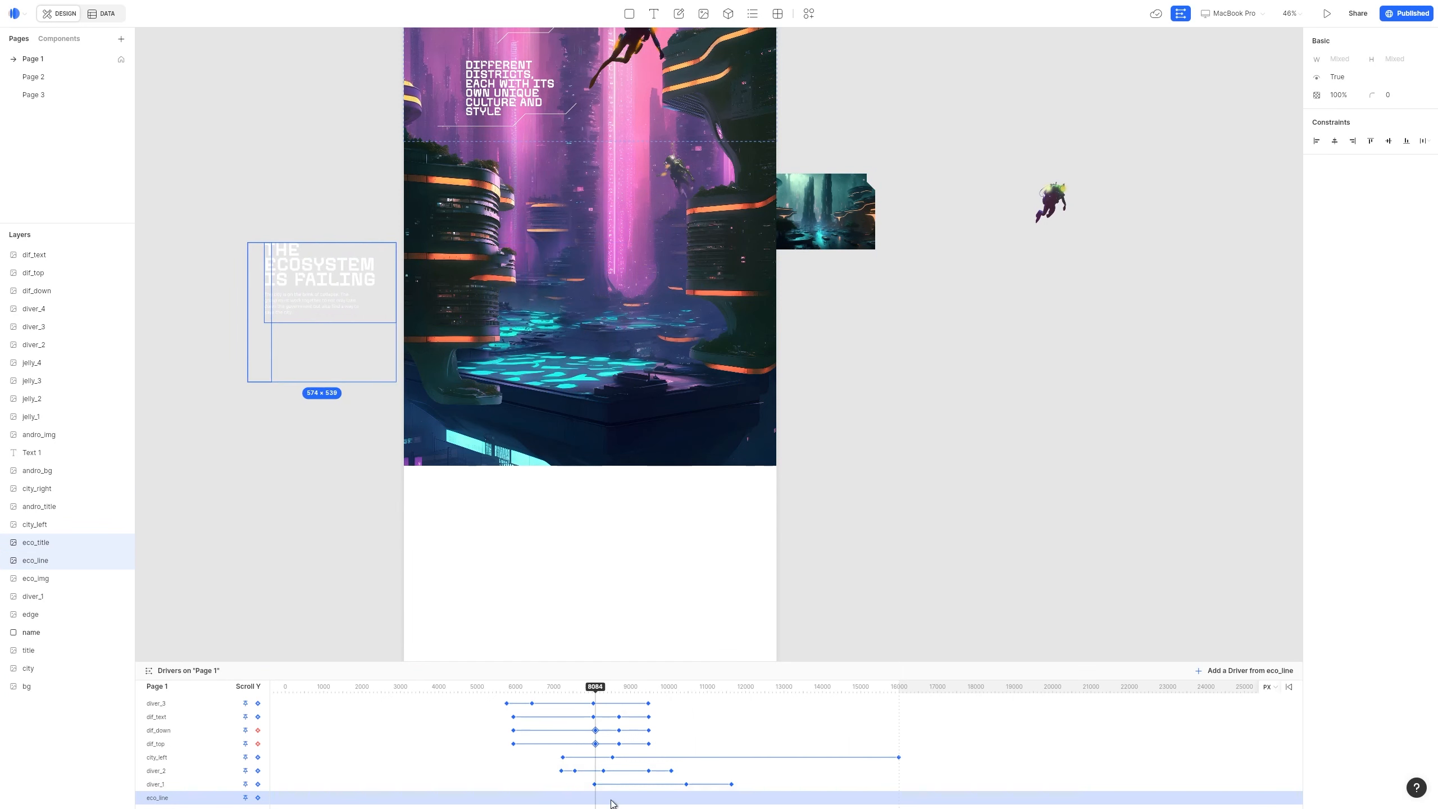
Add starting keyframes for eco_line, eco_title and eco_img at scroll 8084
click(259, 798)
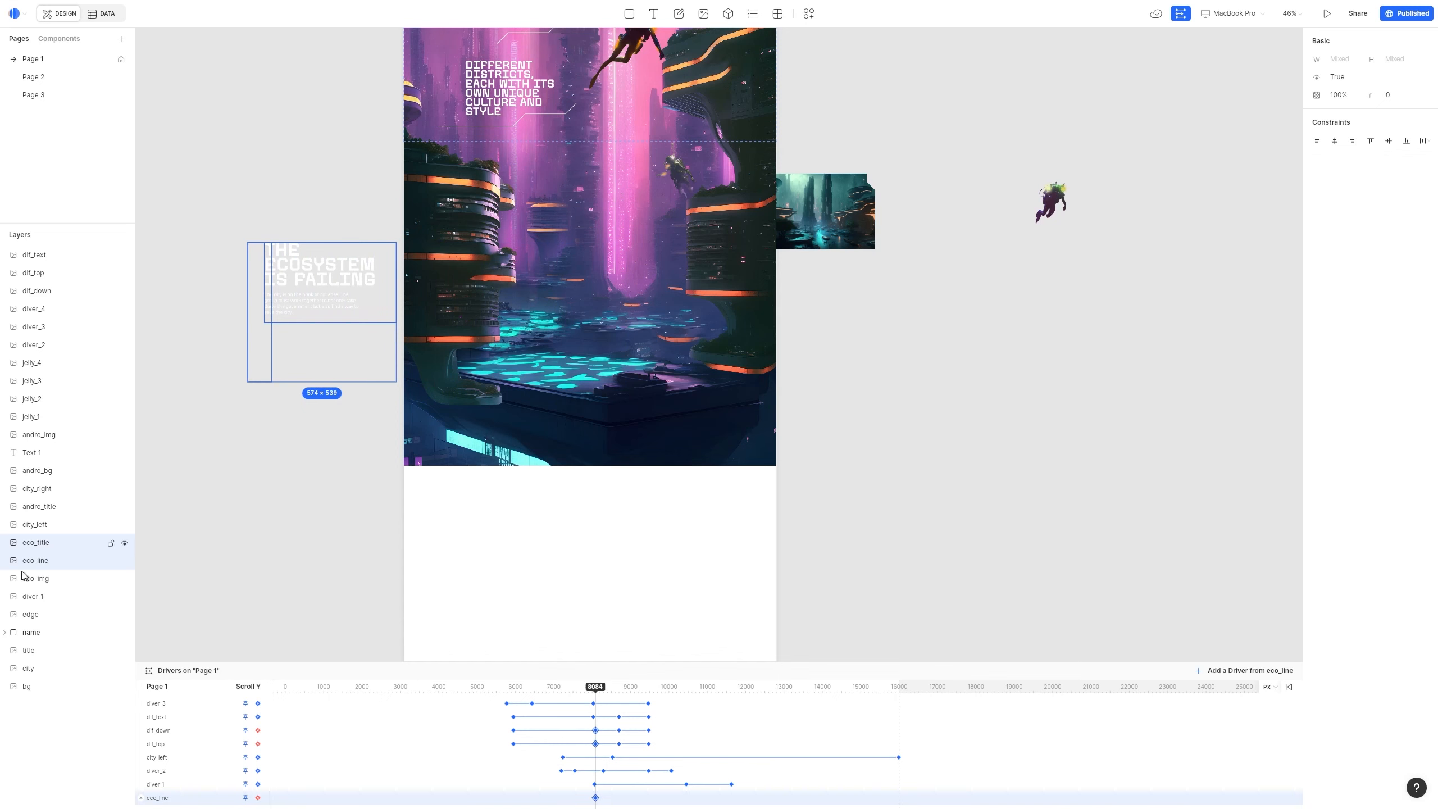
click(42, 543)
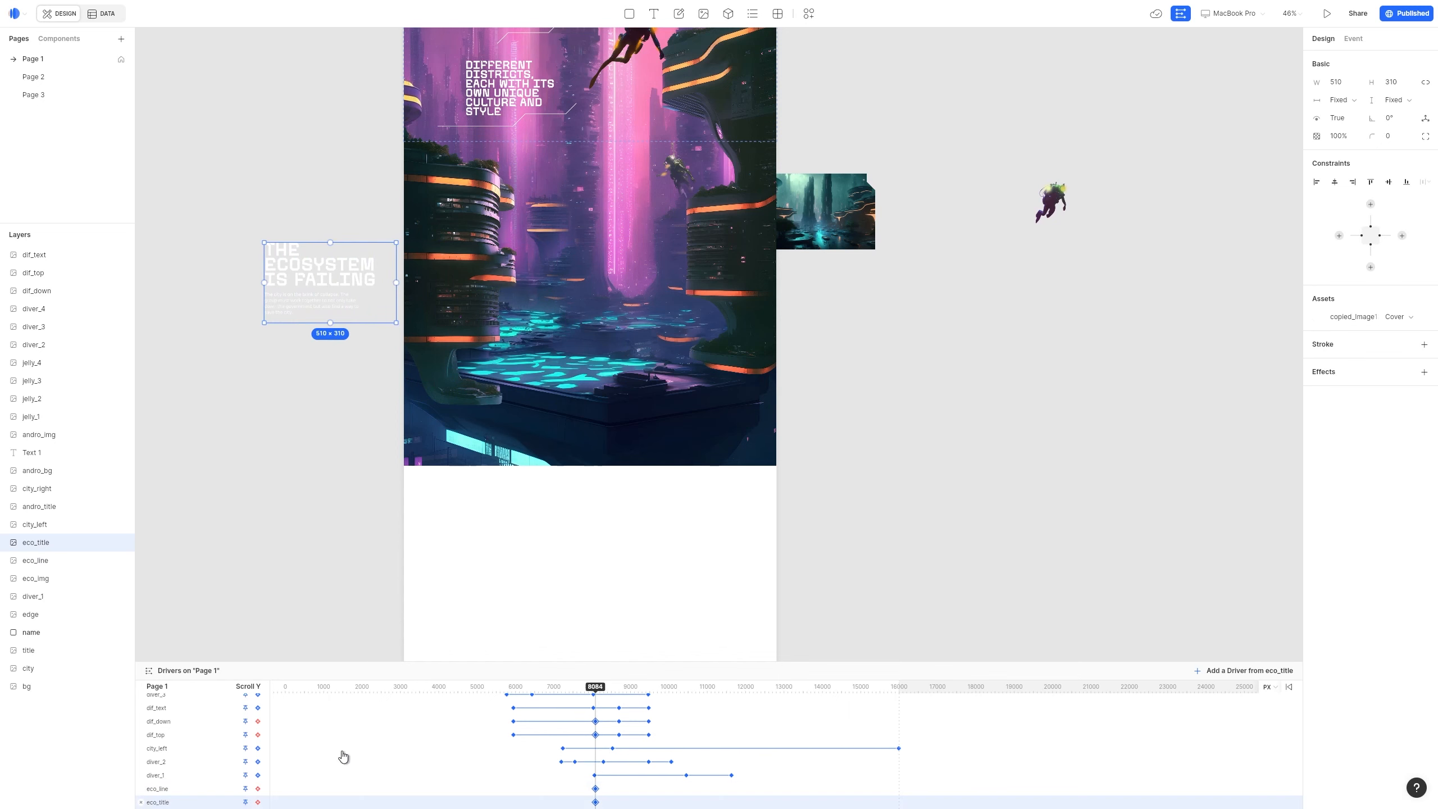
click(831, 221)
click(259, 802)
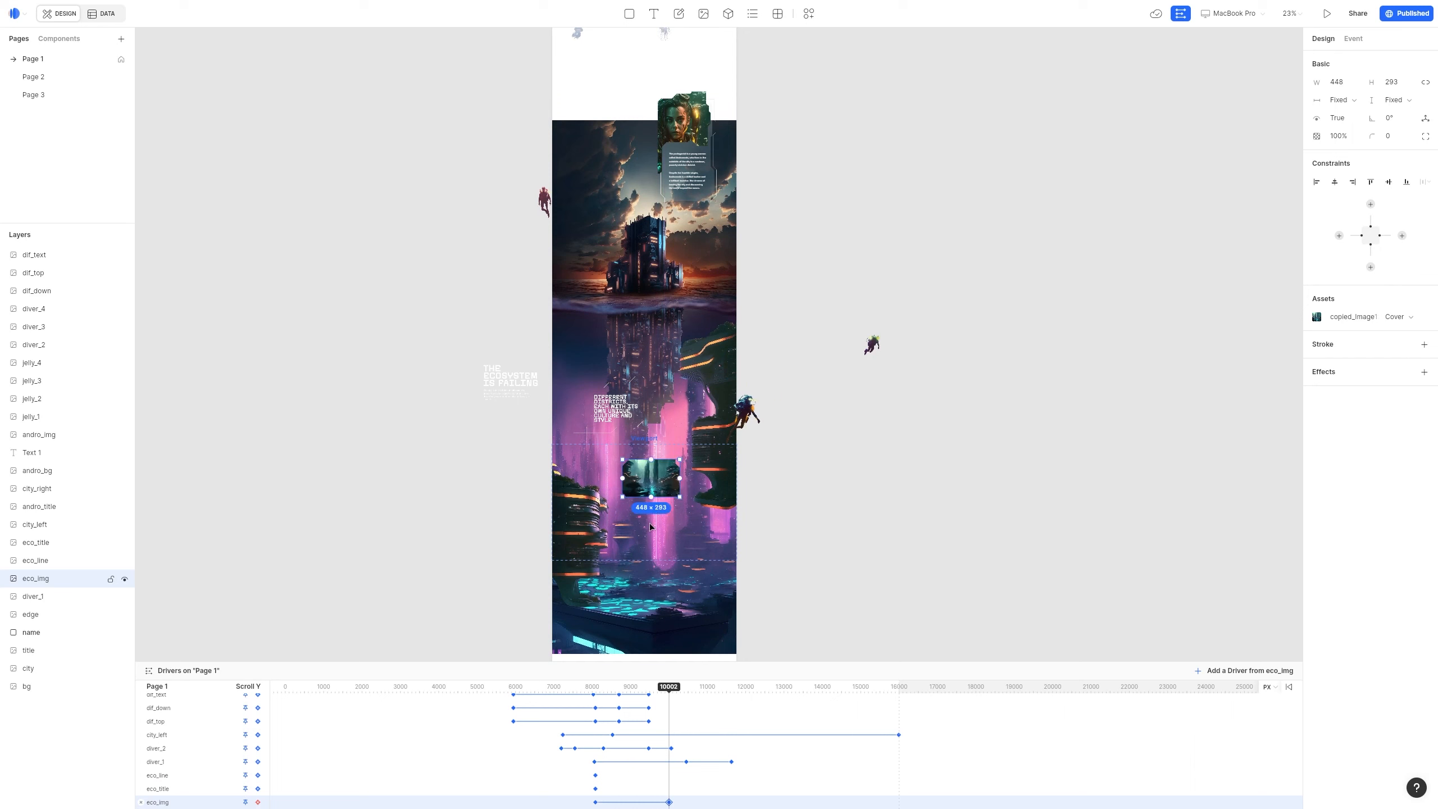
Bring eco_img, eco_title and eco_line into the page's middle, keyframed at scroll 10002, with the title and line below the image
scroll(645, 533, up, 8)
drag(692, 379, 672, 429)
click(303, 118)
shift+click(263, 123)
drag(299, 118, 687, 446)
click(996, 476)
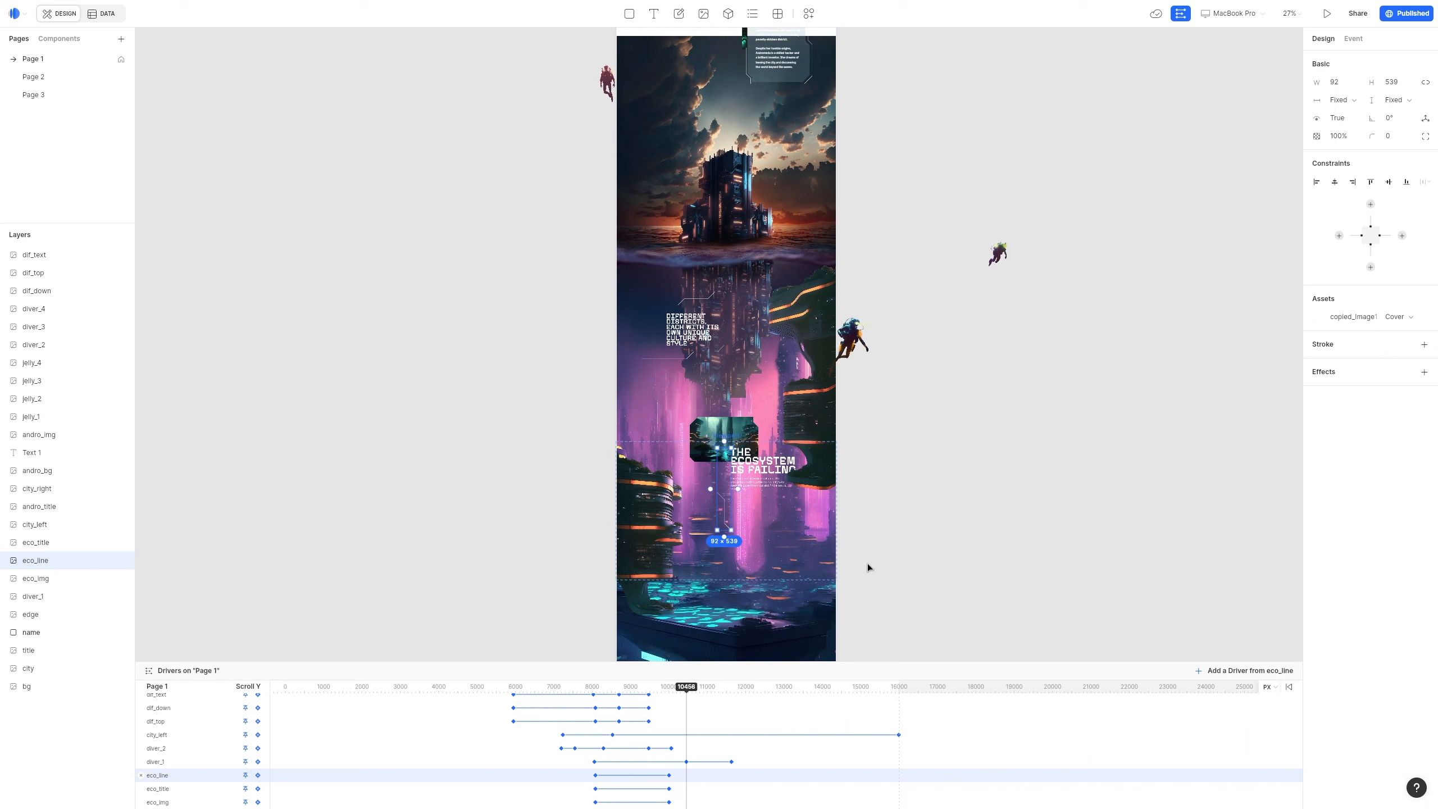
Raise eco_img, eco_title and eco_line with keyframes at scroll 10456, shifting the image left, and add further keyframes at about 11350
scroll(867, 563, up, 5)
click(612, 348)
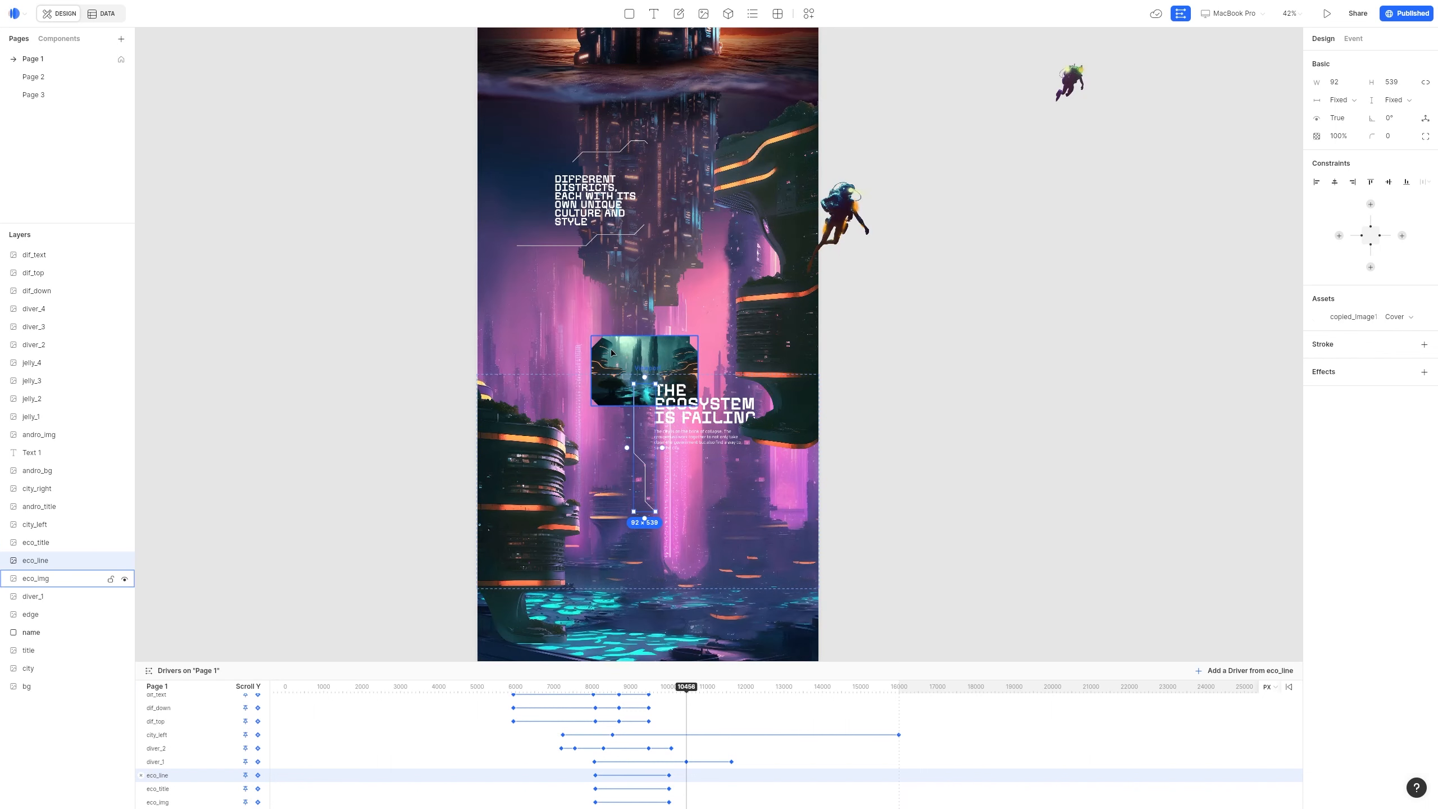
drag(658, 349, 641, 331)
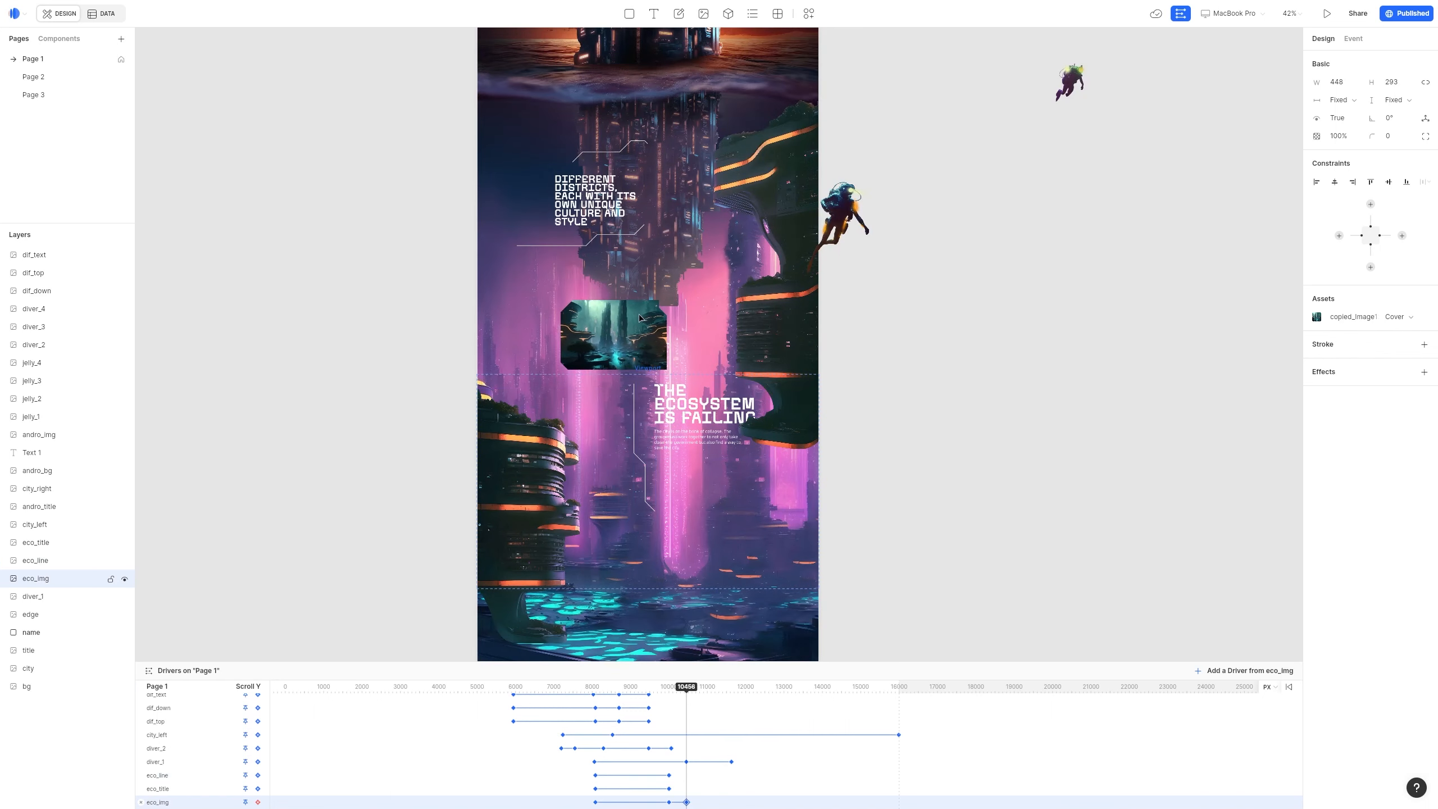
click(692, 410)
click(642, 454)
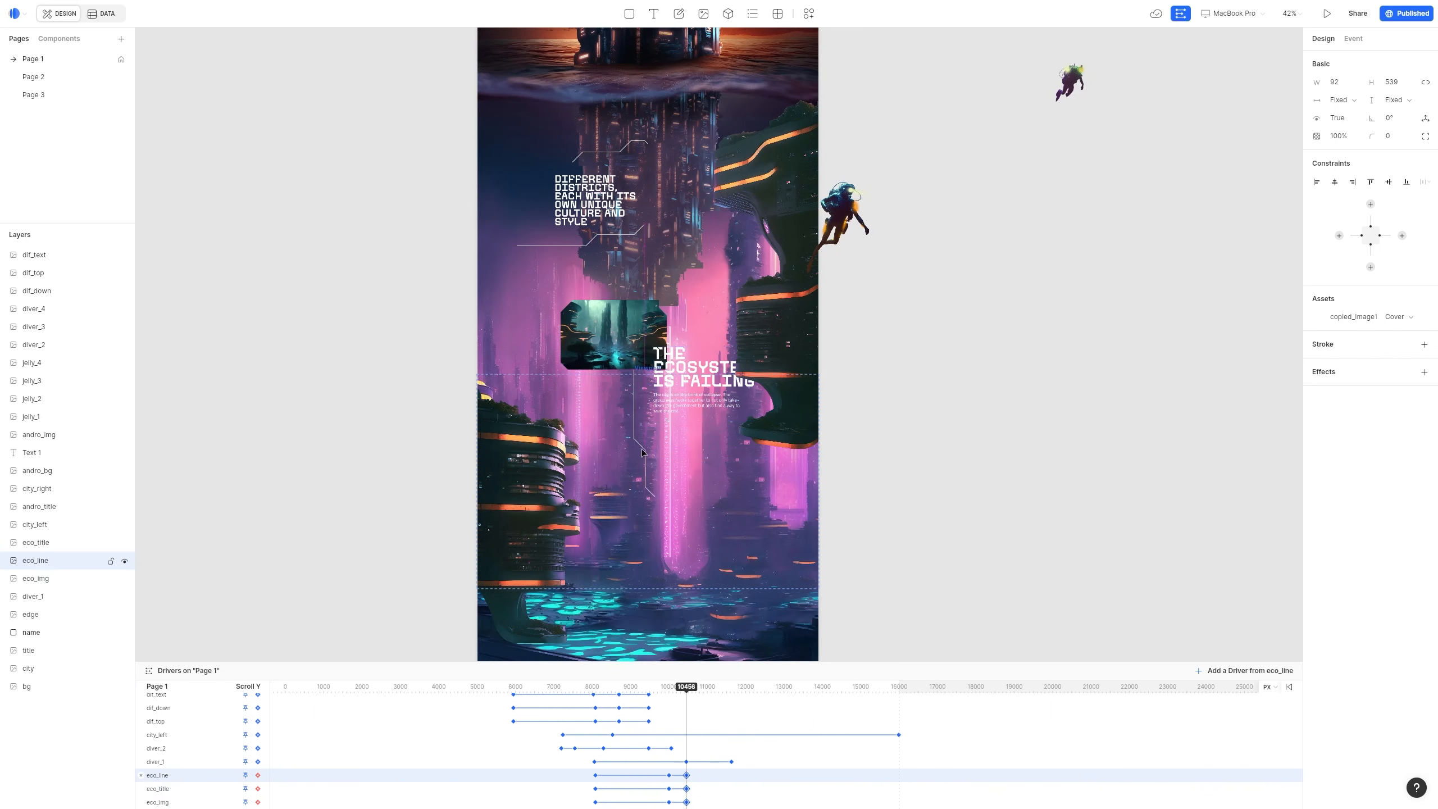
mouse_move(686, 687)
mouse_down()
mouse_move(635, 686)
mouse_move(703, 688)
mouse_up()
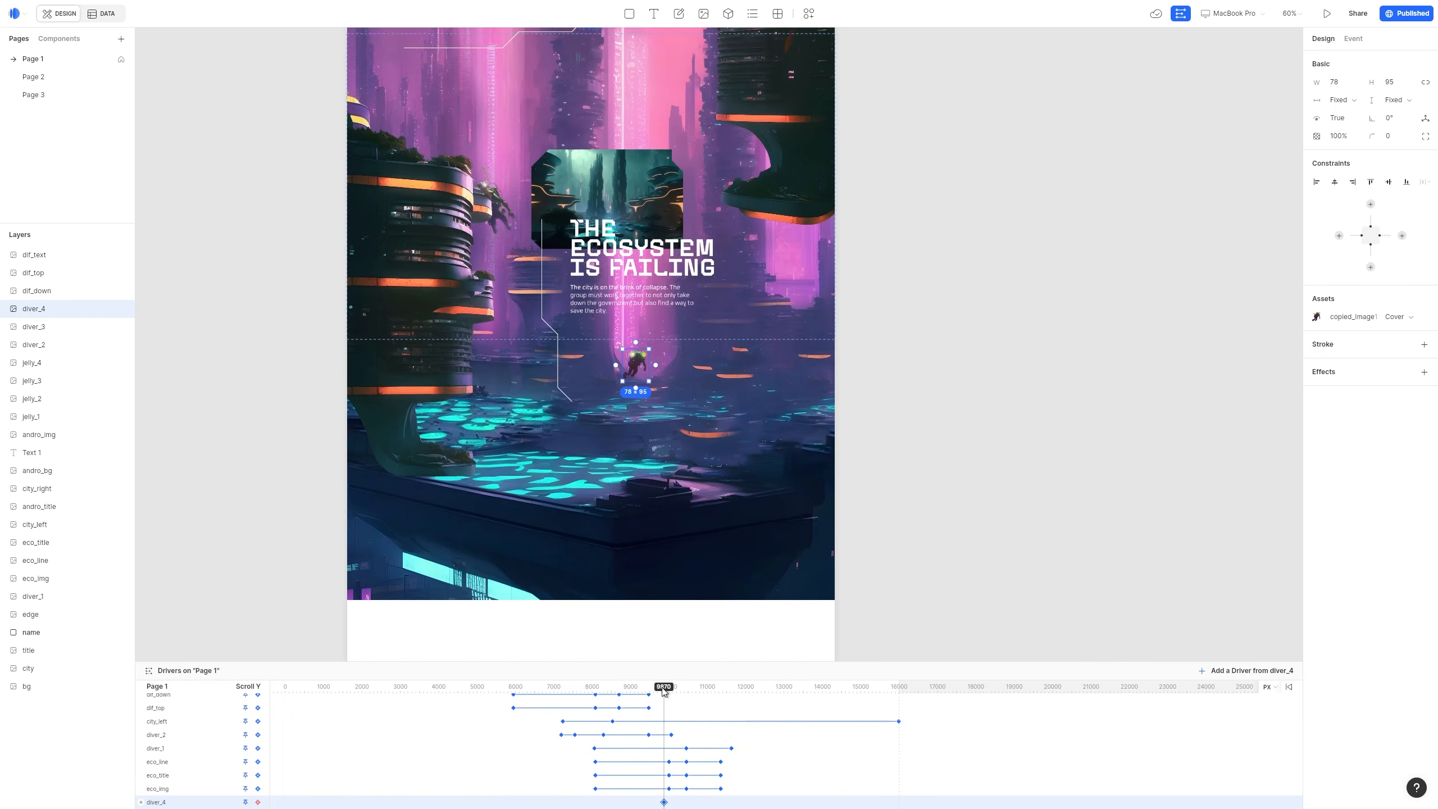
Keyframe diver_4 near the page's right side at scroll 11027, and preview its motion through the ecosystem section
drag(665, 687, 711, 689)
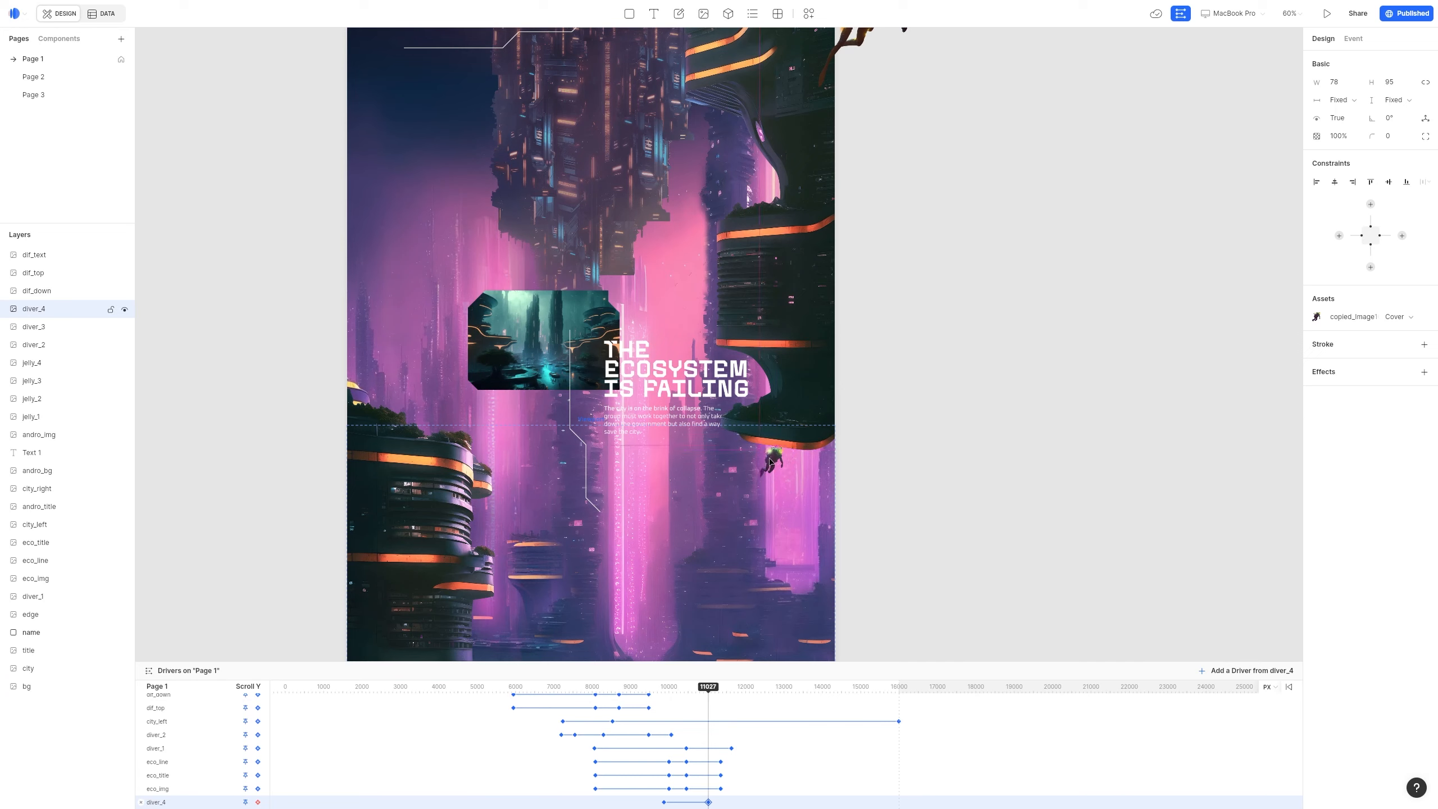
scroll(676, 480, down, 3)
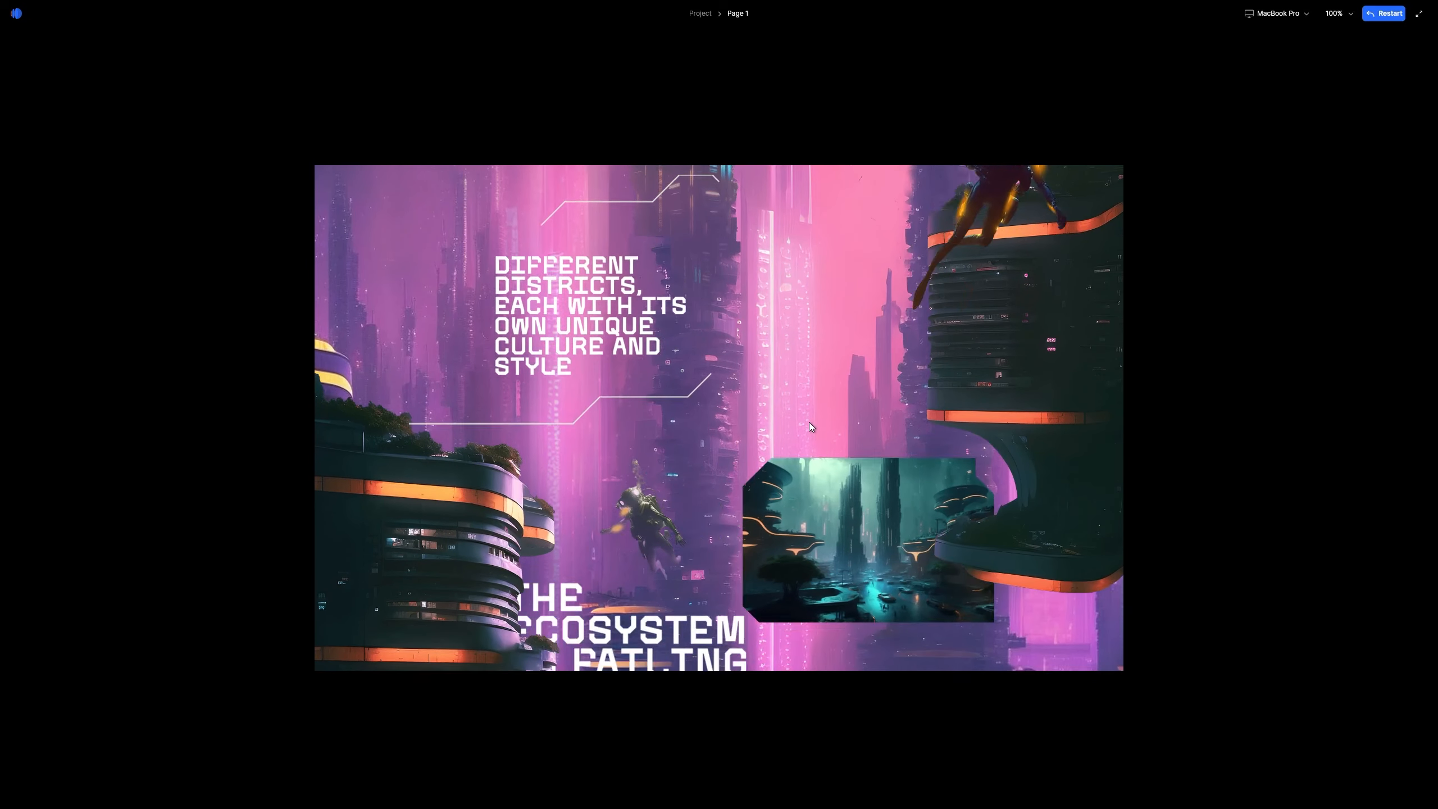
scroll(811, 426, down, 7)
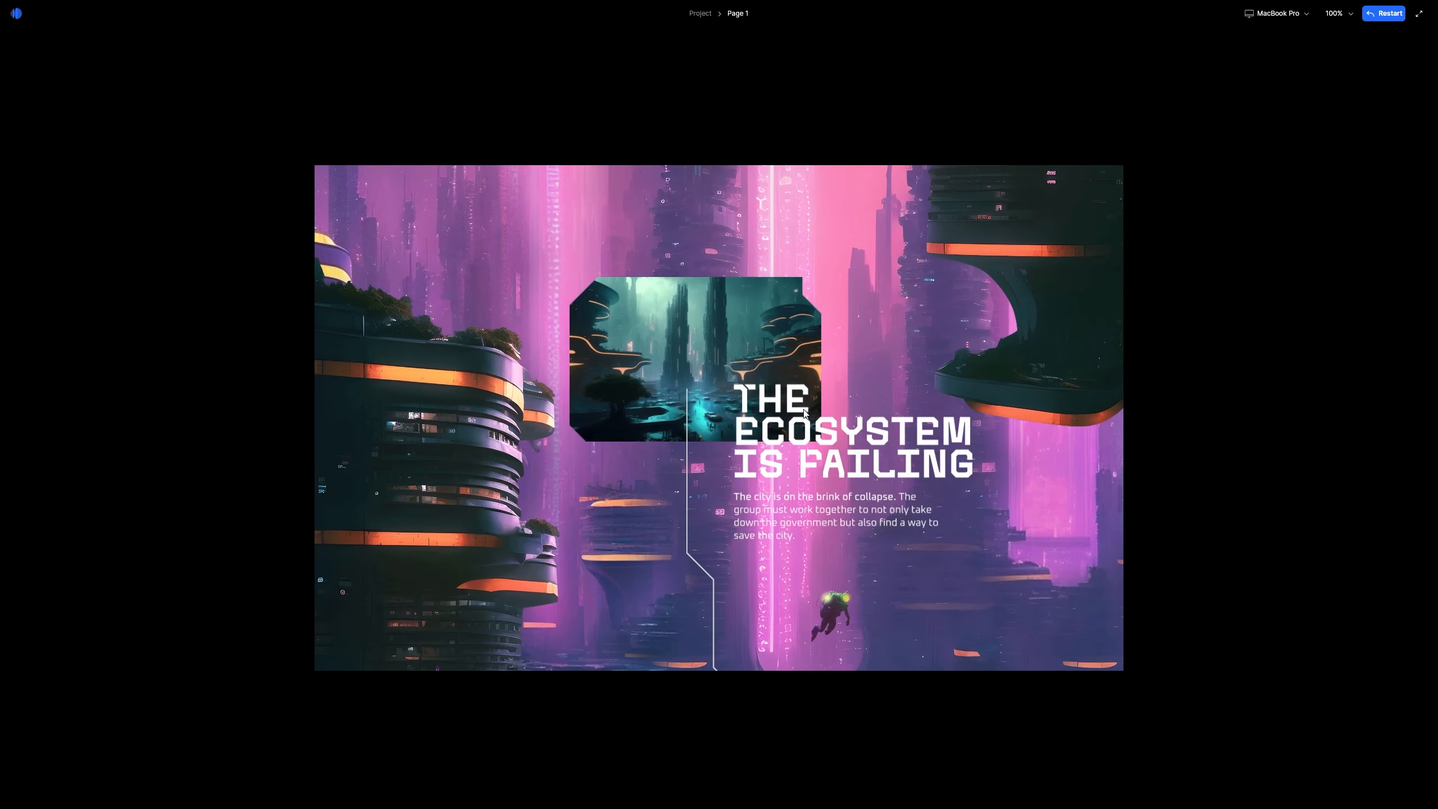
scroll(802, 407, down, 5)
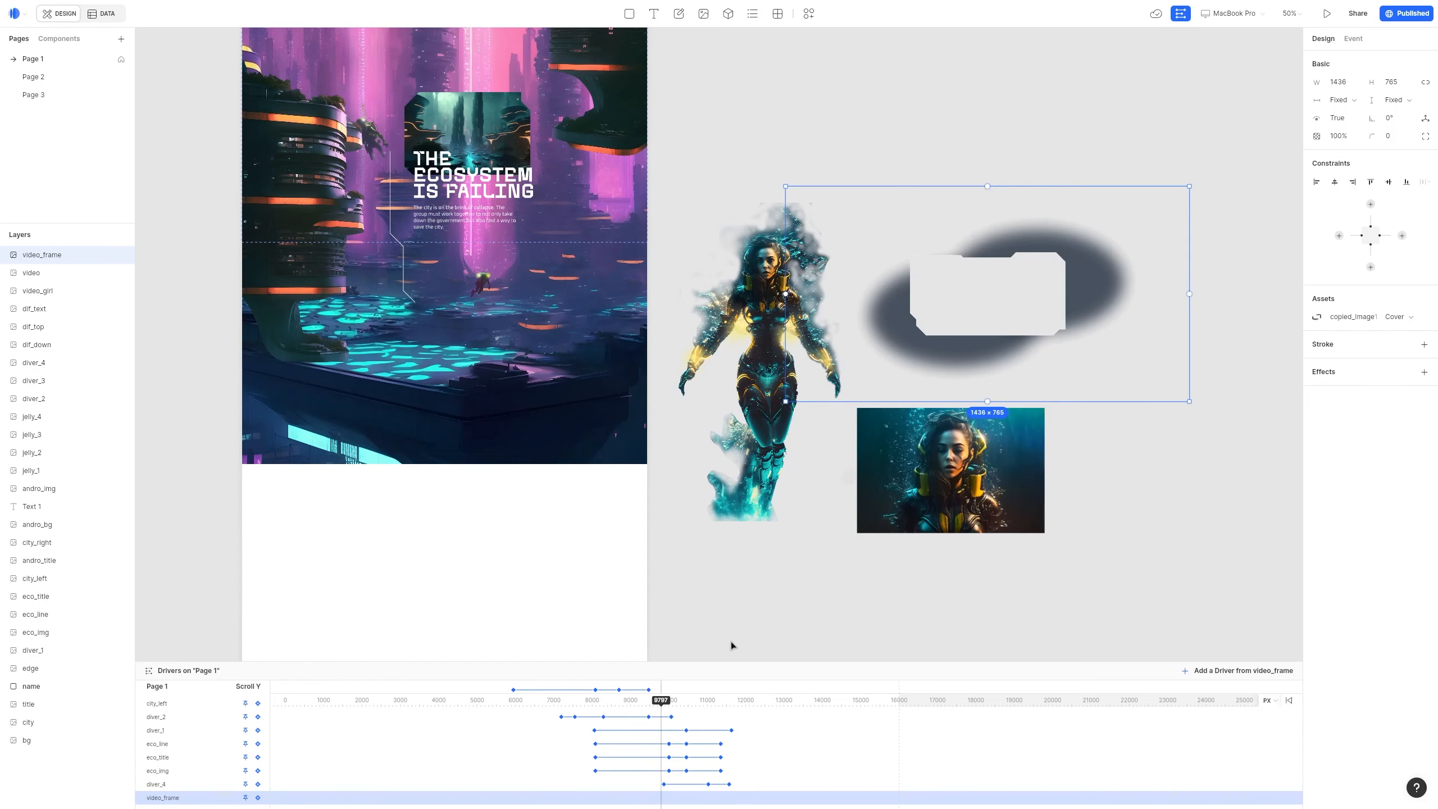
At about scroll 9695, place video_girl on the cyan pool platform and scale it down to 187 × 281
click(730, 646)
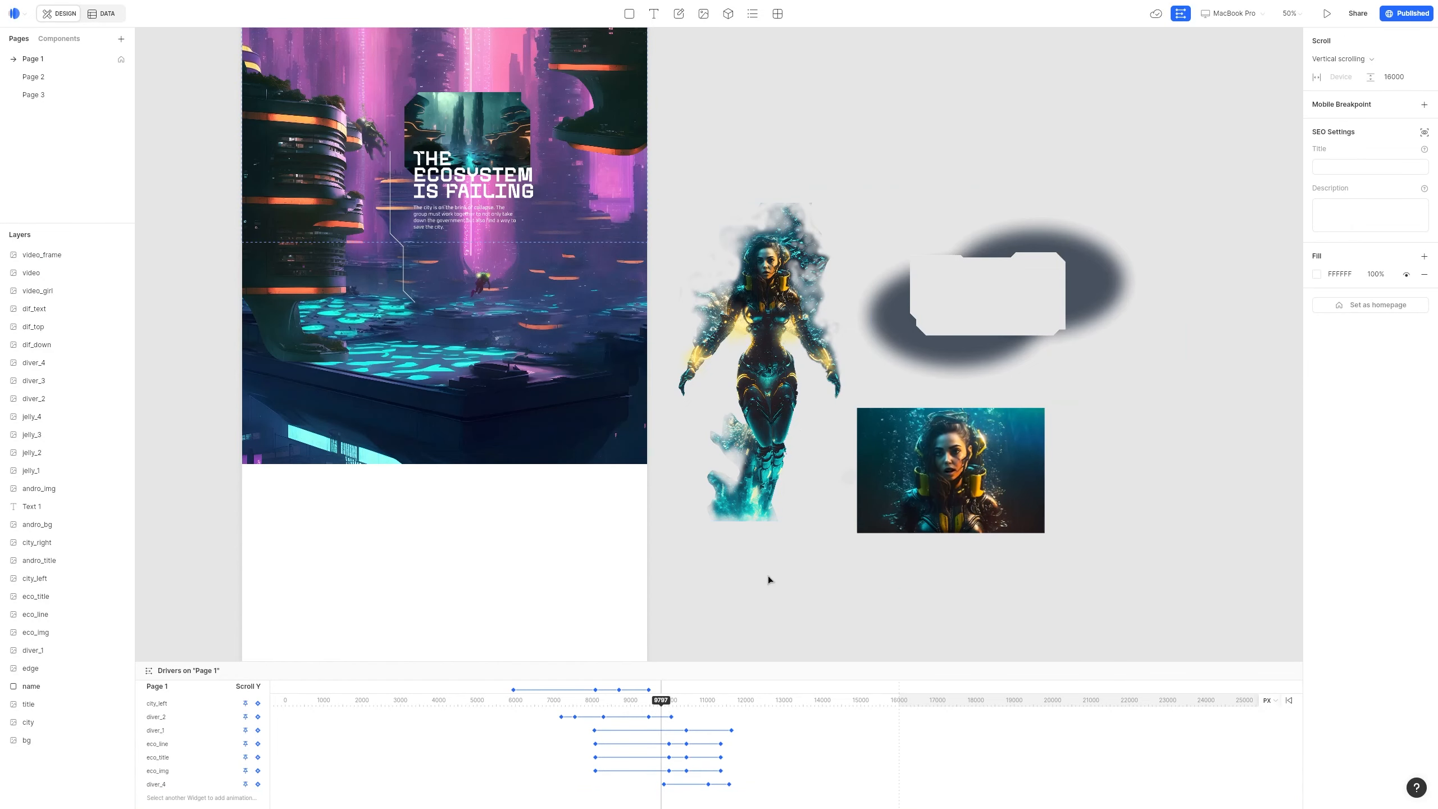
click(822, 501)
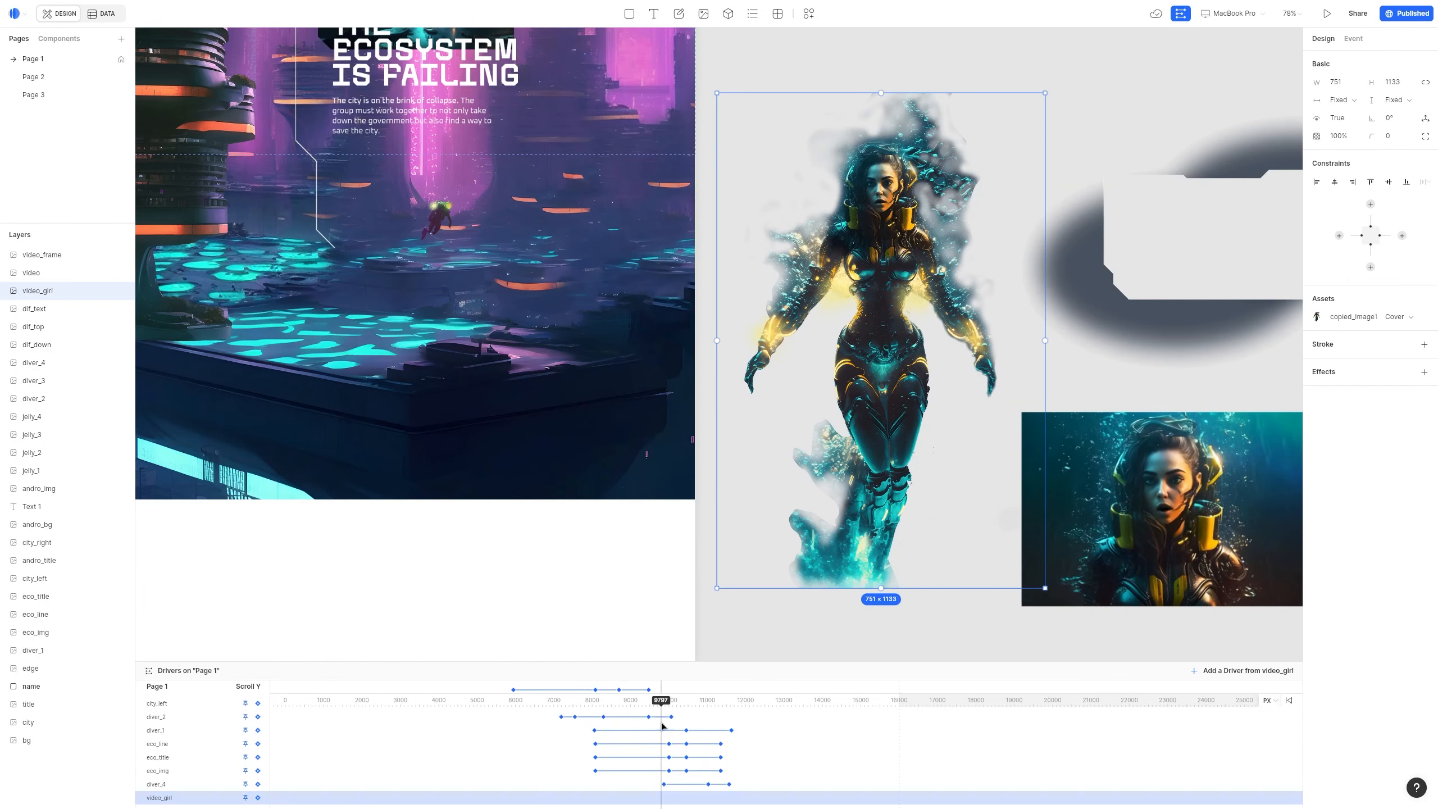
drag(662, 702, 658, 703)
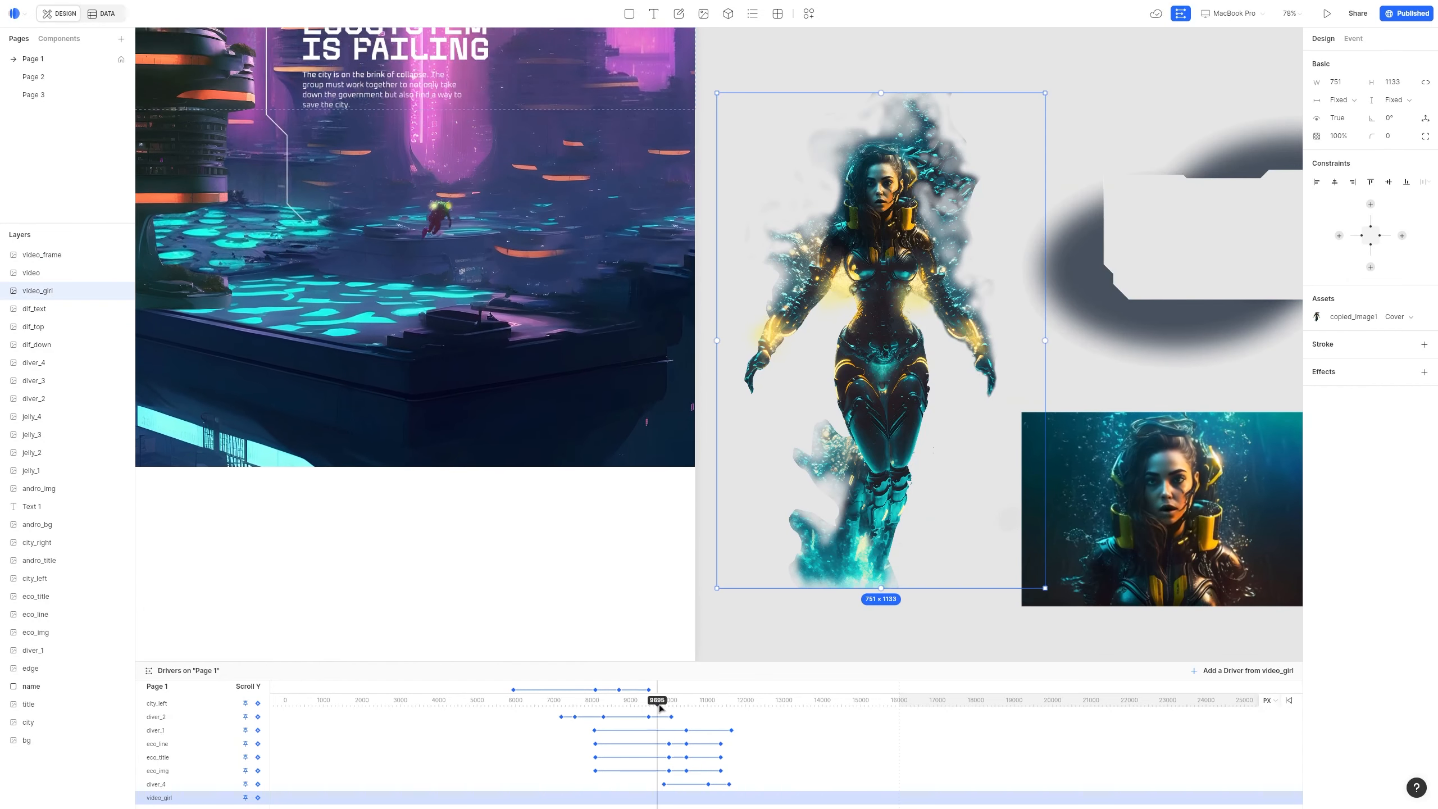
scroll(636, 604, down, 5)
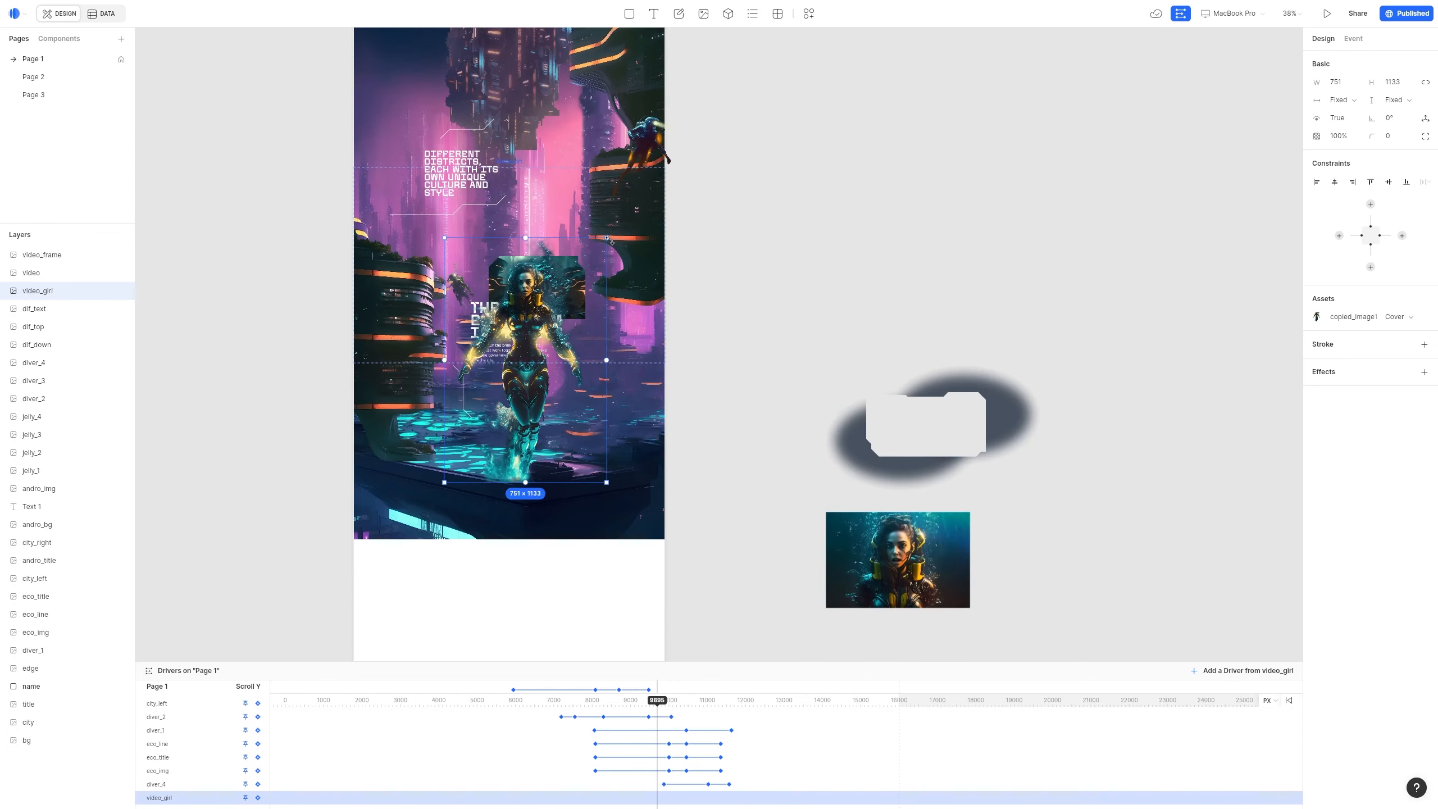
scroll(511, 424, up, 10)
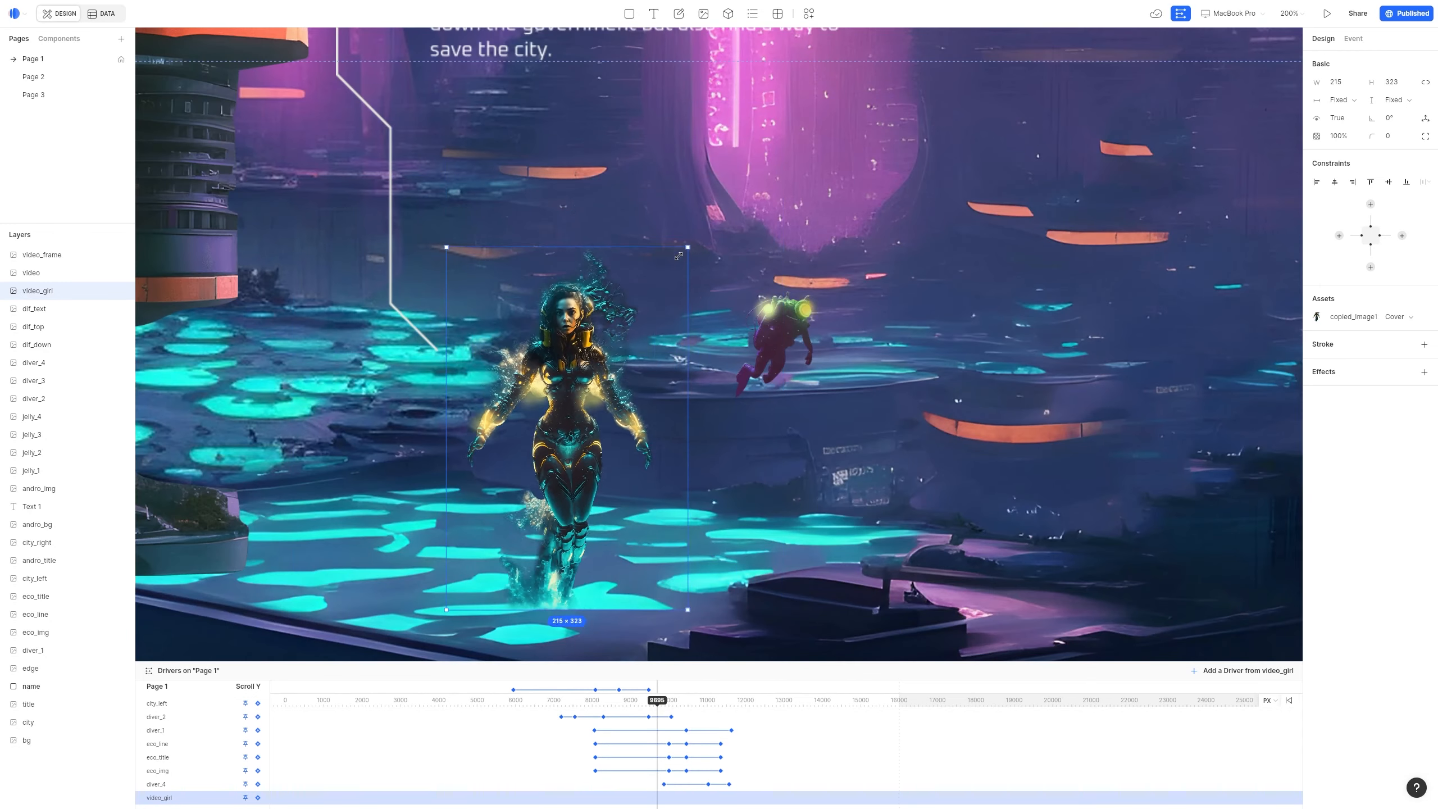
scroll(628, 433, down, 5)
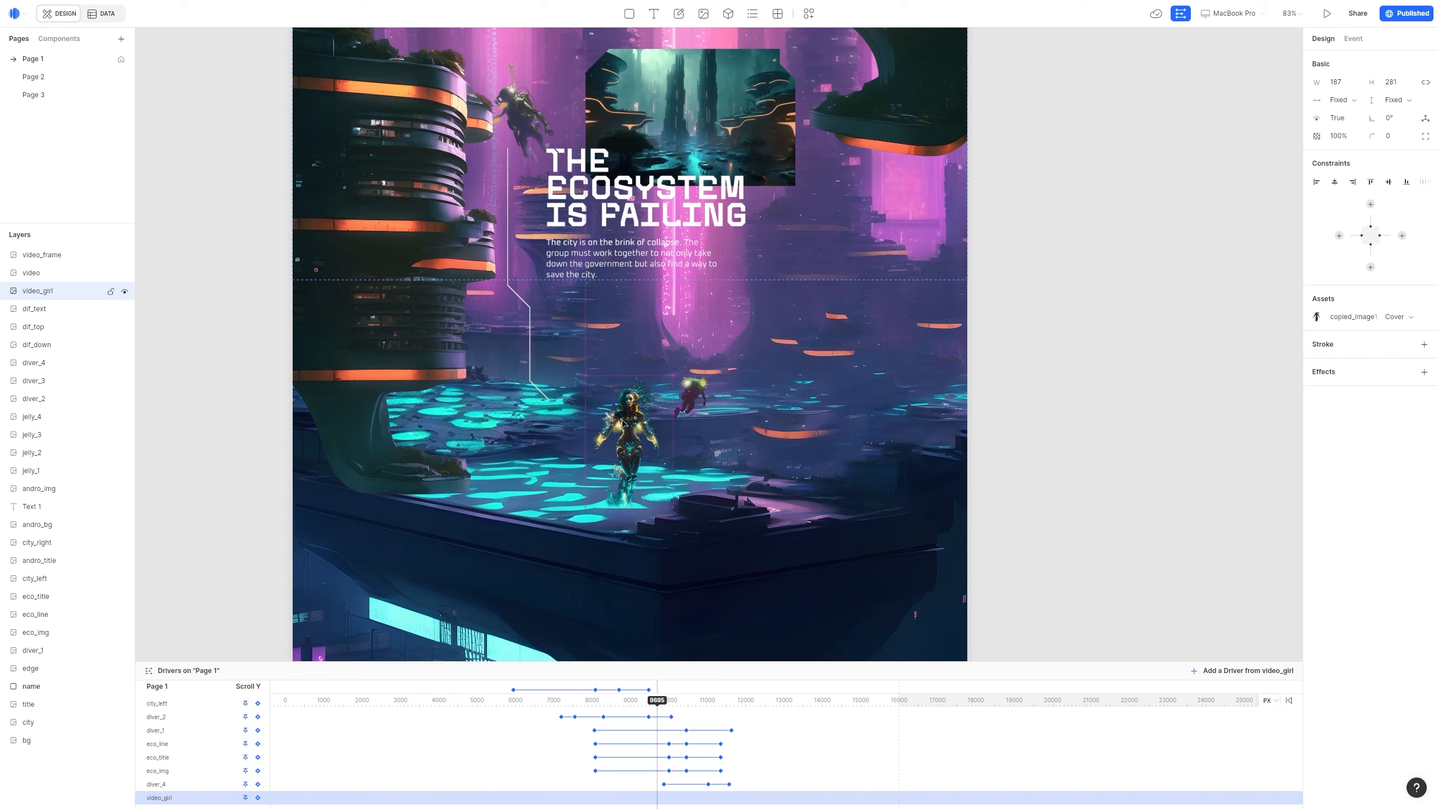
drag(625, 423, 626, 423)
Shrink the video layer to 111 × 72, lower its opacity to 62%, and align its face with video_girl's head
scroll(627, 424, down, 5)
drag(1045, 575, 648, 435)
scroll(650, 435, up, 6)
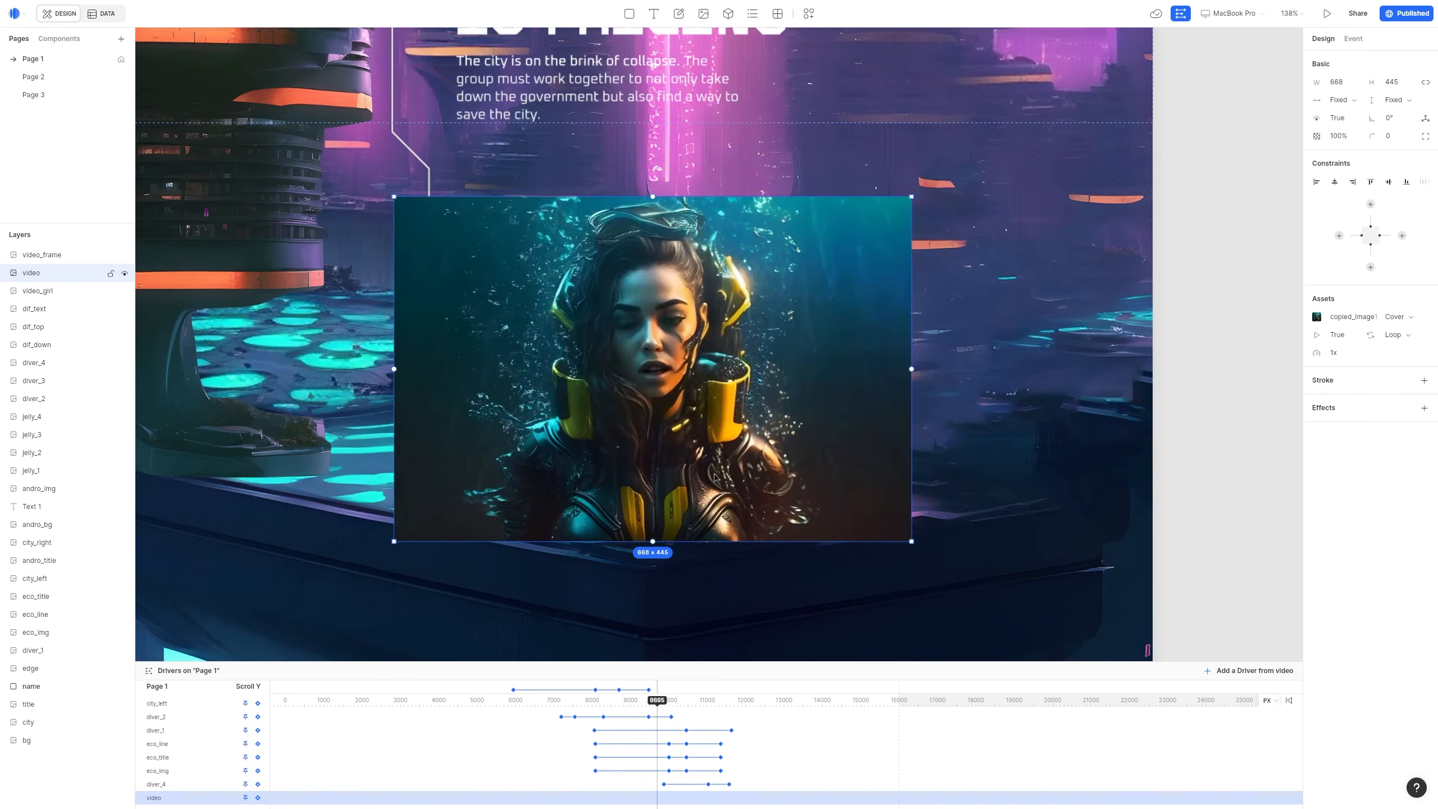
drag(911, 538, 654, 348)
scroll(599, 317, up, 10)
drag(1318, 136, 1297, 151)
drag(844, 127, 686, 234)
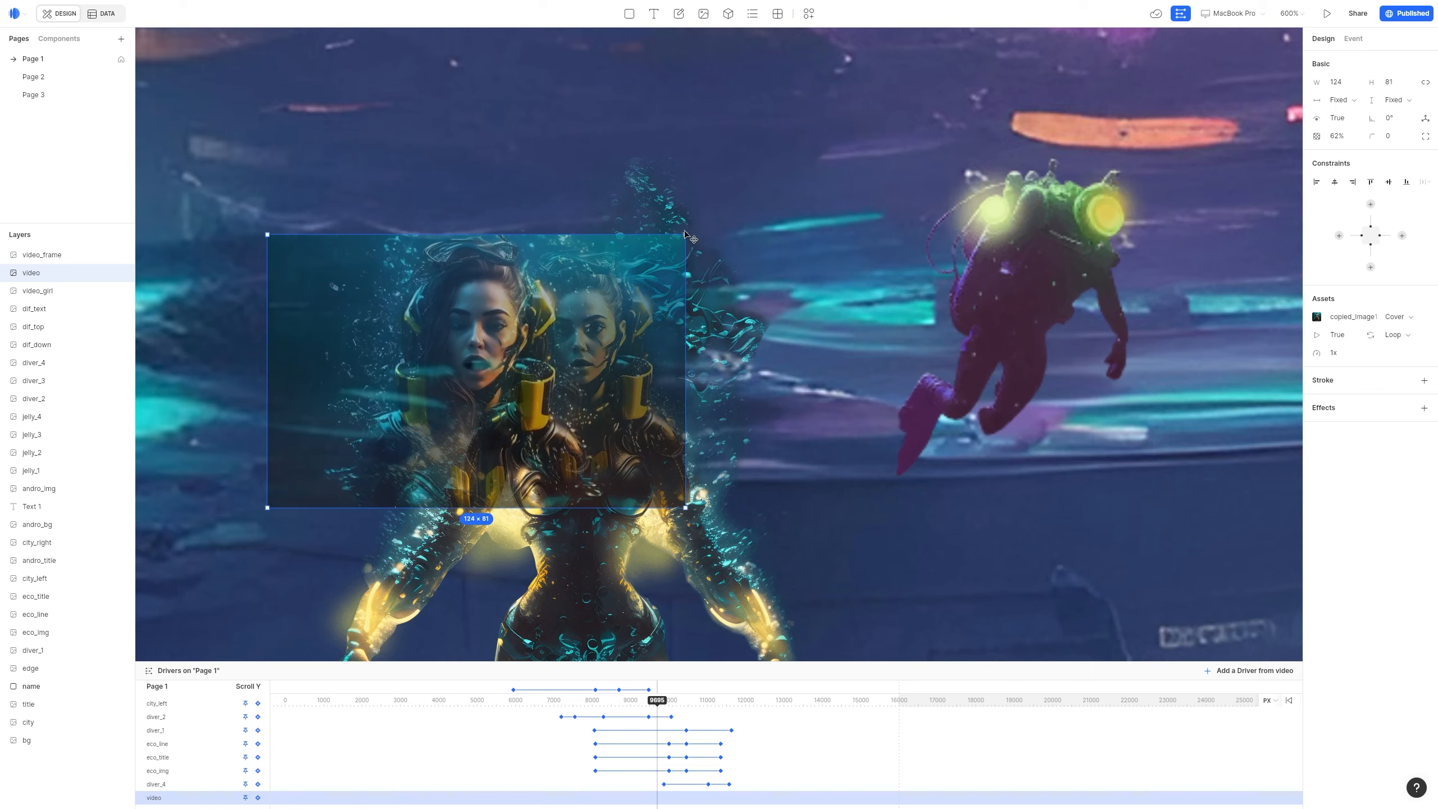
scroll(662, 386, up, 2)
drag(313, 534, 353, 510)
drag(594, 413, 594, 426)
drag(846, 523, 831, 512)
drag(728, 448, 731, 456)
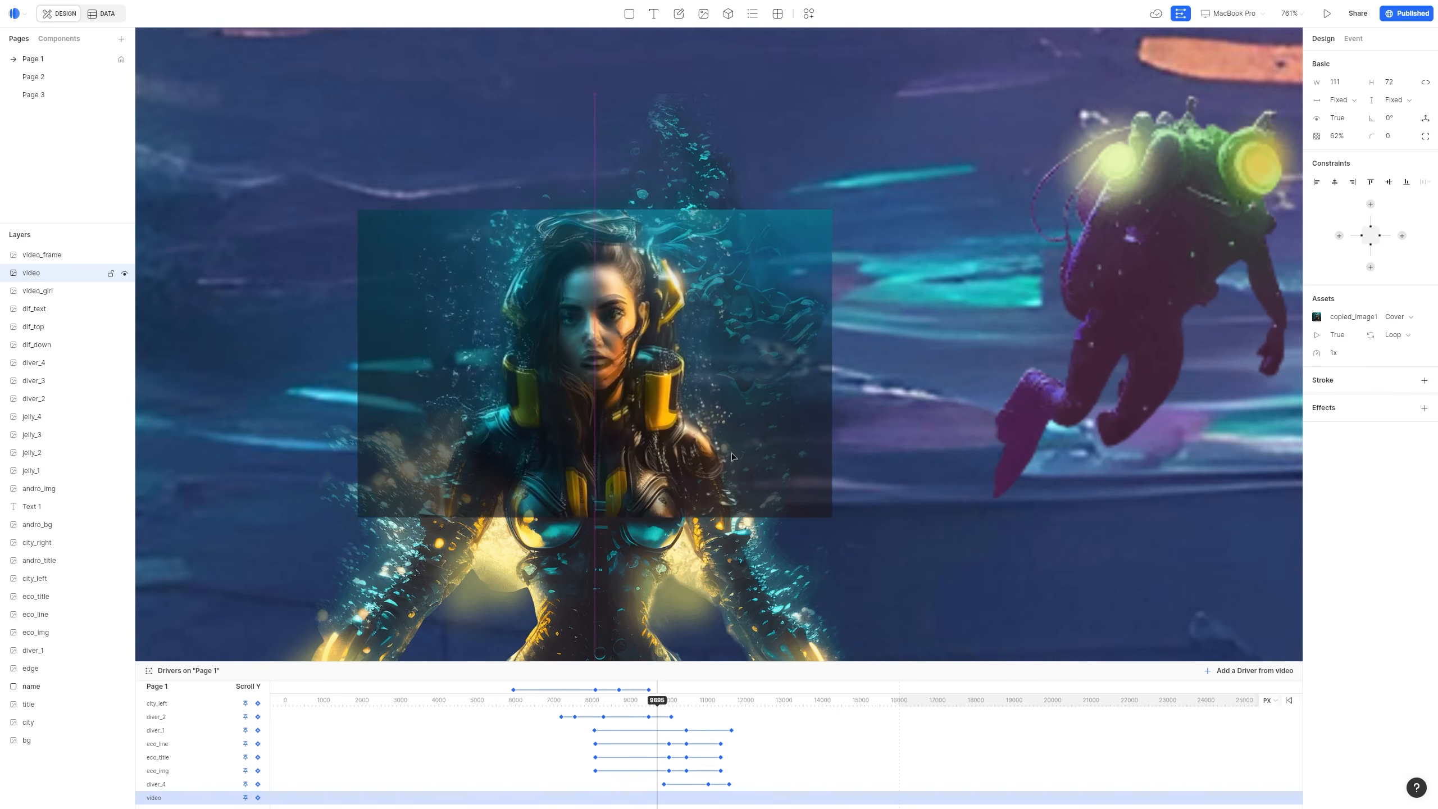
Centre video_frame around video_girl, scale it down to 1029 × 548, and set its opacity to 0%
scroll(728, 456, down, 15)
scroll(831, 409, up, 5)
click(1059, 391)
drag(1058, 391, 460, 395)
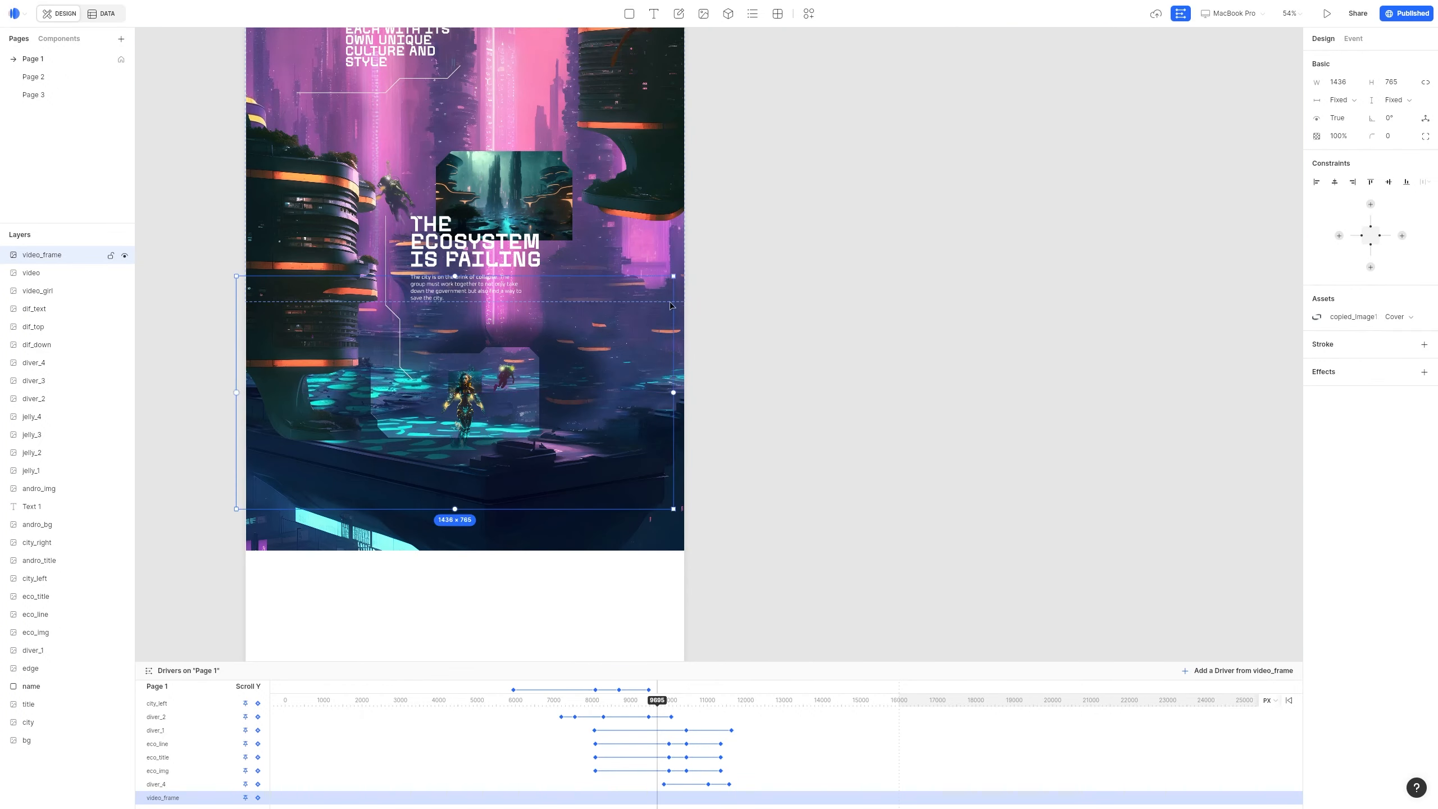
drag(669, 279, 549, 342)
scroll(390, 441, up, 3)
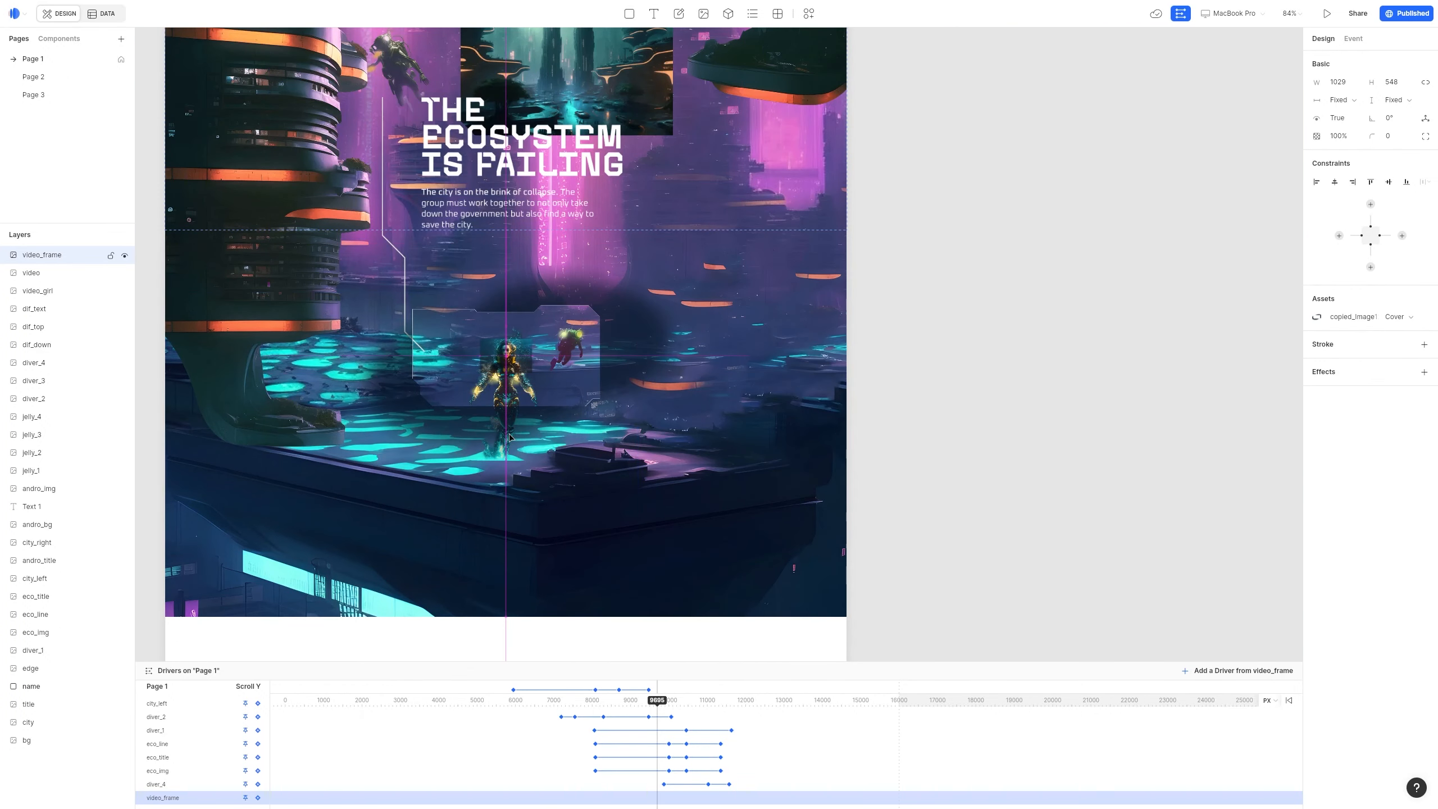
scroll(487, 401, up, 3)
drag(1337, 141, 934, 148)
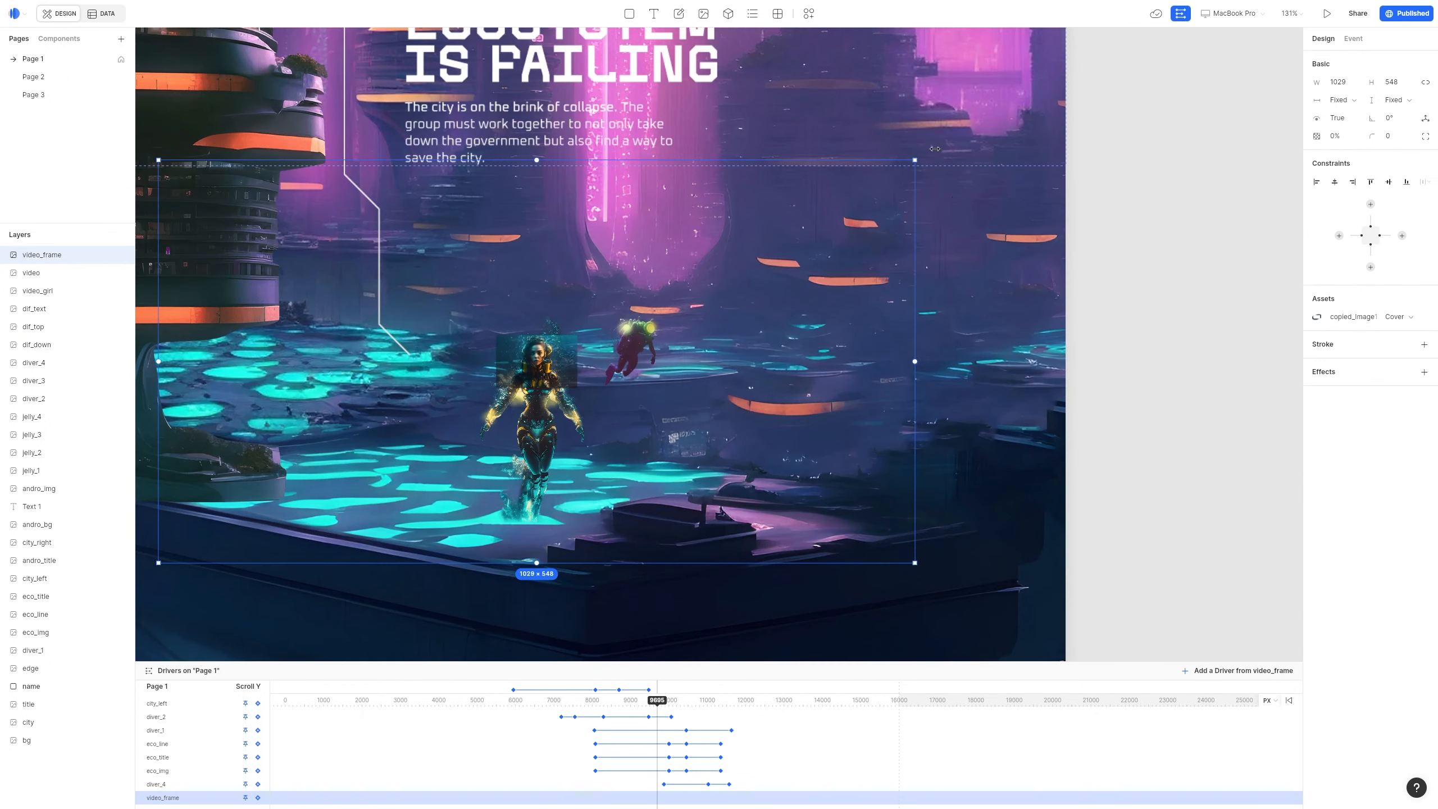
Set the video layer's opacity to 0% and add keyframes for video, video_girl and video_frame at about scroll 9695
click(44, 275)
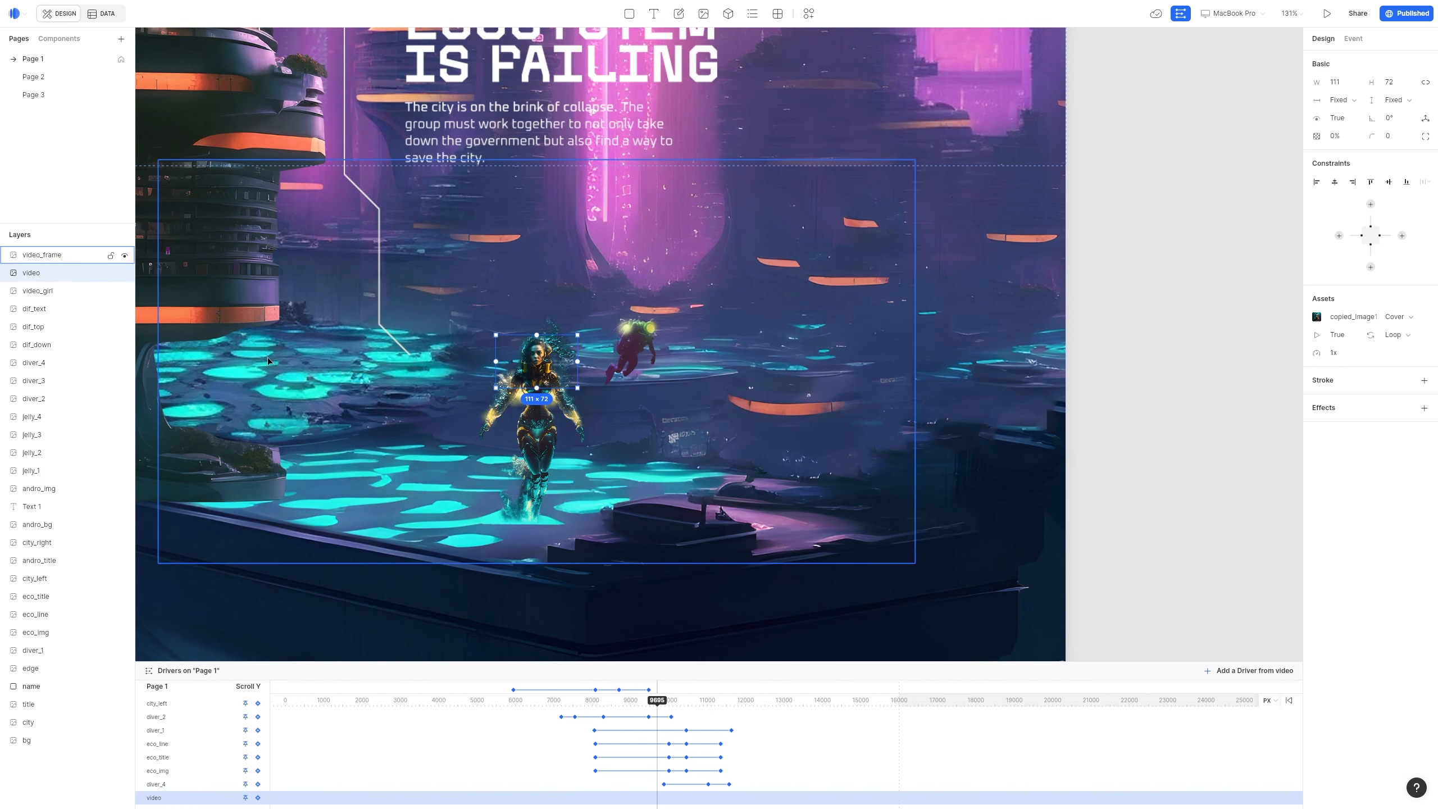
scroll(509, 390, down, 10)
click(258, 797)
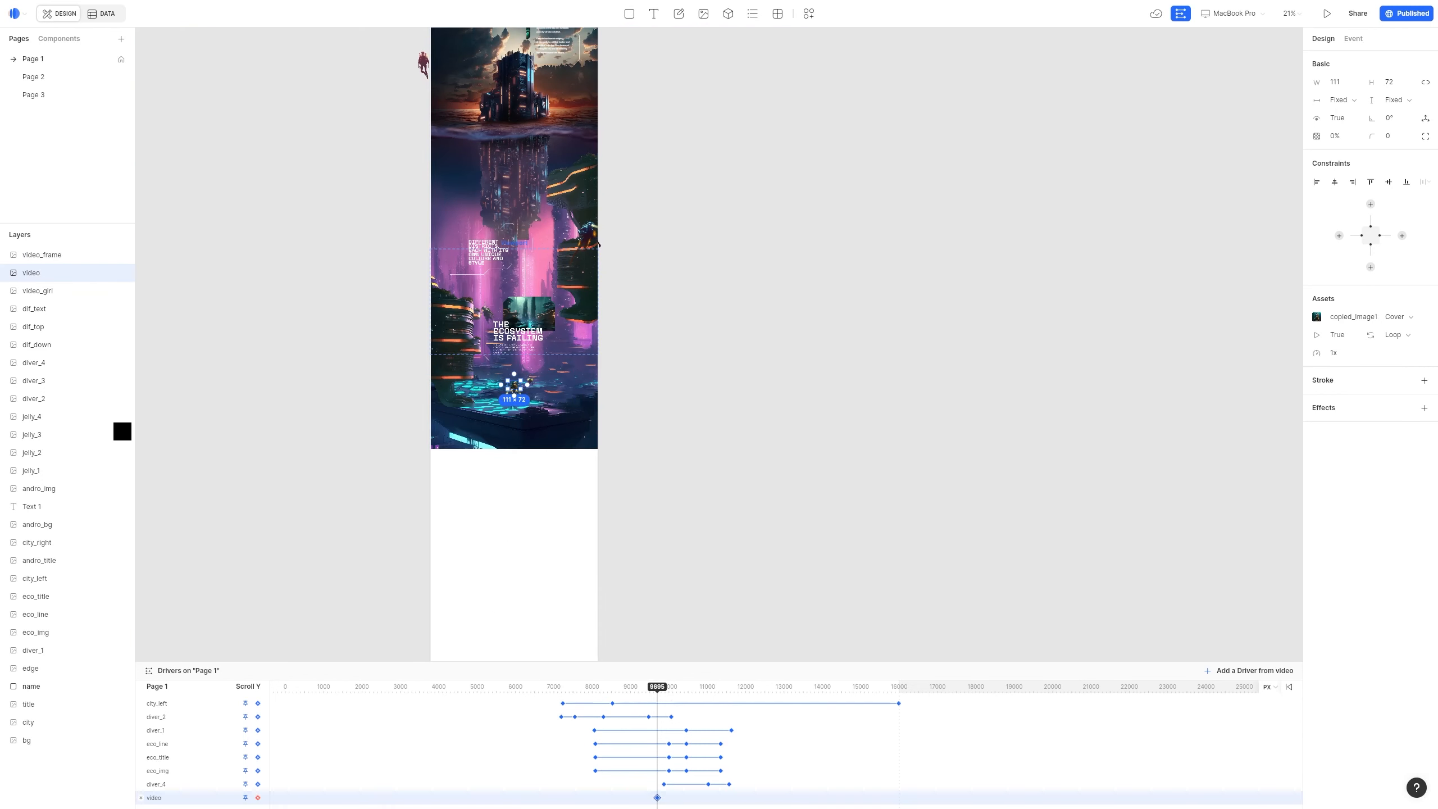
click(51, 290)
click(258, 801)
click(43, 255)
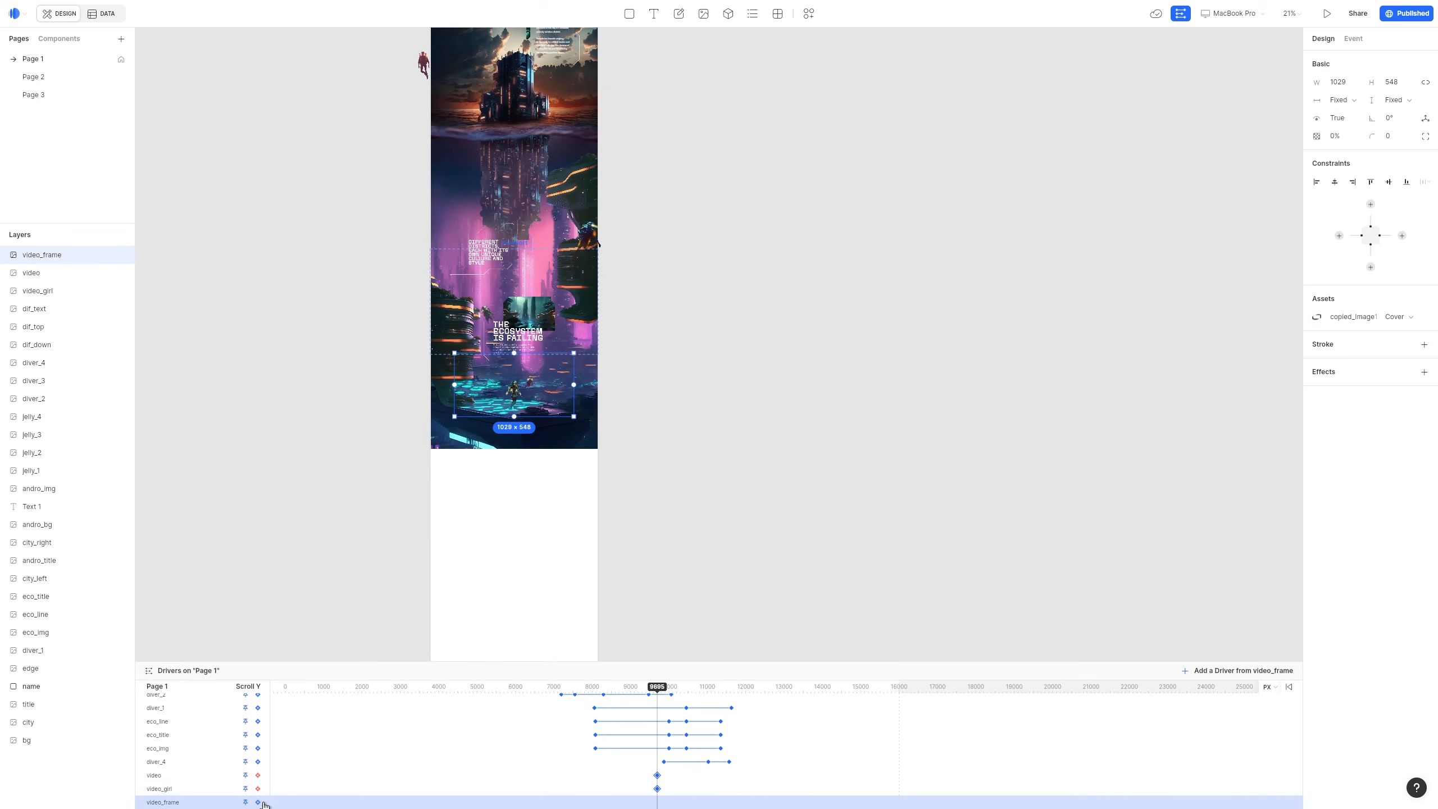
scroll(513, 506, up, 2)
At about scroll 12570, move video_frame, video and video_girl together back down onto the cyan platform and keyframe them
drag(674, 698, 767, 690)
shift+click(59, 291)
drag(485, 303, 528, 520)
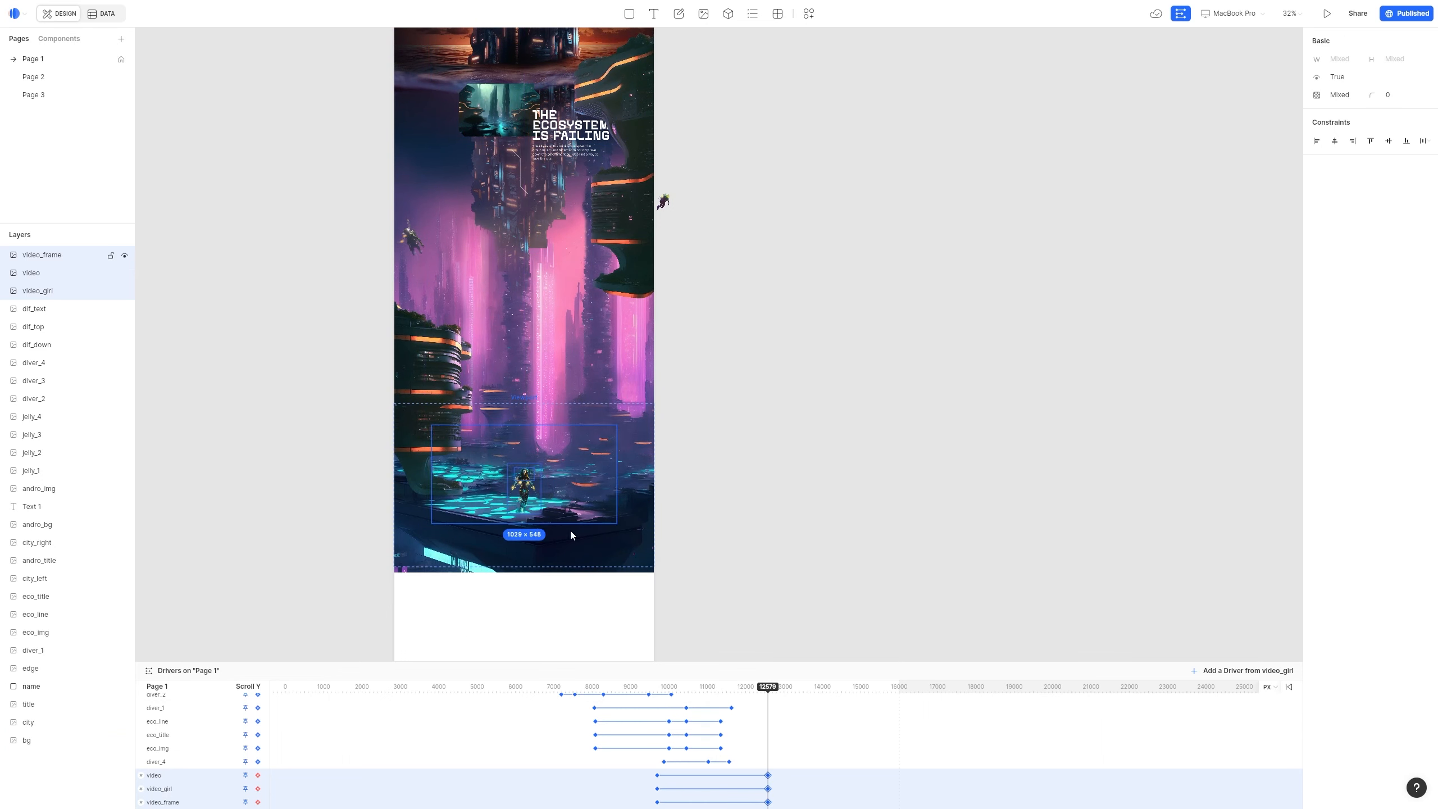
scroll(571, 534, up, 10)
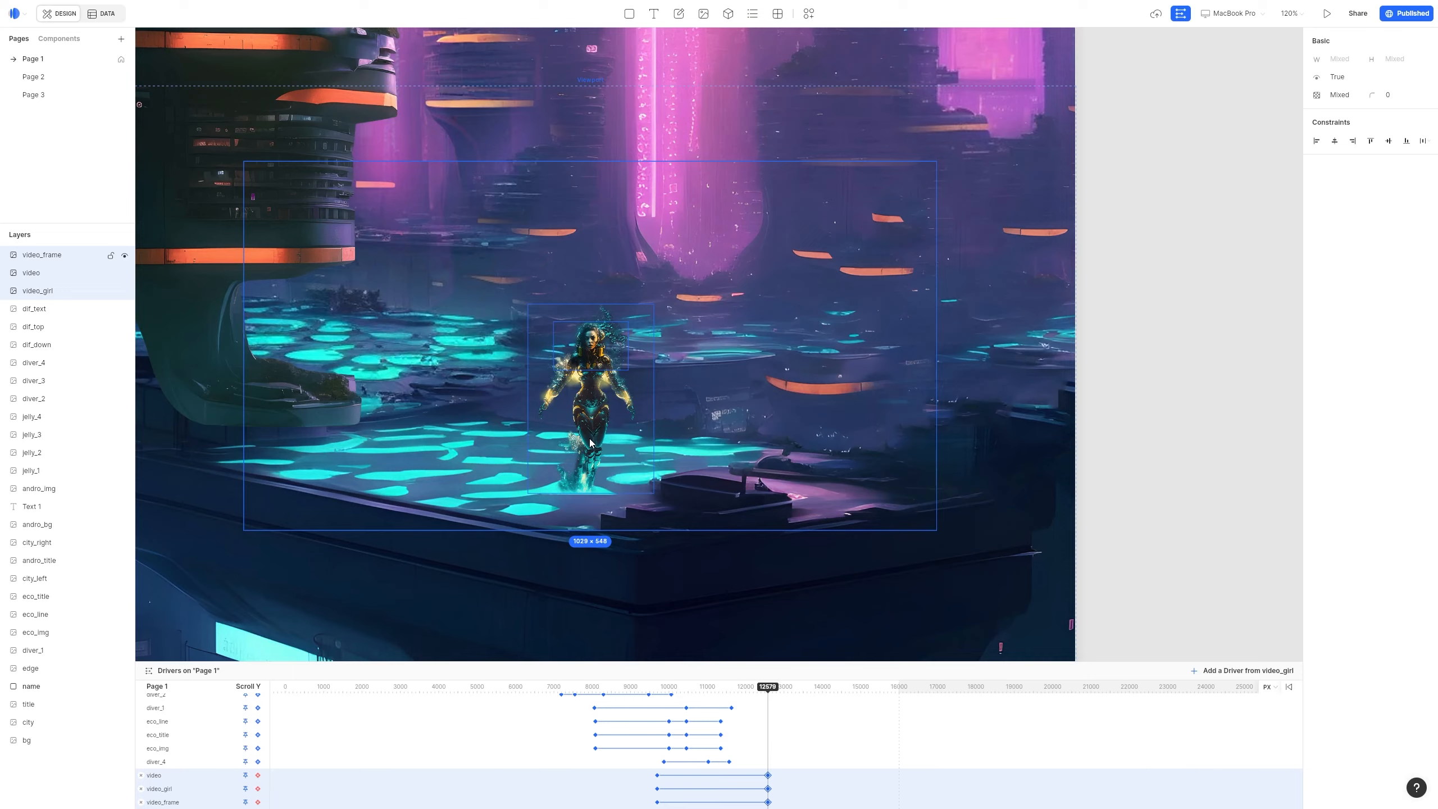
Preview the page and scroll through the ecosystem section down to video_girl on the platform
scroll(589, 442, down, 8)
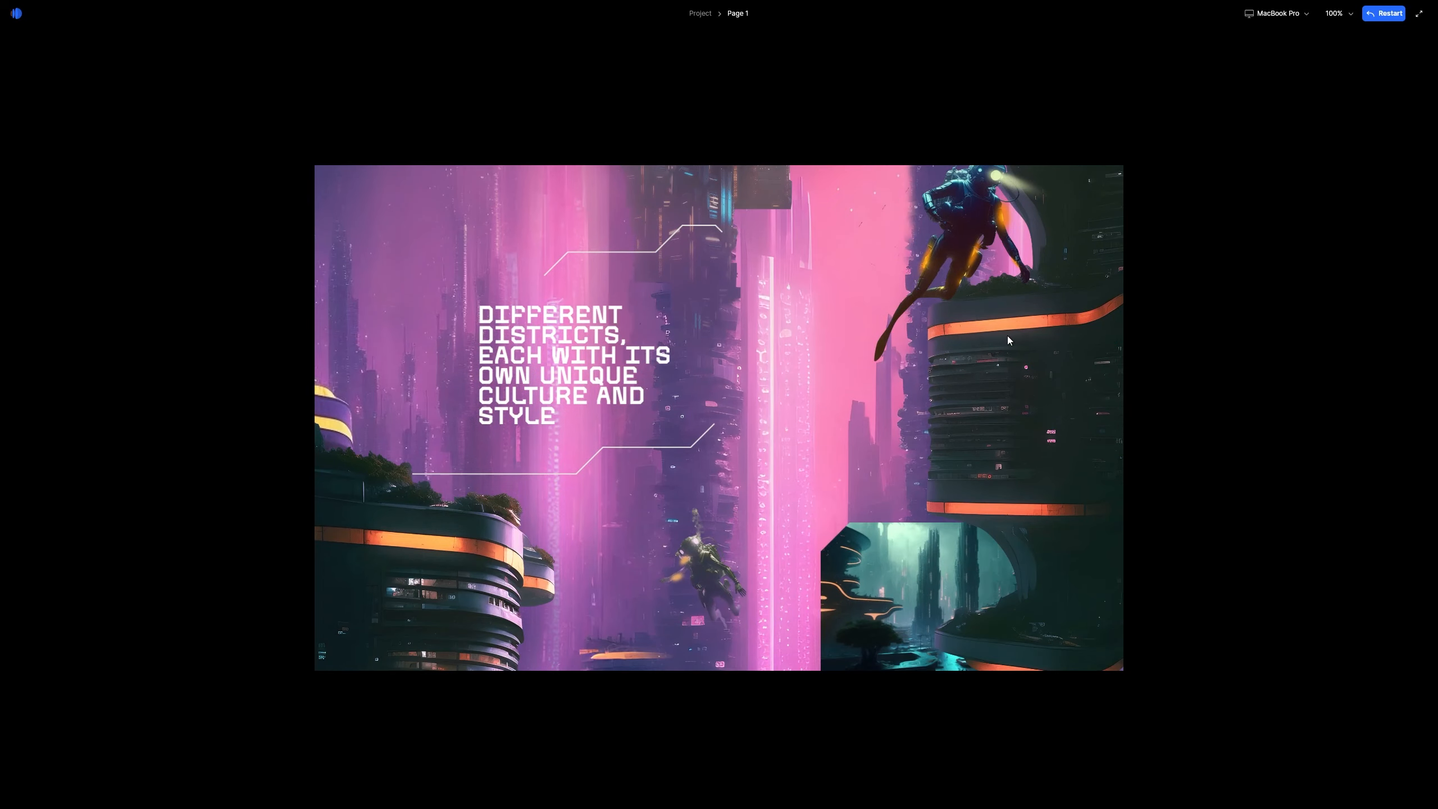
scroll(1007, 335, down, 10)
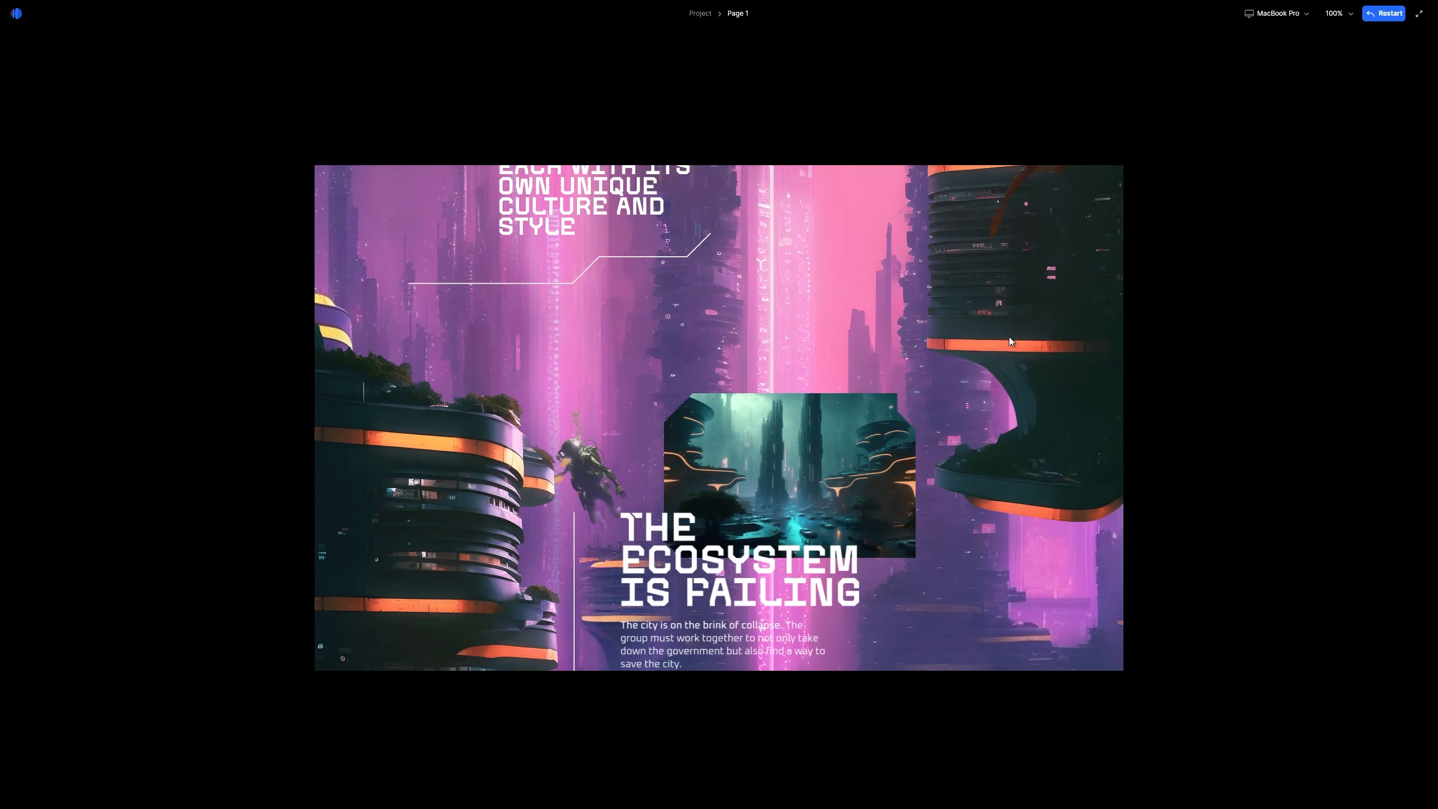
scroll(996, 336, down, 5)
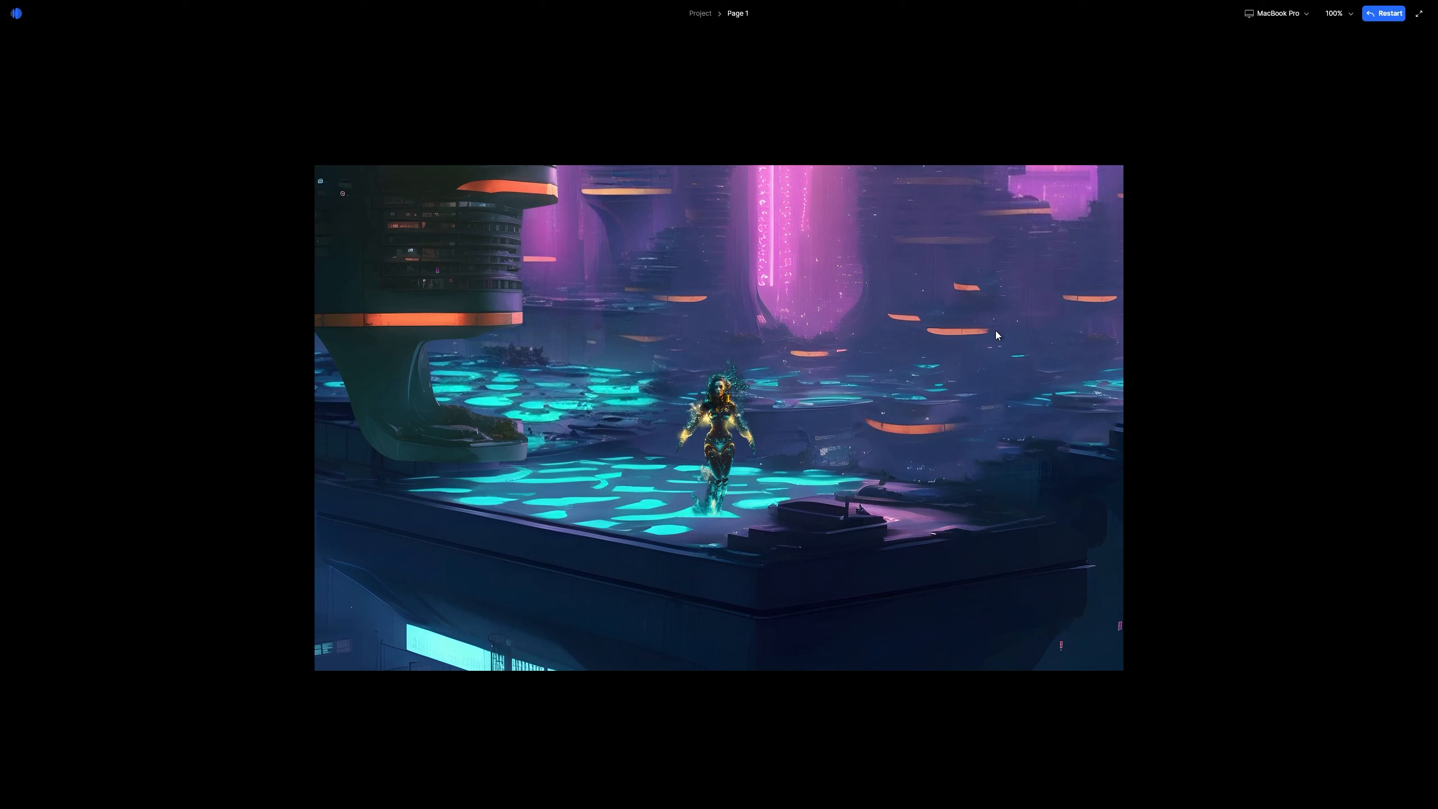
Exit the preview and delete the bg layer's last keyframe at scroll 16000
key(Escape)
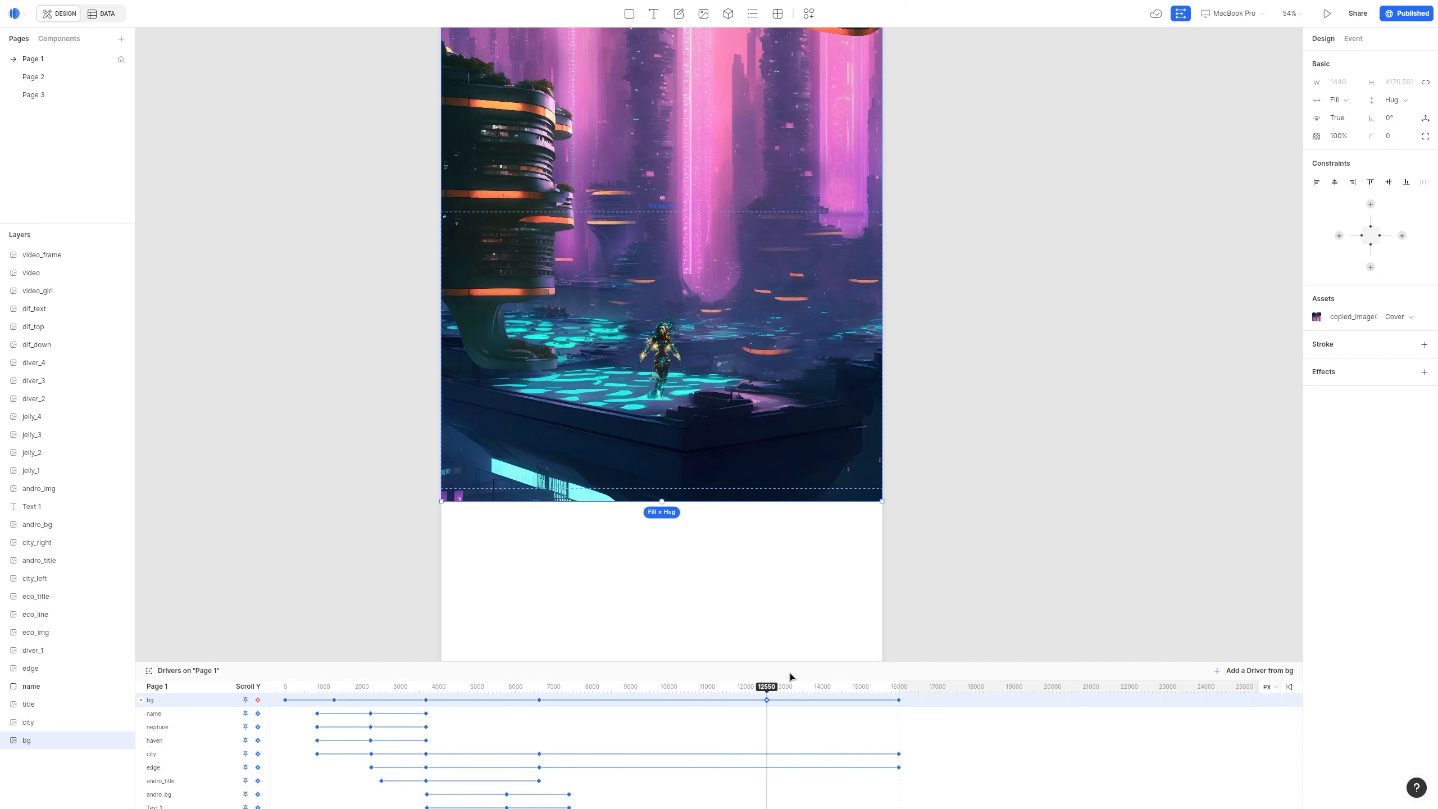
drag(766, 689, 768, 689)
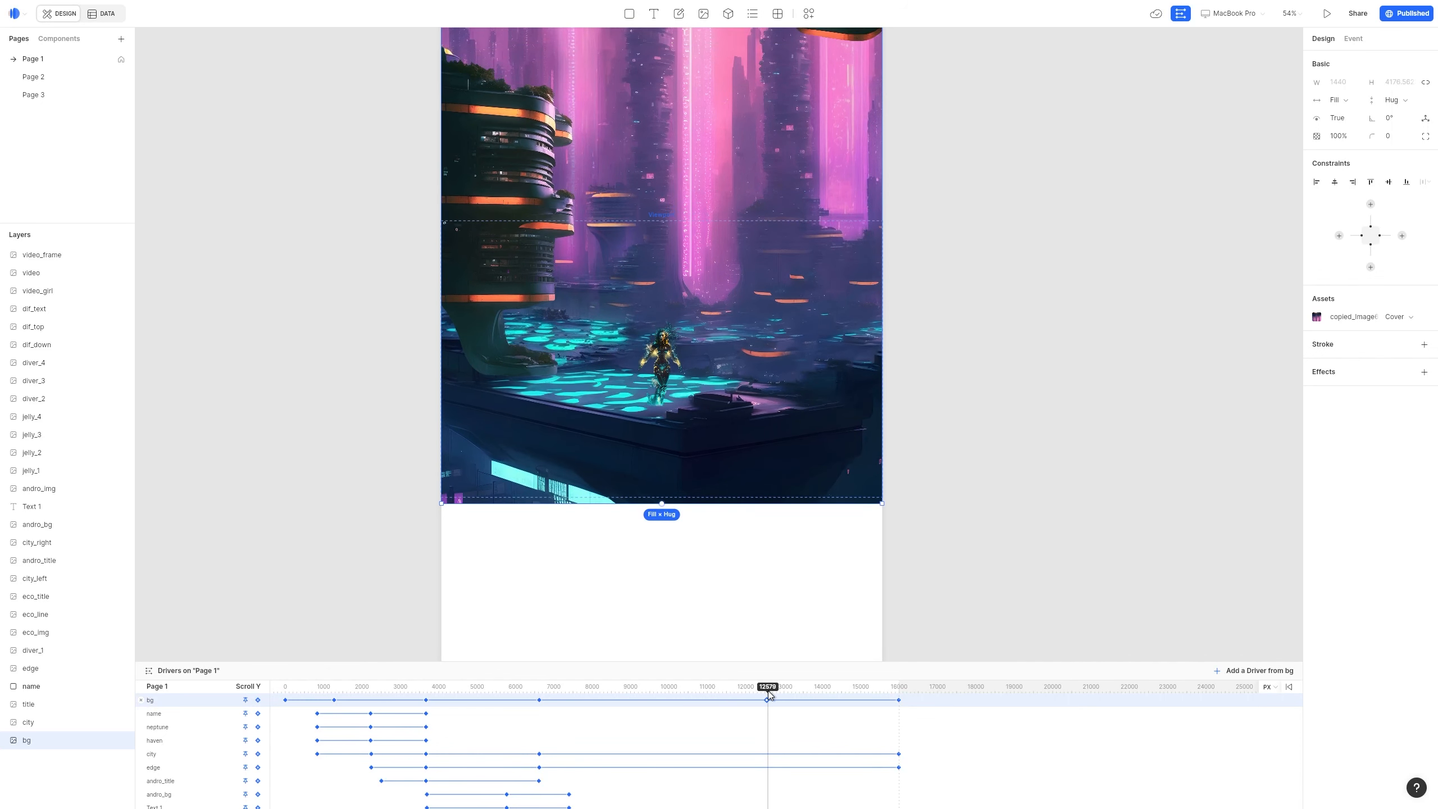
click(767, 700)
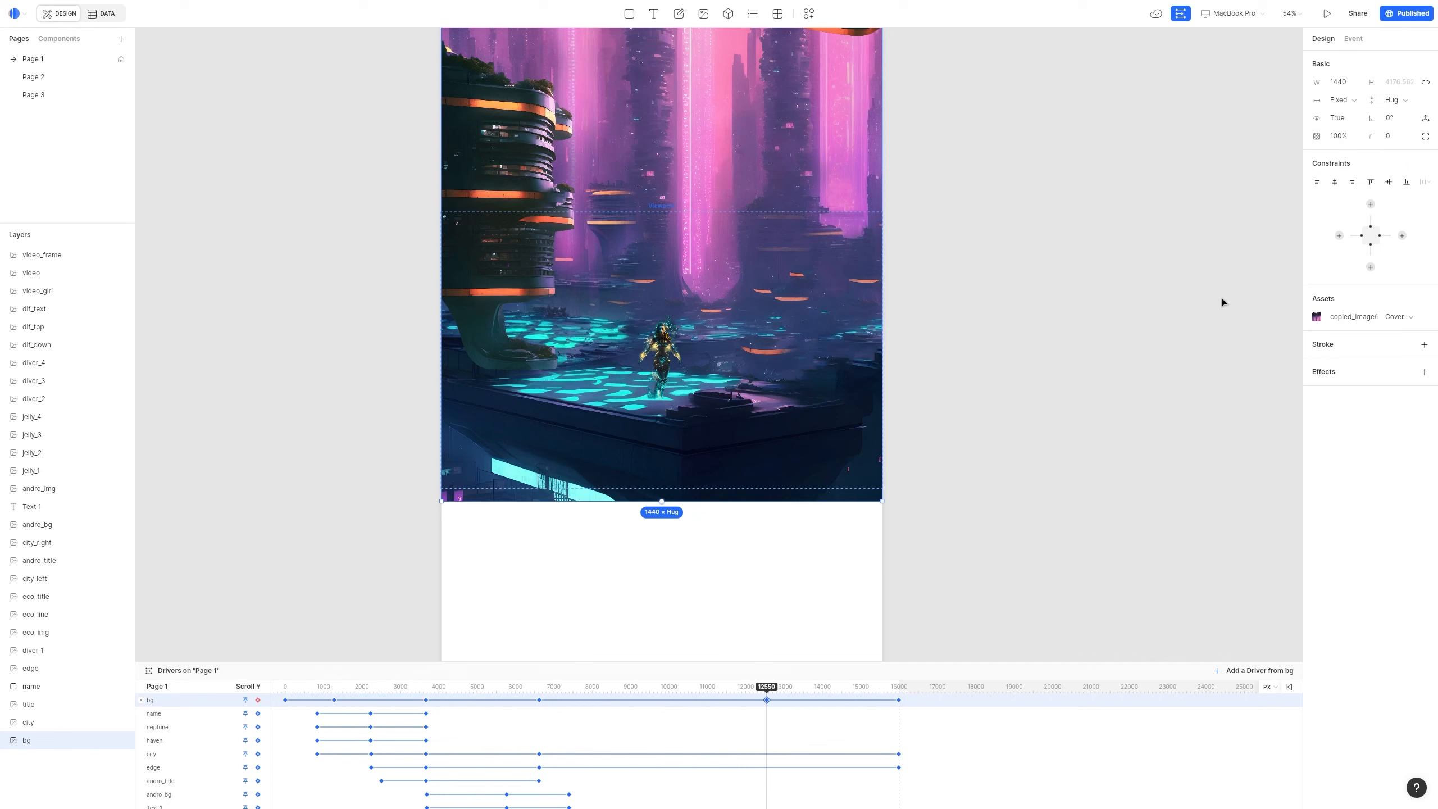
click(897, 700)
key(Delete)
At about scroll 16000, move bg down and enlarge it to about twice the page width, framing video_girl's cyan platform in the viewport
mouse_move(897, 702)
mouse_down()
mouse_move(885, 702)
mouse_move(899, 707)
mouse_up()
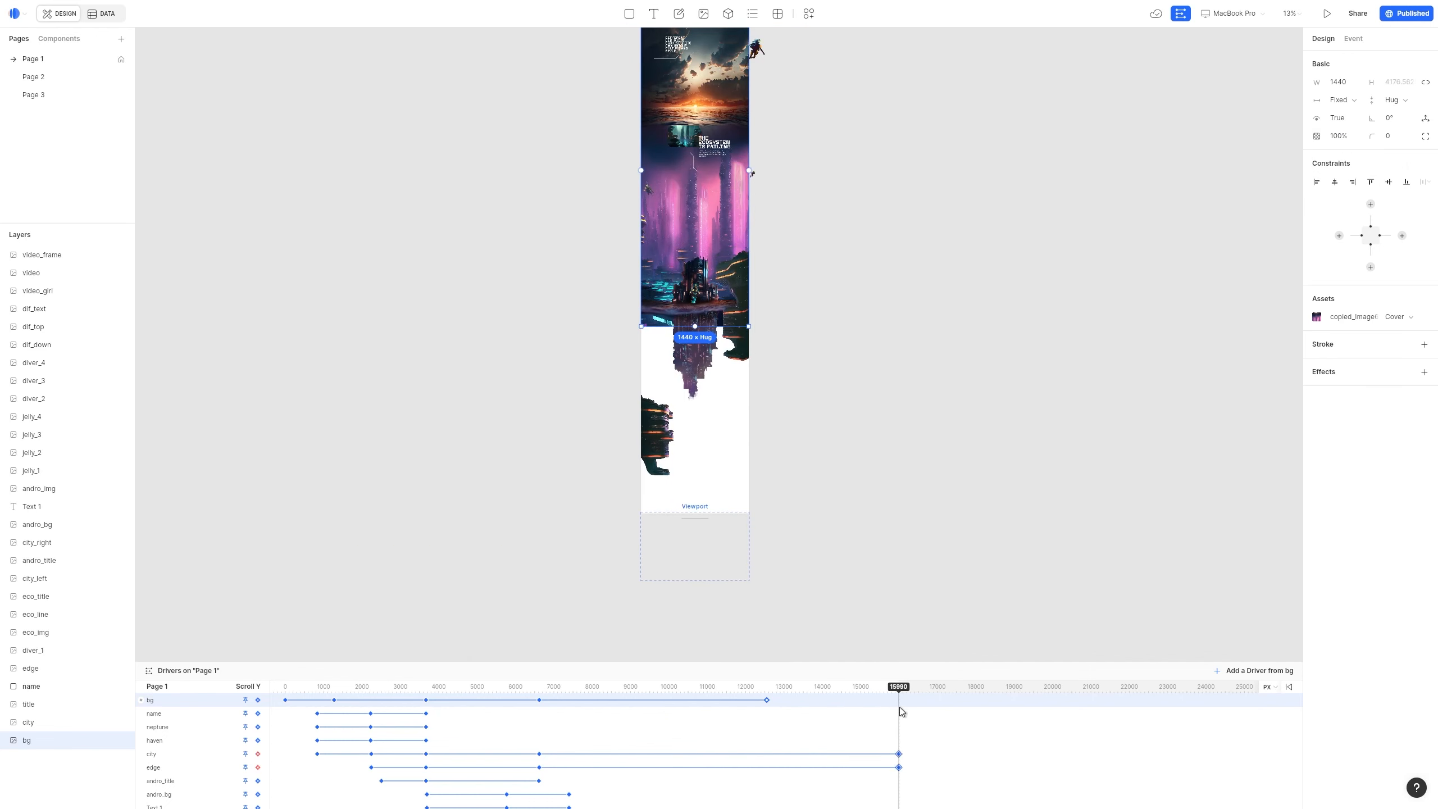
drag(679, 229, 679, 417)
drag(750, 514, 816, 624)
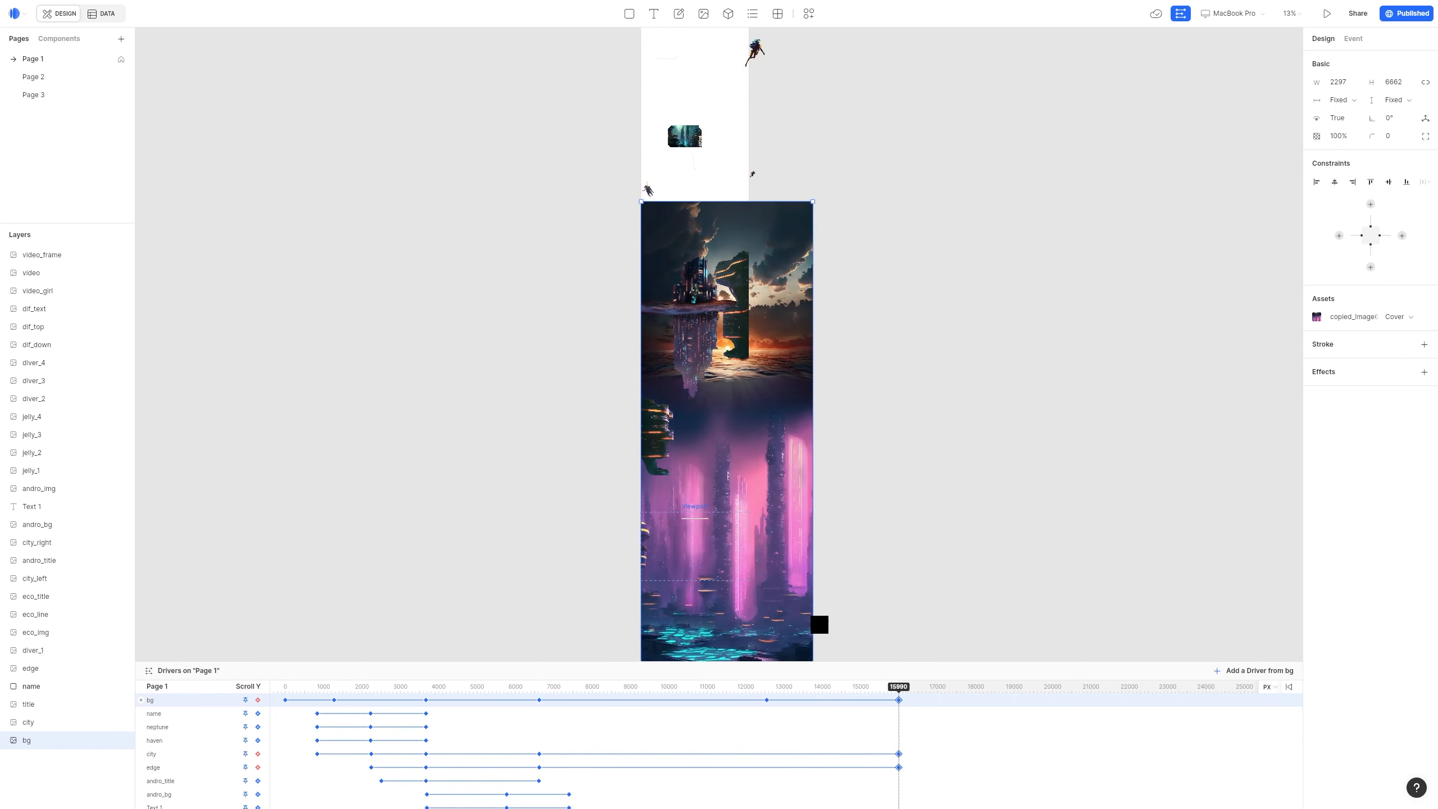
scroll(817, 624, down, 3)
drag(812, 558, 861, 628)
drag(817, 594, 763, 360)
mouse_move(897, 686)
mouse_down()
mouse_move(830, 676)
mouse_move(870, 685)
mouse_up()
drag(870, 684, 899, 685)
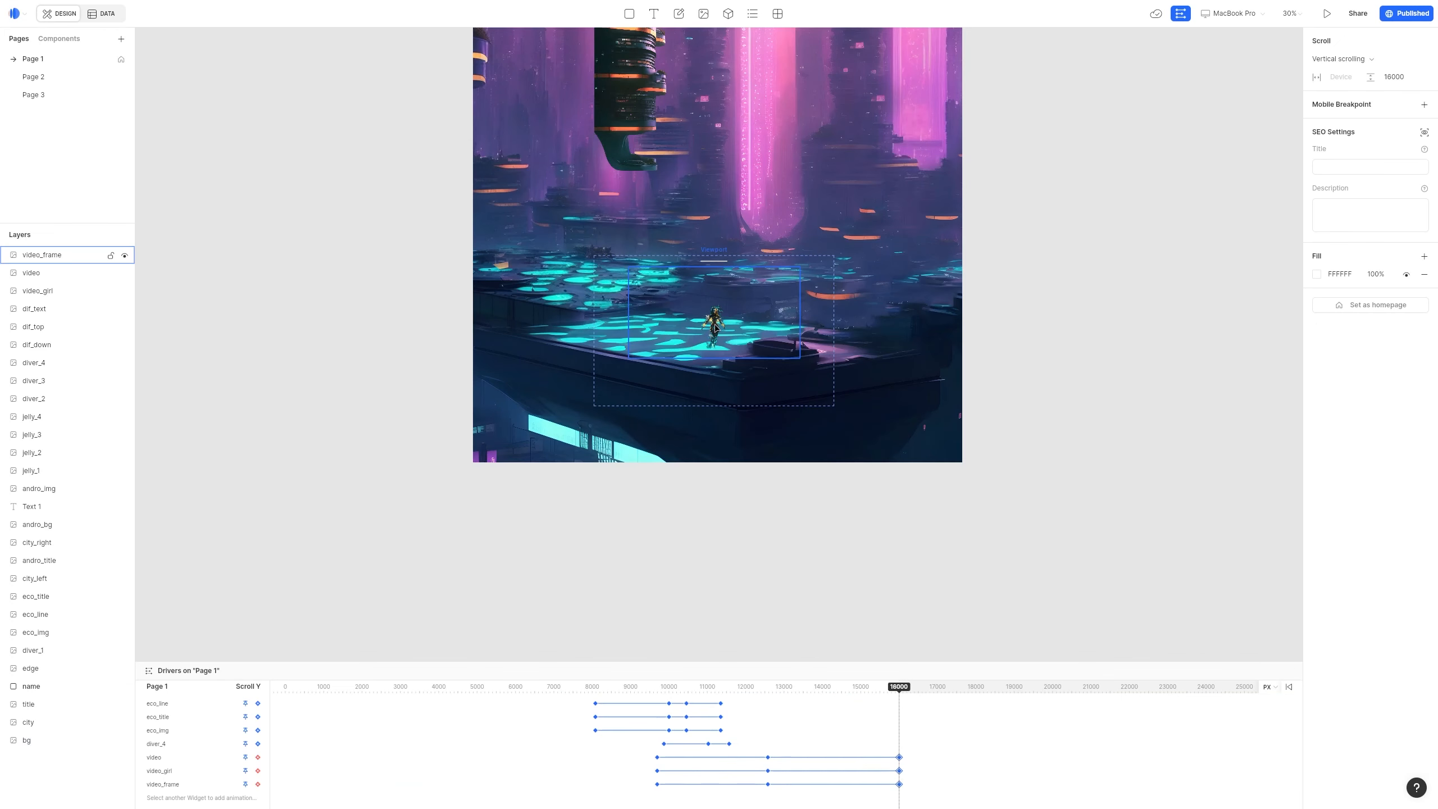
At scroll 16000, set video_frame's opacity to 100%, enlarge it to about 2870 × 1528, and centre it in the viewport
click(715, 327)
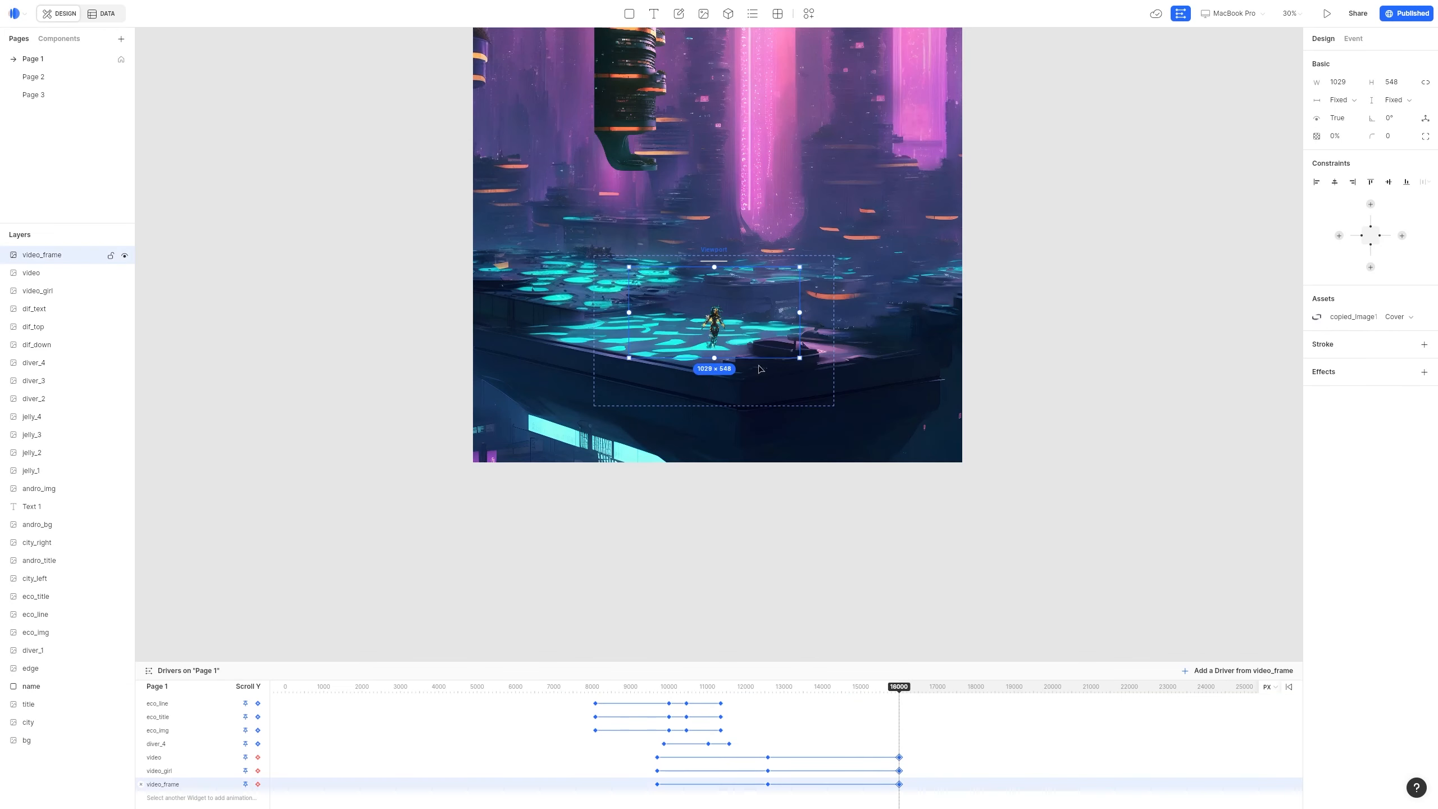
scroll(785, 316, up, 3)
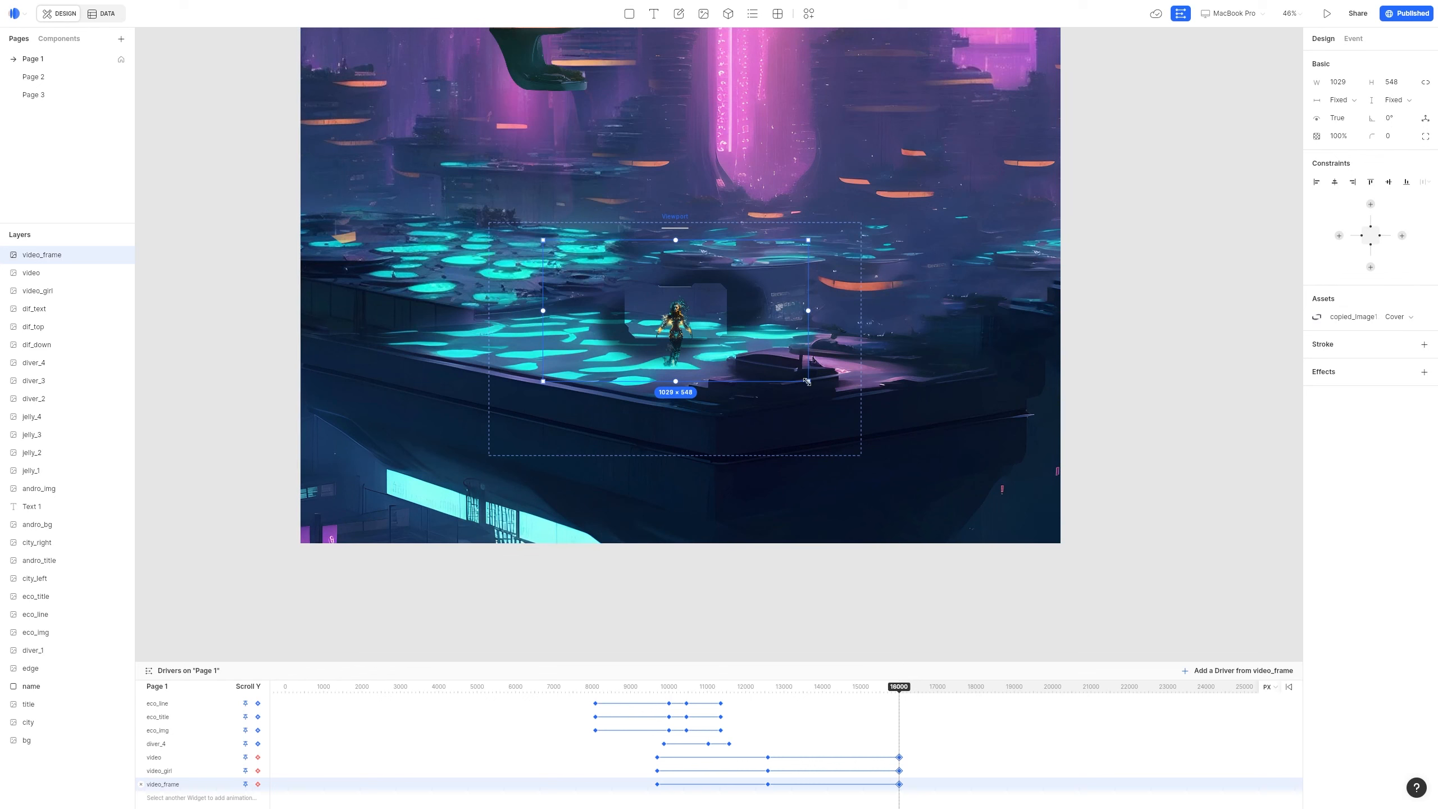
drag(849, 408, 1199, 566)
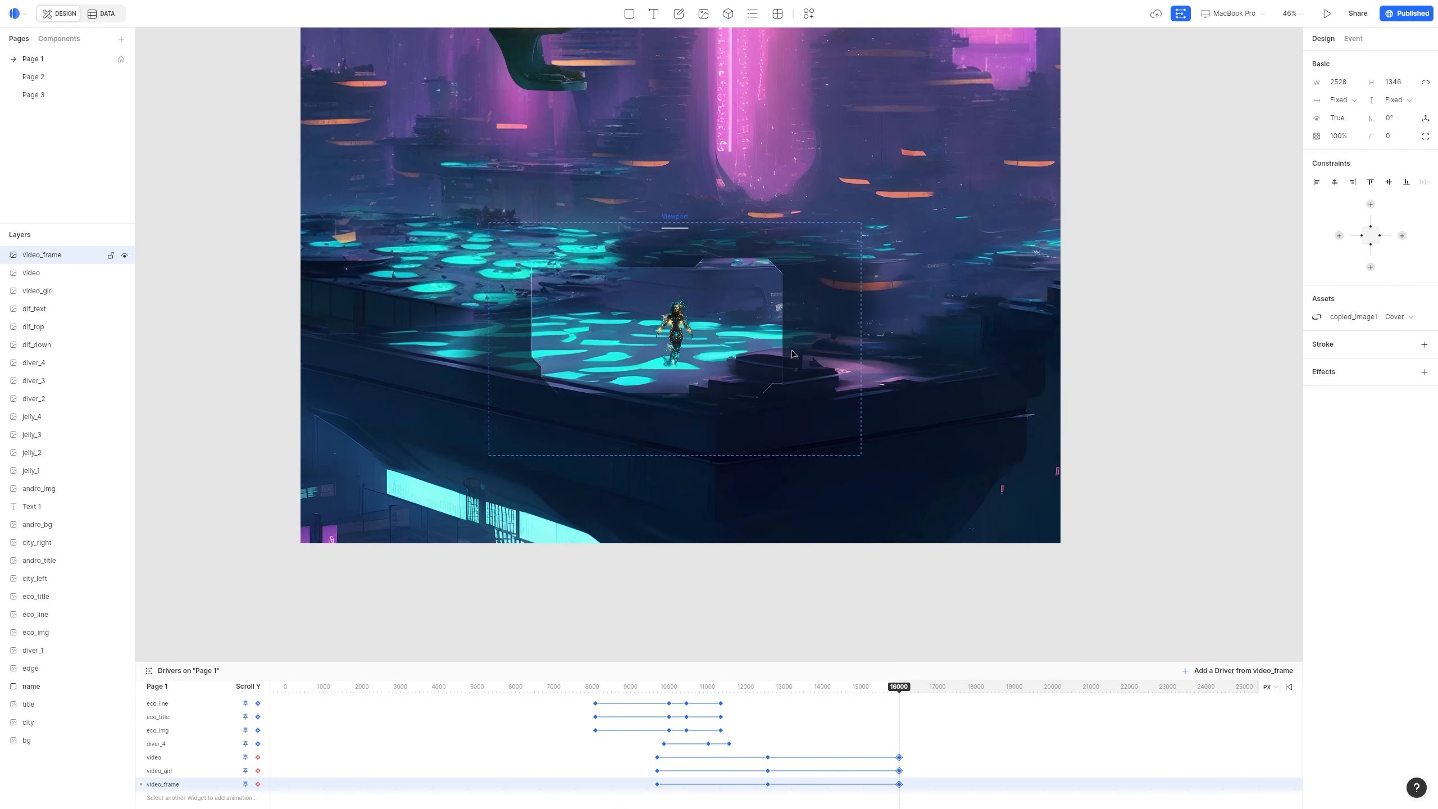
drag(1002, 167, 1089, 120)
drag(848, 350, 806, 372)
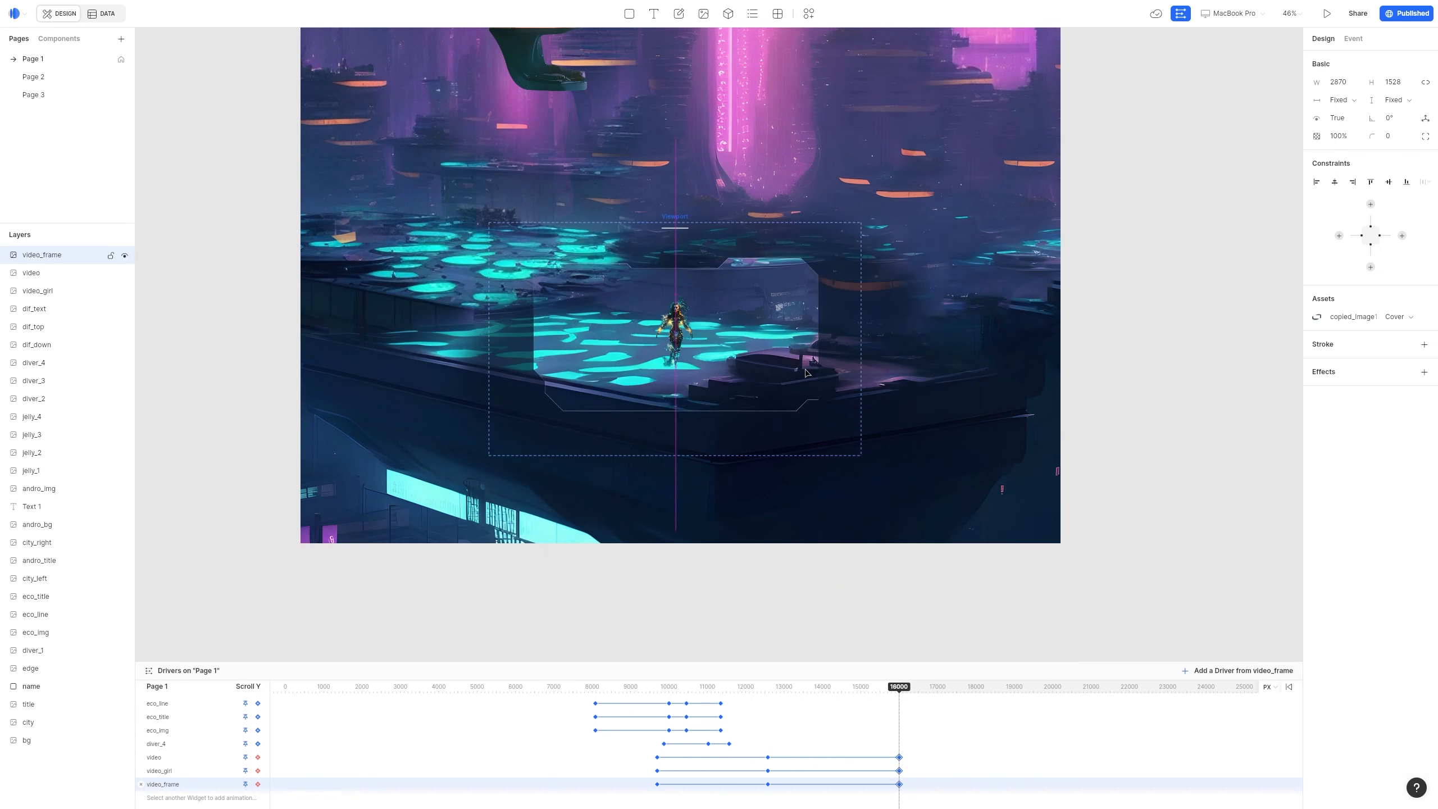
drag(900, 689, 854, 687)
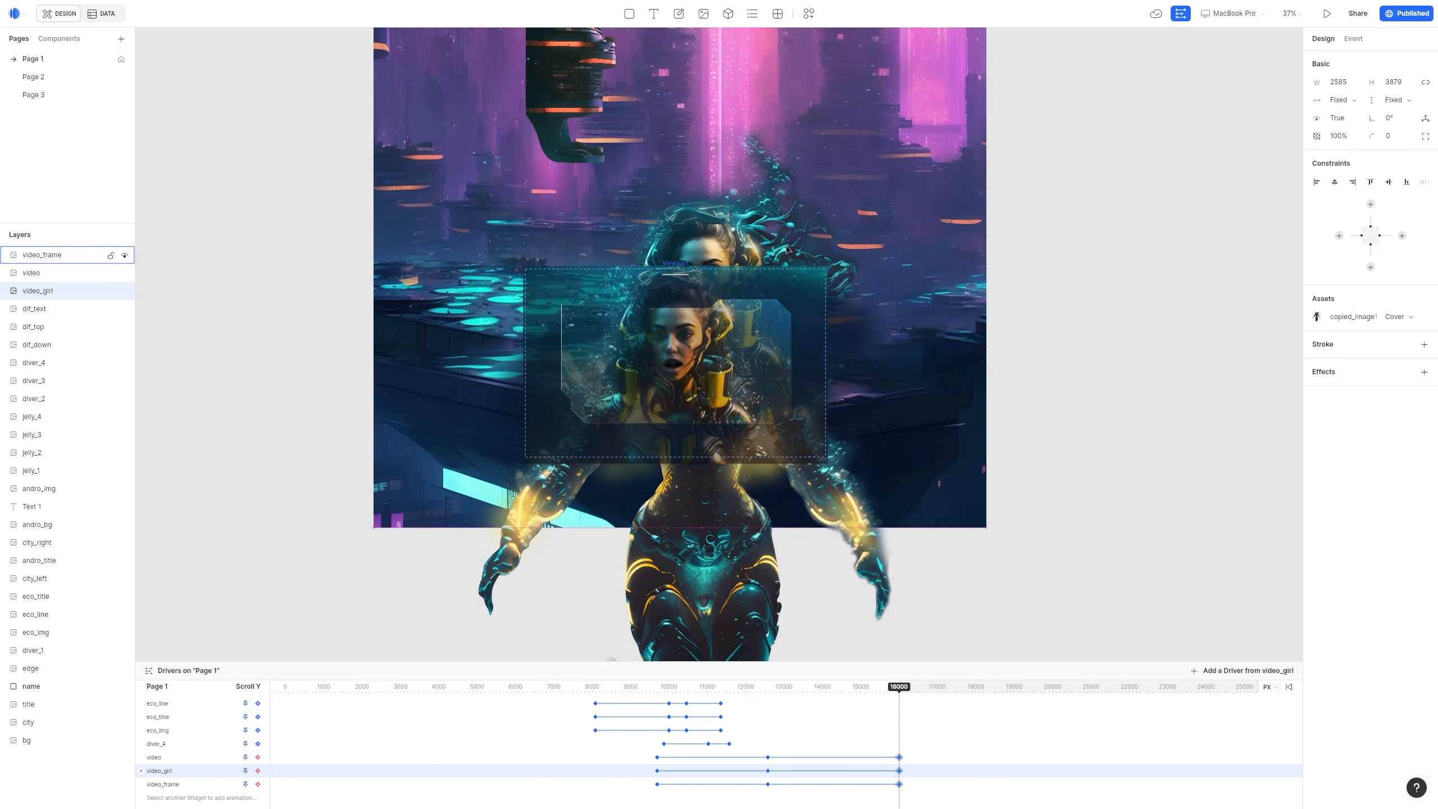
At scroll 16000, size video_girl to 2530 × 3795 and position her so her face sits inside video_frame
drag(786, 249, 761, 313)
drag(942, 188, 939, 198)
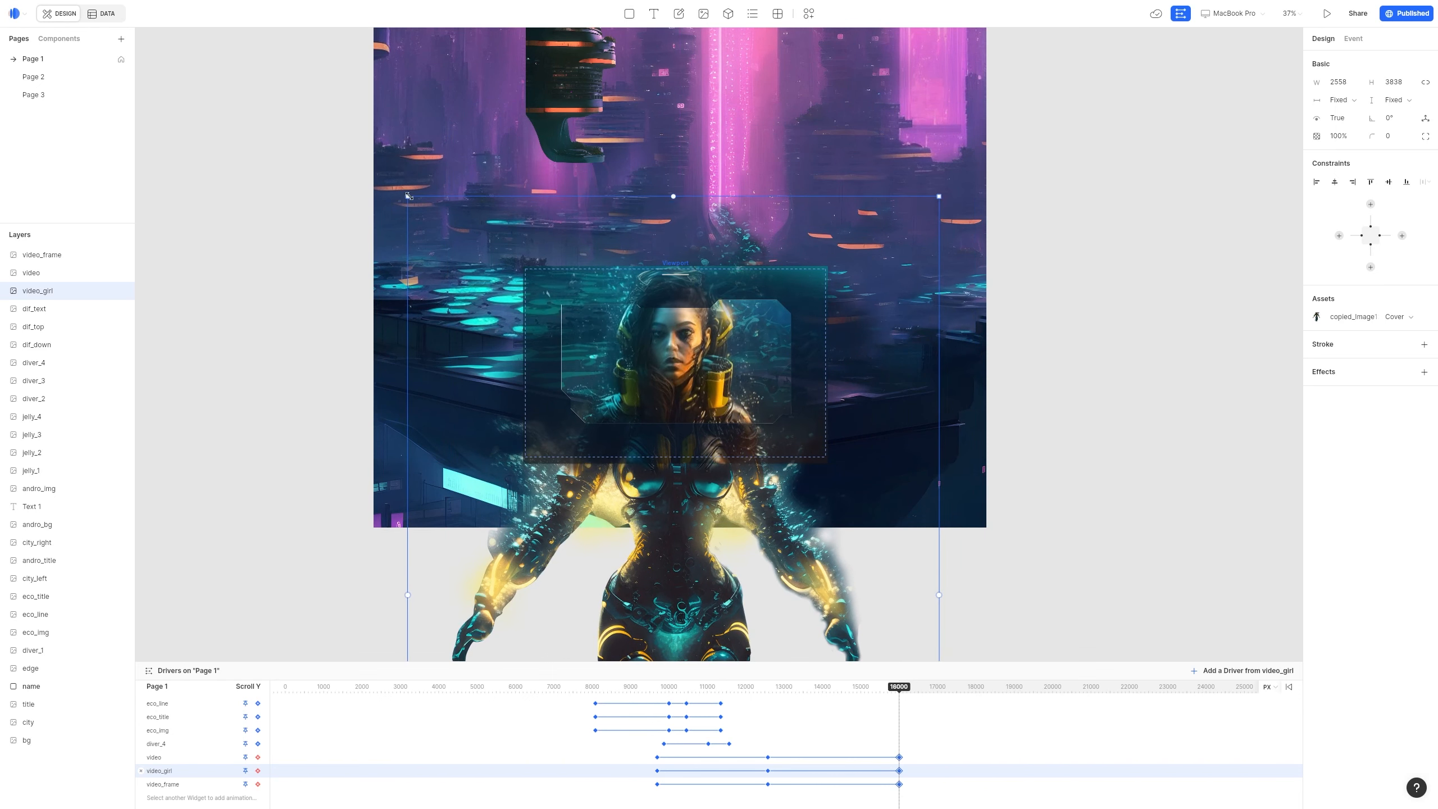
drag(408, 196, 414, 205)
drag(709, 479, 710, 465)
scroll(693, 350, up, 4)
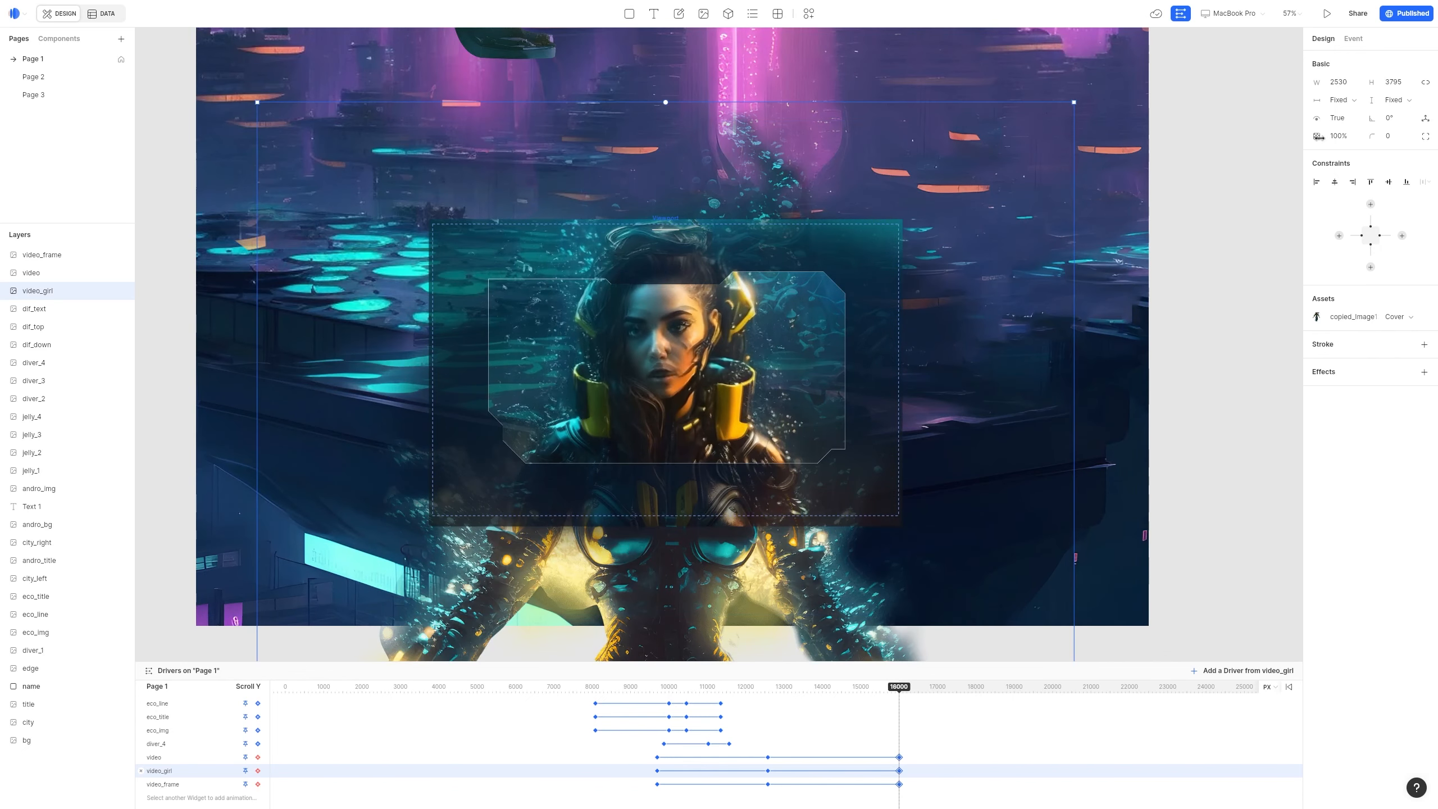
Preview the page and scroll from the ecosystem section toward the closing video scene to check the zoom-in
click(96, 274)
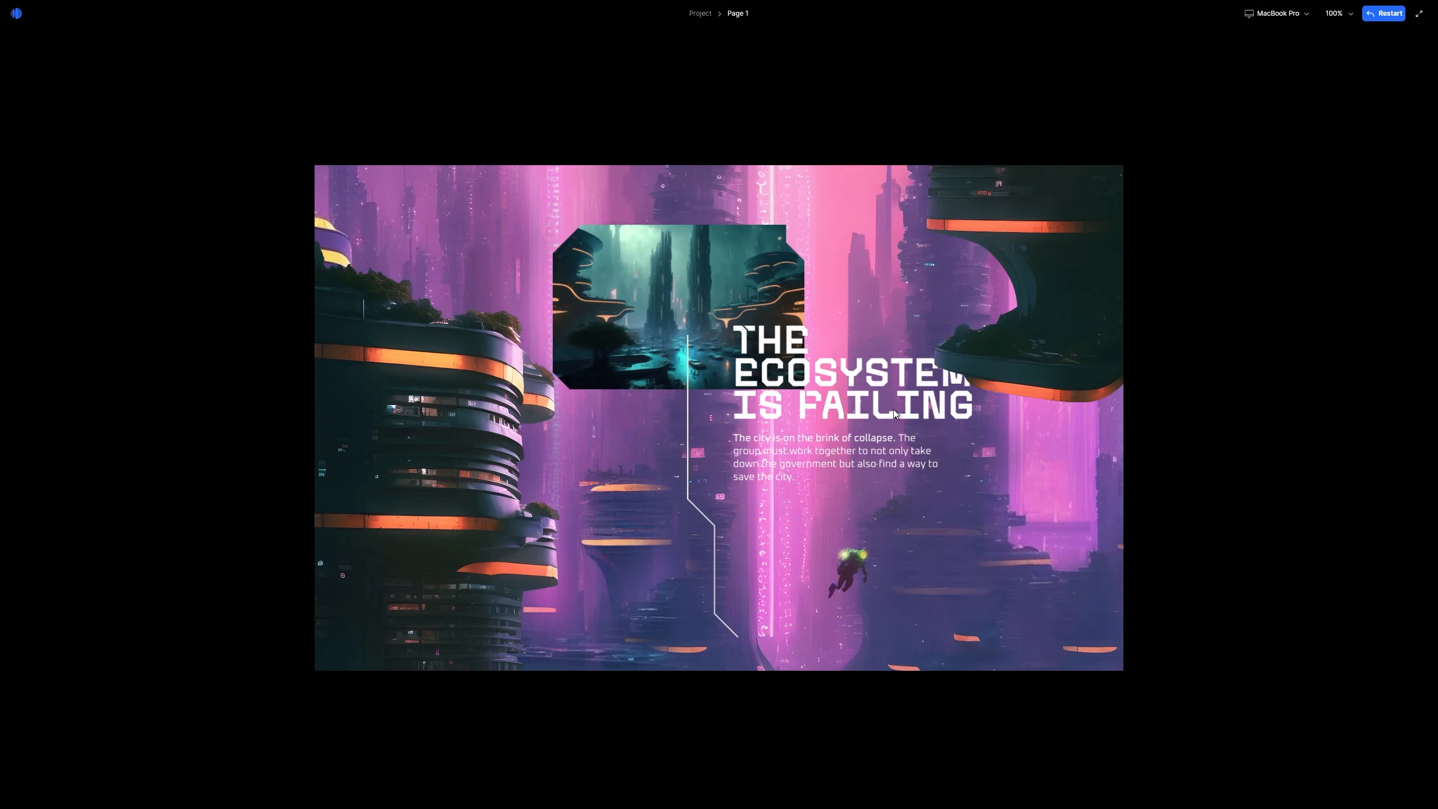
scroll(897, 410, down, 5)
scroll(897, 406, down, 5)
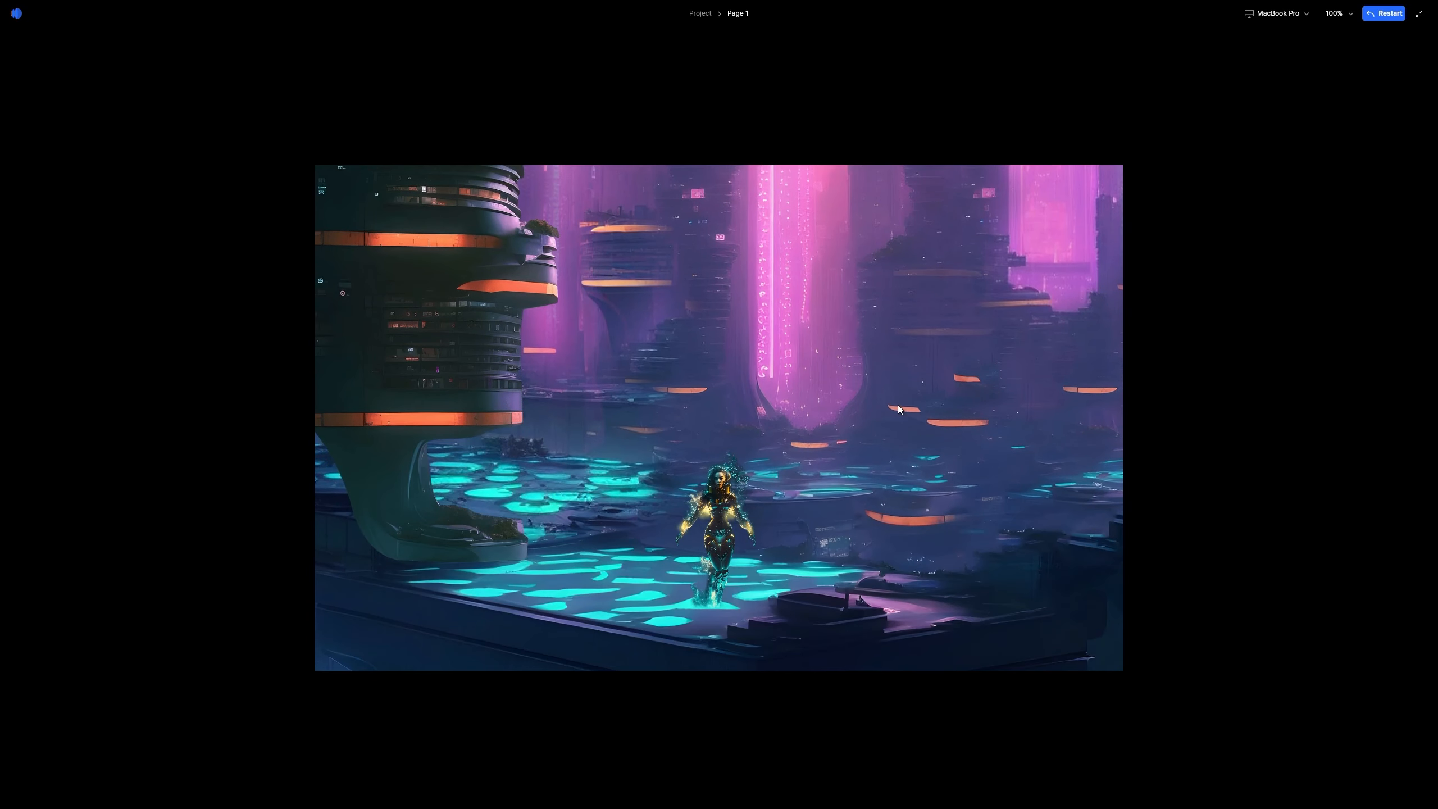